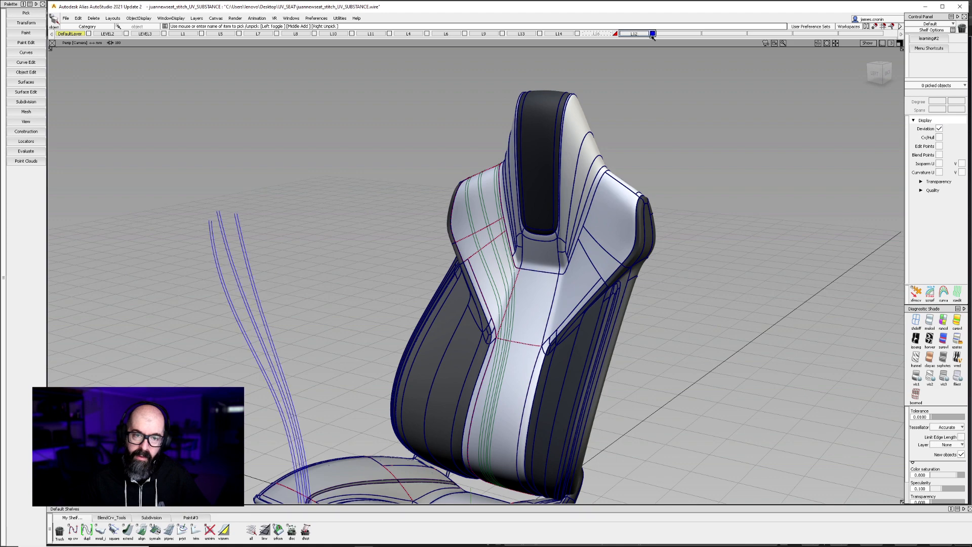
# Step: Select the six curves beside the seat and examine how the matching stitch lines run down the backrest's centre panel
pyautogui.keyDown('alt'); pyautogui.keyDown('shift'); pyautogui.moveTo(412, 284); pyautogui.dragTo(458, 242, button='middle'); pyautogui.keyUp('shift'); pyautogui.keyUp('alt')
pyautogui.moveTo(239, 168); pyautogui.dragTo(390, 256)
pyautogui.keyDown('alt'); pyautogui.keyDown('shift'); pyautogui.moveTo(360, 283); pyautogui.dragTo(509, 170); pyautogui.keyUp('shift'); pyautogui.keyUp('alt')
pyautogui.scroll(5, 523, 132)
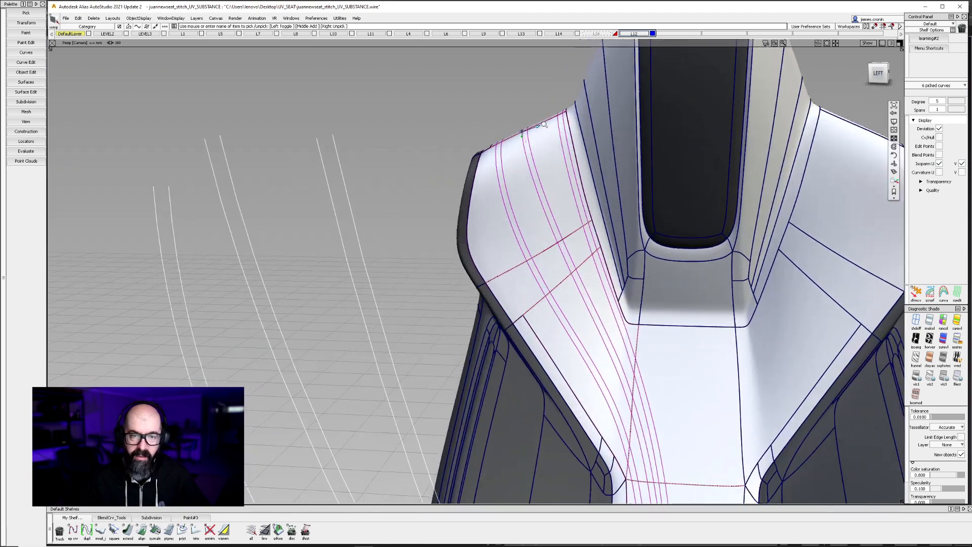
pyautogui.keyDown('alt'); pyautogui.keyDown('shift'); pyautogui.moveTo(647, 415); pyautogui.dragTo(583, 250, button='middle'); pyautogui.keyUp('shift'); pyautogui.keyUp('alt')
pyautogui.keyDown('alt'); pyautogui.keyDown('shift'); pyautogui.scroll(-5, 582, 250); pyautogui.keyUp('shift'); pyautogui.keyUp('alt')
pyautogui.moveTo(587, 334)
pyautogui.keyDown('alt'); pyautogui.keyDown('shift'); pyautogui.mouseDown(button='middle')
pyautogui.moveTo(582, 264)
pyautogui.moveTo(579, 347)
pyautogui.mouseUp(button='middle'); pyautogui.keyUp('shift'); pyautogui.keyUp('alt')
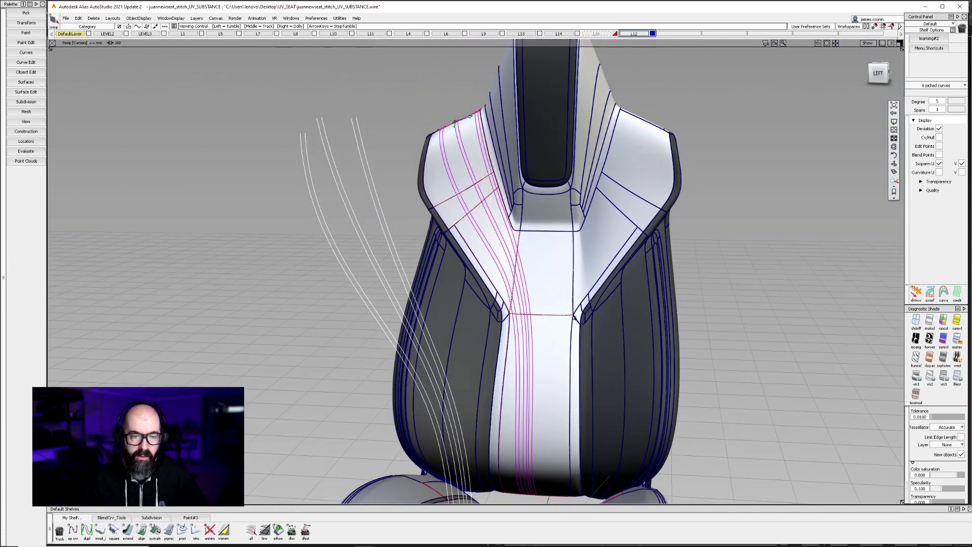
pyautogui.keyDown('alt'); pyautogui.keyDown('shift'); pyautogui.moveTo(525, 266); pyautogui.dragTo(547, 382); pyautogui.keyUp('shift'); pyautogui.keyUp('alt')
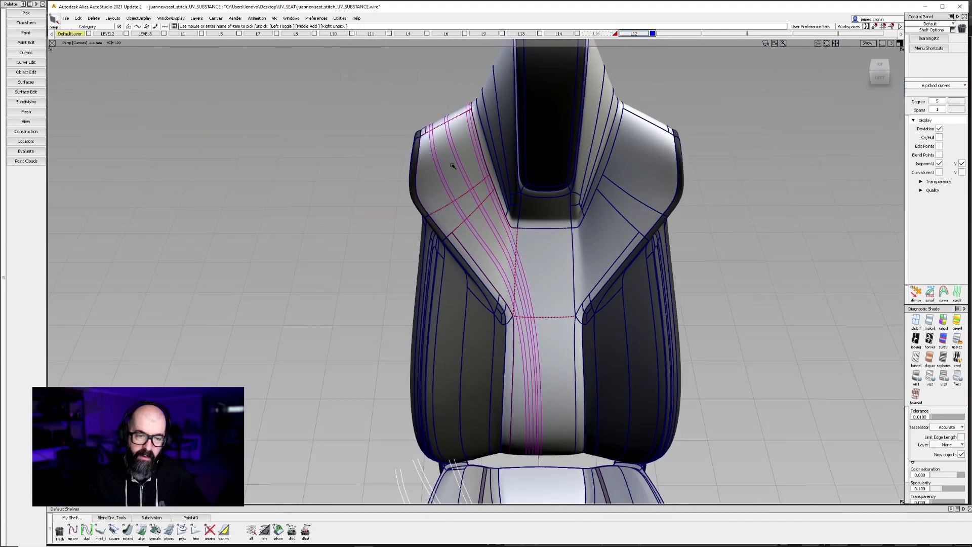
pyautogui.keyDown('alt'); pyautogui.keyDown('shift'); pyautogui.moveTo(605, 371); pyautogui.dragTo(448, 330); pyautogui.keyUp('shift'); pyautogui.keyUp('alt')
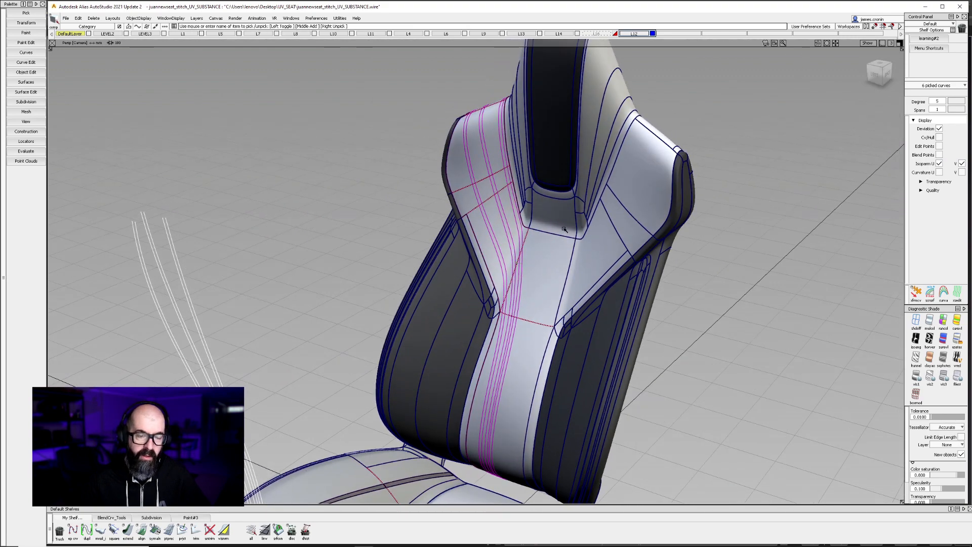
# Step: Show layer L16 with the finished seat panels, hide the model's curve display and frame the whole seat
pyautogui.click(616, 34)
pyautogui.keyDown('alt'); pyautogui.keyDown('shift'); pyautogui.moveTo(597, 91); pyautogui.dragTo(626, 113); pyautogui.keyUp('shift'); pyautogui.keyUp('alt')
pyautogui.keyDown('alt'); pyautogui.keyDown('shift'); pyautogui.moveTo(625, 112); pyautogui.dragTo(686, 81, button='right'); pyautogui.keyUp('shift'); pyautogui.keyUp('alt')
pyautogui.keyDown('alt'); pyautogui.keyDown('shift'); pyautogui.moveTo(686, 81); pyautogui.dragTo(632, 105); pyautogui.keyUp('shift'); pyautogui.keyUp('alt')
pyautogui.keyDown('alt'); pyautogui.keyDown('shift'); pyautogui.moveTo(664, 133); pyautogui.dragTo(694, 222); pyautogui.keyUp('shift'); pyautogui.keyUp('alt')
pyautogui.keyDown('ctrl'); pyautogui.keyDown('shift'); pyautogui.moveTo(716, 224); pyautogui.dragTo(644, 238, button='right'); pyautogui.keyUp('shift'); pyautogui.keyUp('ctrl')
pyautogui.moveTo(644, 238)
pyautogui.keyDown('alt'); pyautogui.keyDown('shift'); pyautogui.mouseDown()
pyautogui.moveTo(719, 230)
pyautogui.moveTo(738, 299)
pyautogui.moveTo(719, 255)
pyautogui.moveTo(572, 179)
pyautogui.moveTo(873, 221)
pyautogui.moveTo(576, 258)
pyautogui.moveTo(427, 392)
pyautogui.moveTo(355, 355)
pyautogui.moveTo(336, 250)
pyautogui.moveTo(471, 282)
pyautogui.mouseUp(); pyautogui.keyUp('shift'); pyautogui.keyUp('alt')
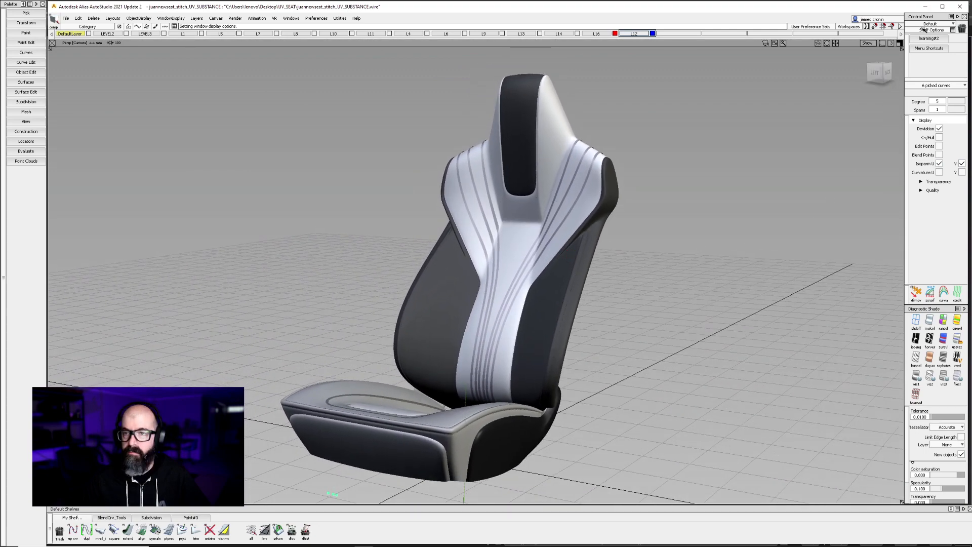
# Step: Switch to VRED Professional and frame the imported seat model at a closer three-quarter view
pyautogui.click(926, 7)
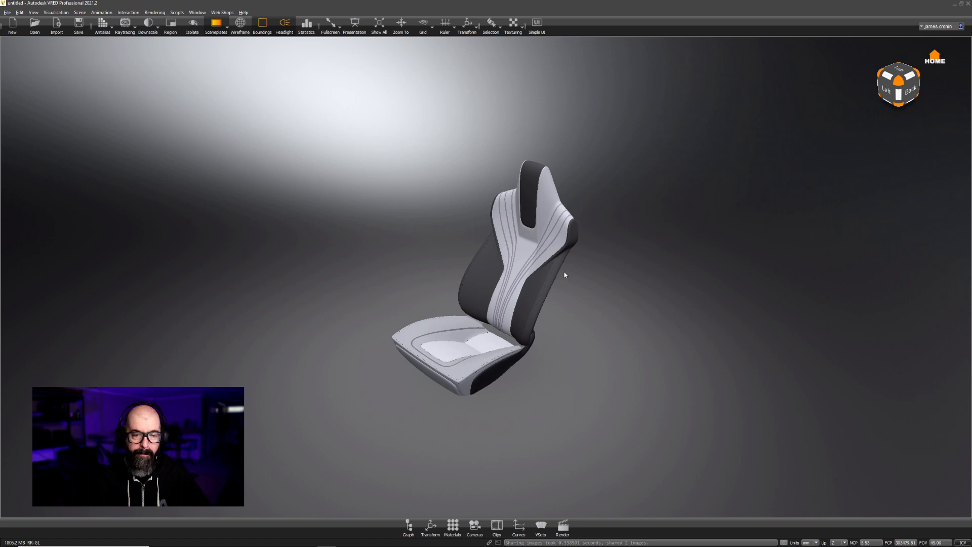
pyautogui.keyDown('alt'); pyautogui.moveTo(569, 279); pyautogui.dragTo(546, 407, button='right'); pyautogui.keyUp('alt')
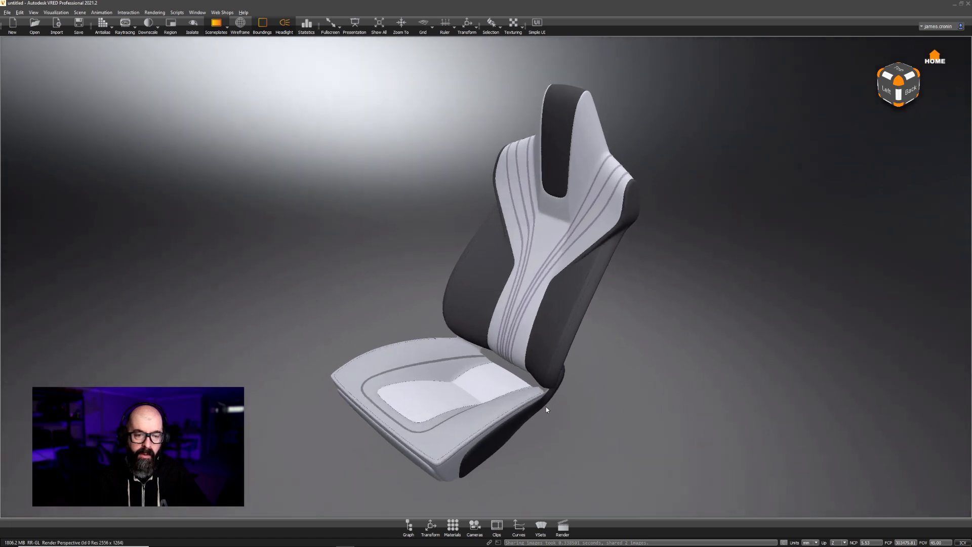
pyautogui.moveTo(546, 409); pyautogui.dragTo(603, 332)
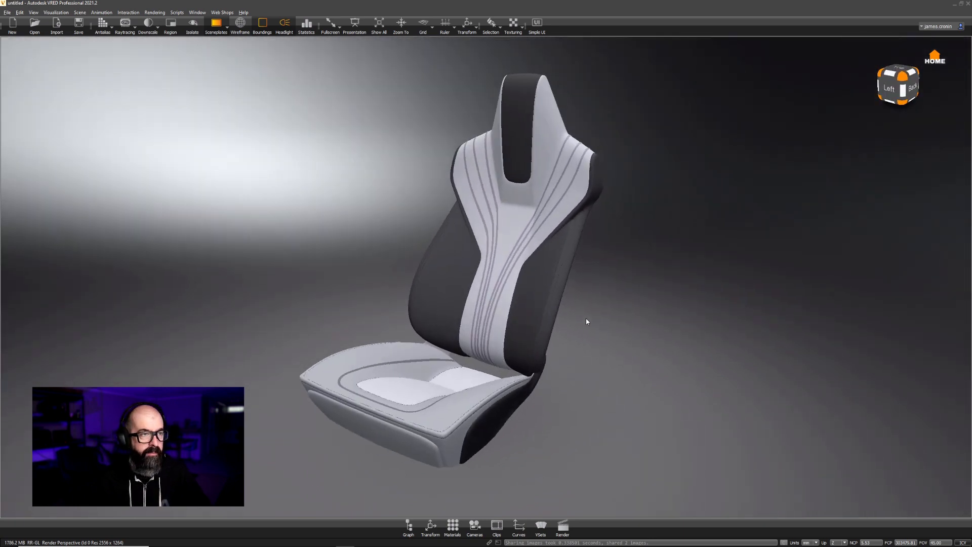
# Step: Open the UV Editor and enlarge it beside the seat model so its grid and all settings are accessible
pyautogui.click(81, 13)
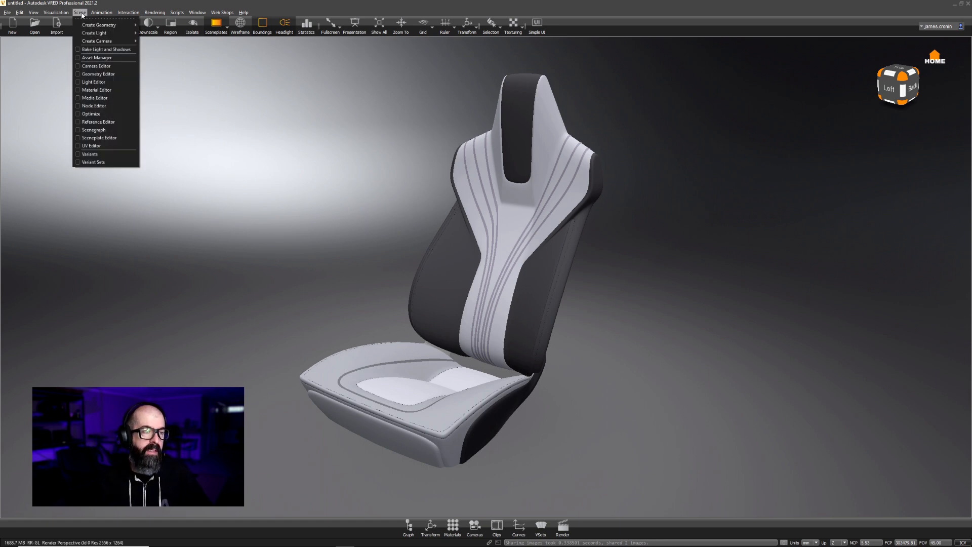
pyautogui.click(100, 146)
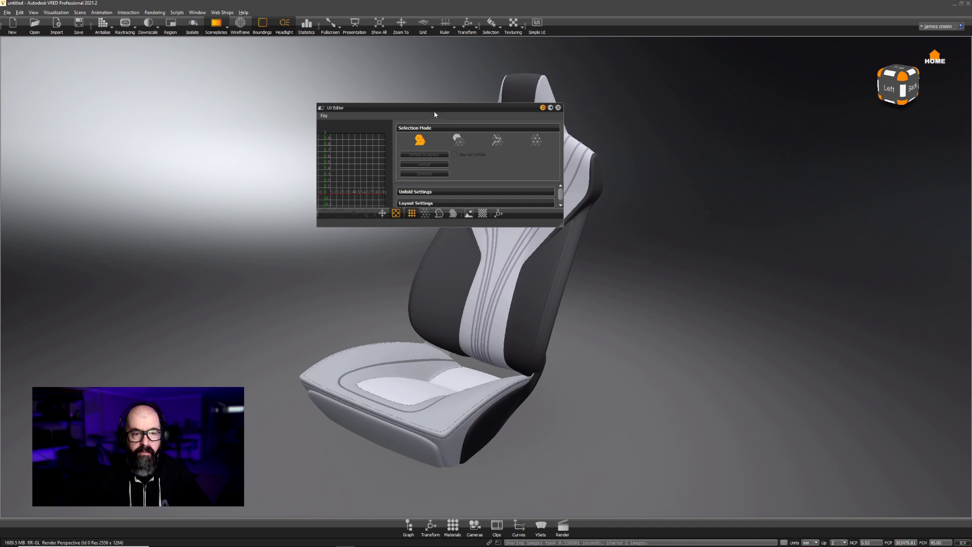
pyautogui.moveTo(433, 111); pyautogui.dragTo(747, 91)
pyautogui.moveTo(873, 206); pyautogui.dragTo(944, 467)
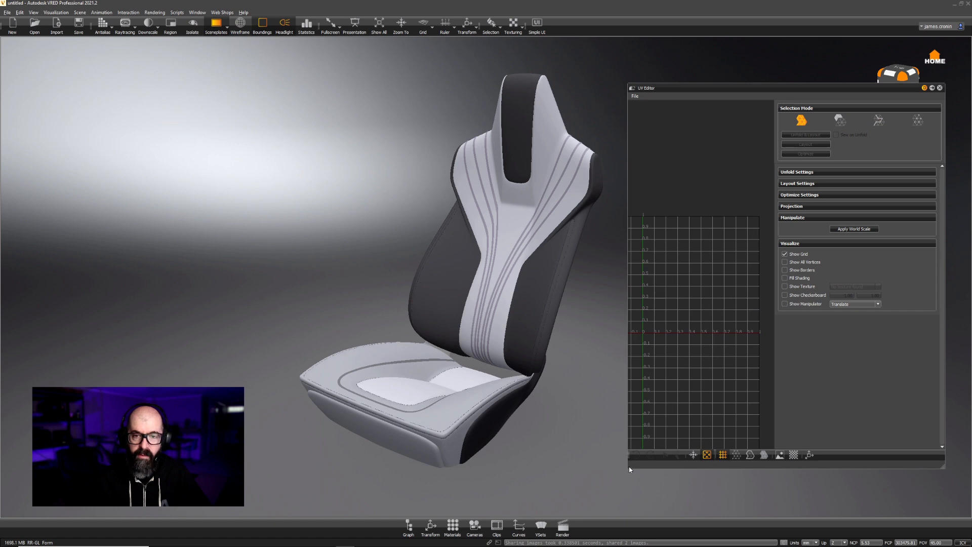
pyautogui.moveTo(704, 89); pyautogui.dragTo(662, 79)
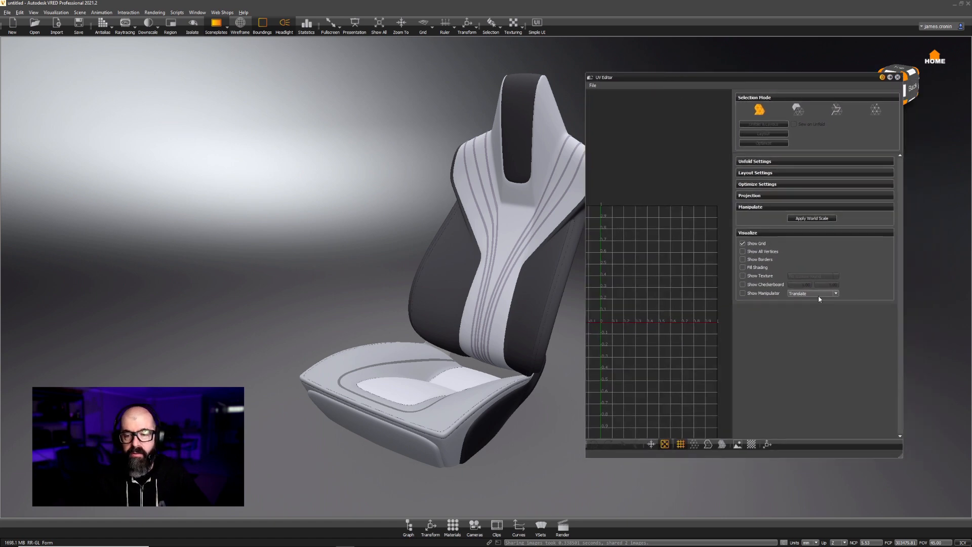
pyautogui.moveTo(901, 454); pyautogui.dragTo(947, 458)
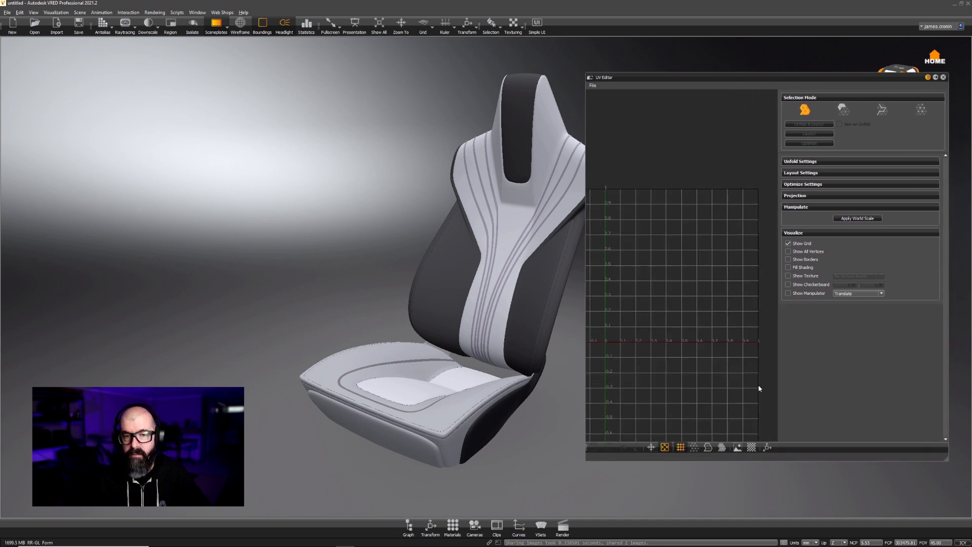
# Step: Turn off the headlight and select the light centre panel of the backrest
pyautogui.keyDown('shift'); pyautogui.click(440, 227); pyautogui.keyUp('shift')
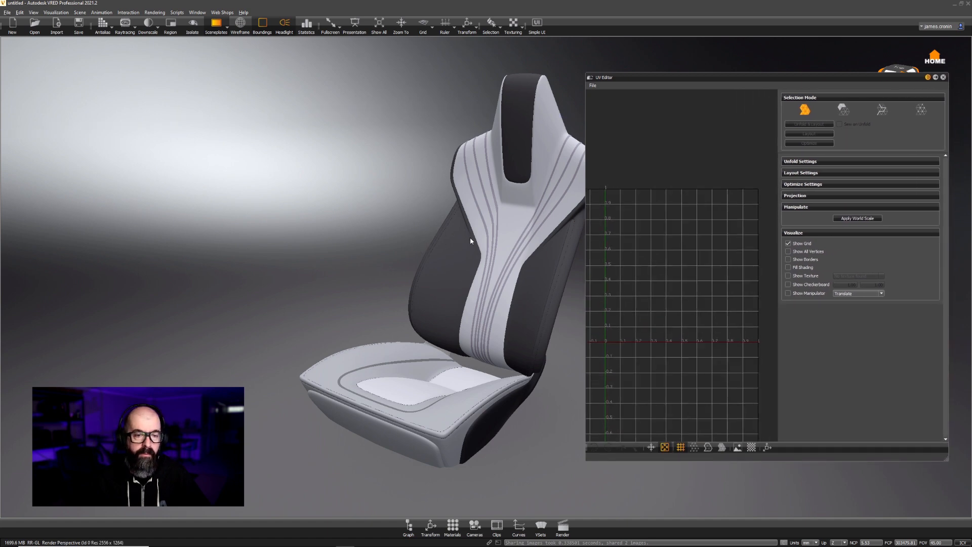
pyautogui.moveTo(469, 239); pyautogui.dragTo(391, 243)
pyautogui.click(281, 24)
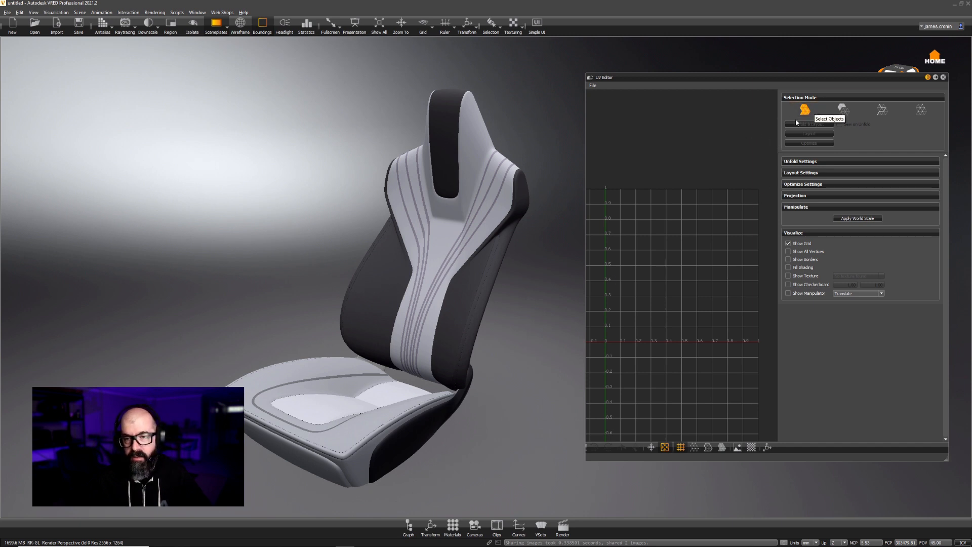
pyautogui.click(442, 142)
pyautogui.moveTo(377, 297); pyautogui.dragTo(423, 233)
pyautogui.click(420, 220)
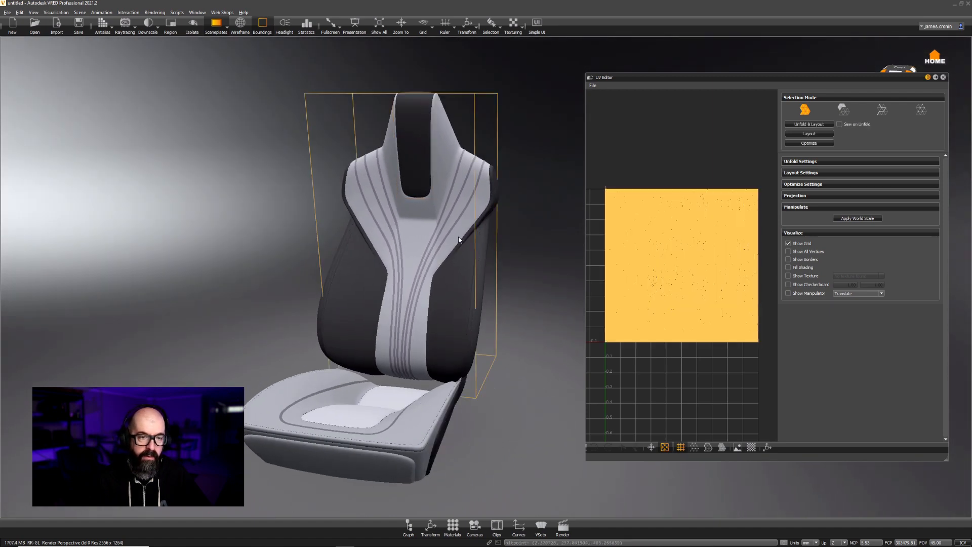
# Step: Inspect the selected backrest panel's mesh up close in wireframe display and return to the shaded display
pyautogui.click(240, 24)
pyautogui.moveTo(317, 174)
pyautogui.mouseDown()
pyautogui.moveTo(485, 214)
pyautogui.moveTo(319, 205)
pyautogui.mouseUp()
pyautogui.moveTo(390, 178); pyautogui.dragTo(401, 364, button='right')
pyautogui.moveTo(367, 270); pyautogui.dragTo(385, 349, button='middle')
pyautogui.moveTo(385, 349); pyautogui.dragTo(431, 263)
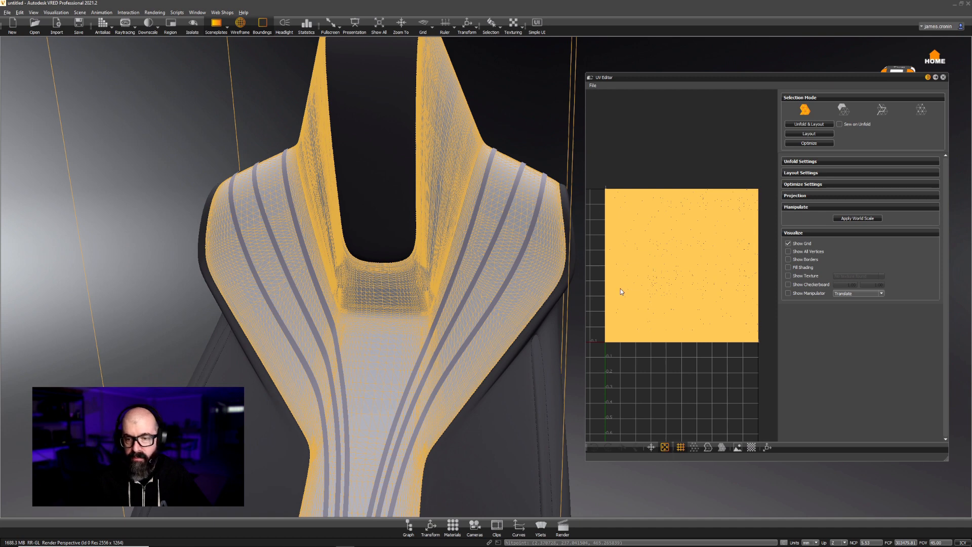
pyautogui.click(240, 23)
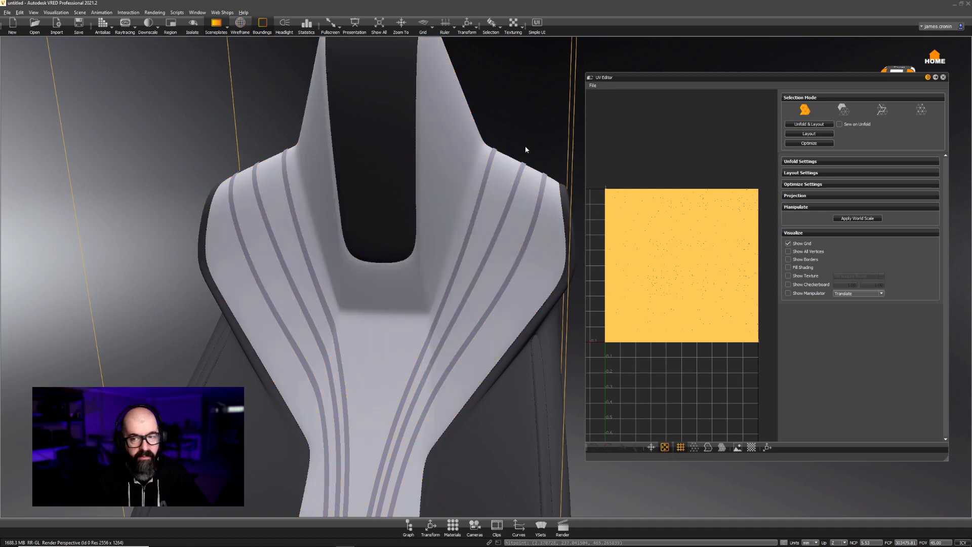
# Step: Display the checkerboard texture on the selected backrest panel and examine its UV distortion up close
pyautogui.click(788, 284)
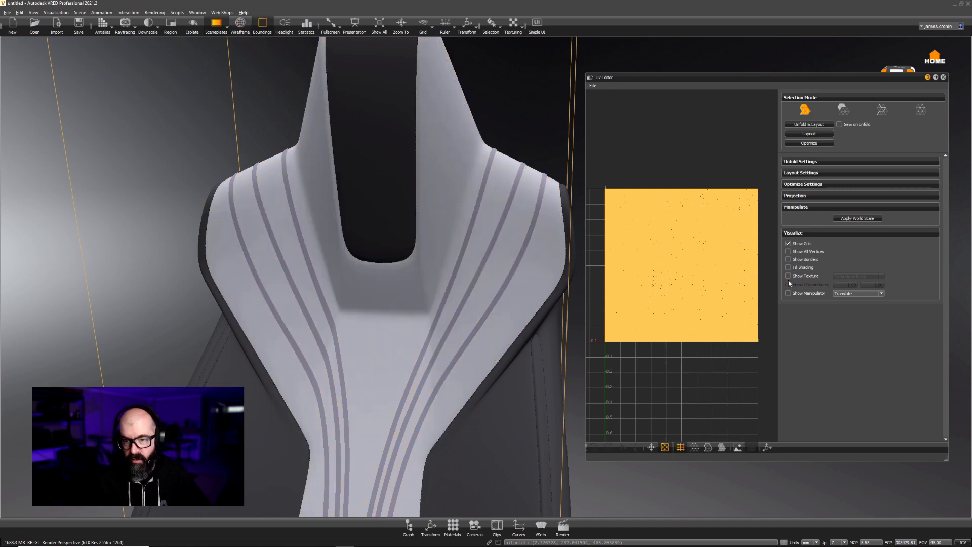
pyautogui.click(788, 275)
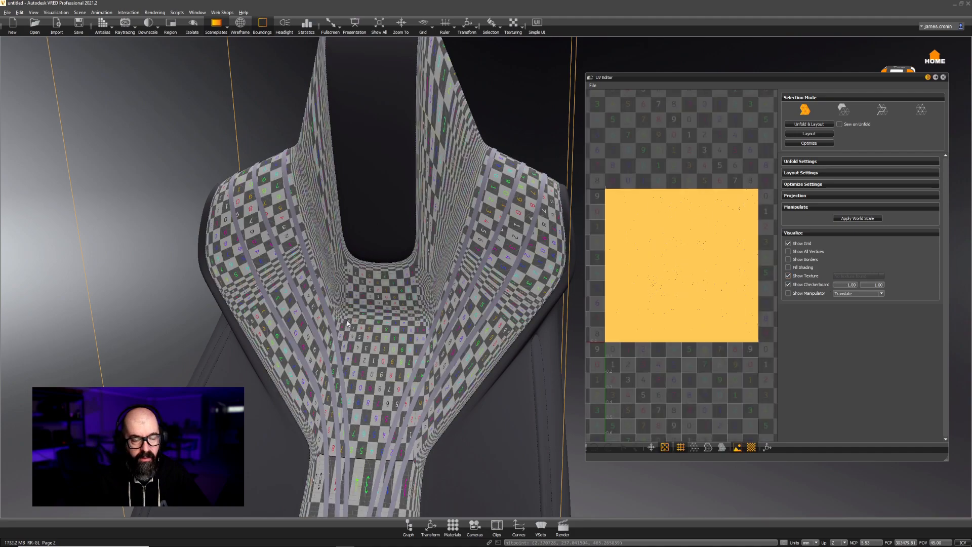
pyautogui.moveTo(347, 324); pyautogui.dragTo(315, 310)
pyautogui.scroll(10, 389, 286)
pyautogui.scroll(2, 315, 310)
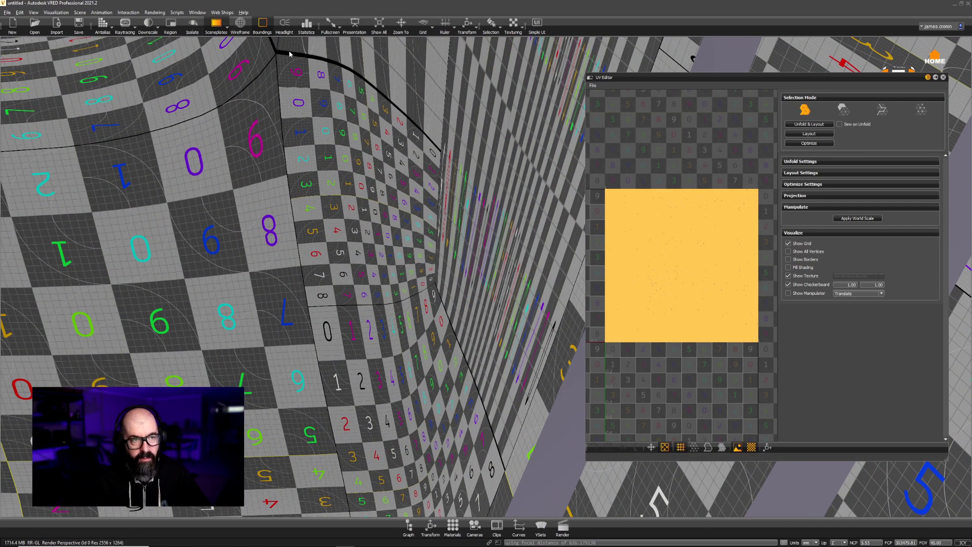
pyautogui.moveTo(440, 302); pyautogui.dragTo(398, 165, button='right')
pyautogui.moveTo(398, 165); pyautogui.dragTo(284, 210)
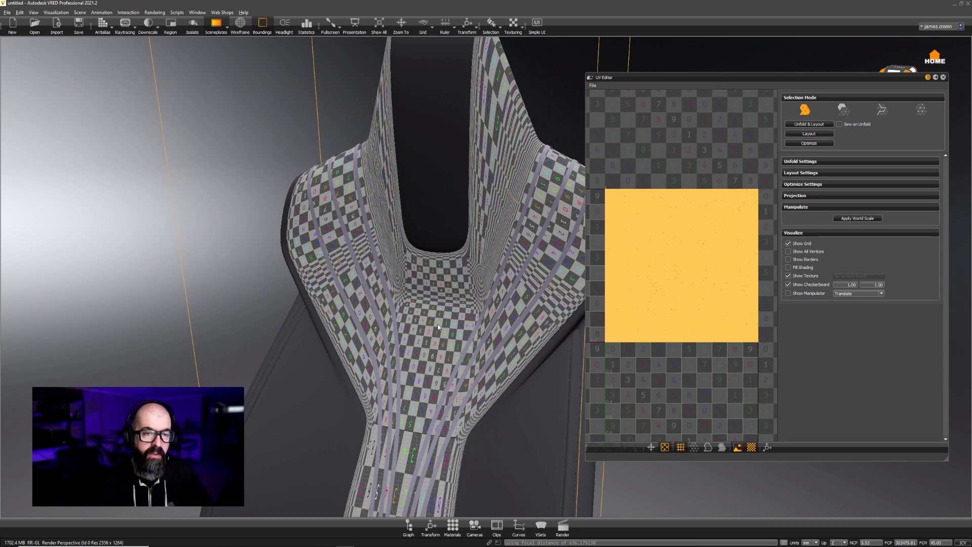
pyautogui.moveTo(438, 327); pyautogui.dragTo(487, 259, button='right')
pyautogui.moveTo(488, 259); pyautogui.dragTo(424, 254, button='middle')
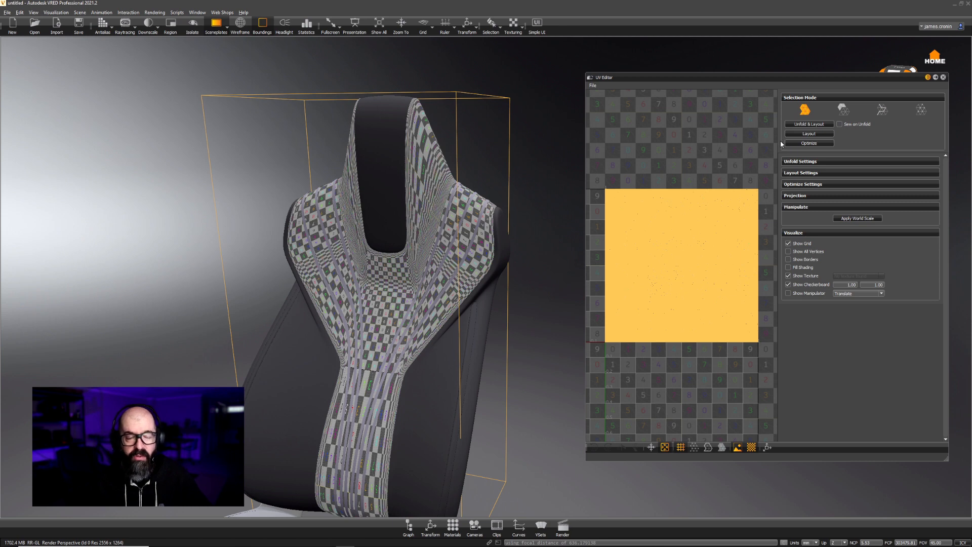
# Step: Unfold and lay out the centre backrest panel's UVs with Sew on Unfold enabled and check the checkerboard
pyautogui.click(841, 124)
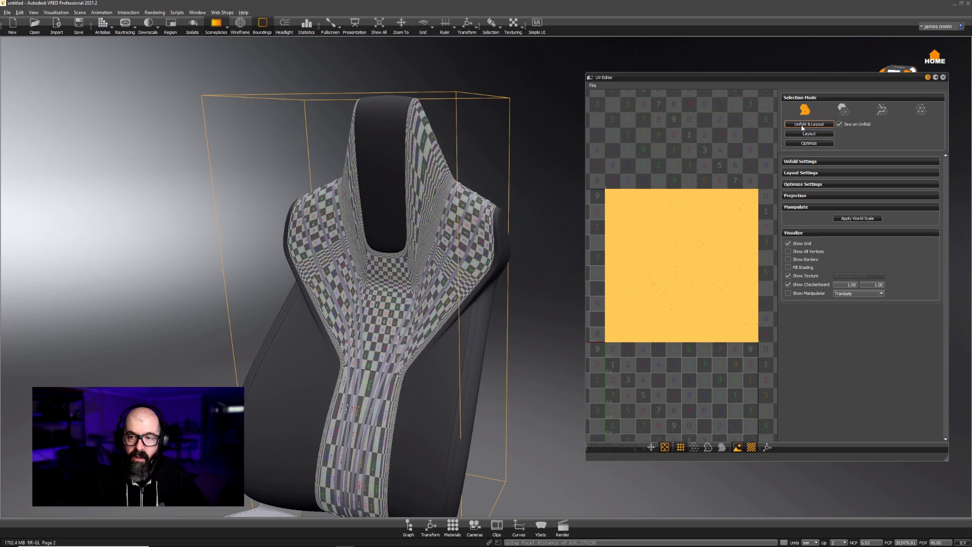
pyautogui.click(820, 126)
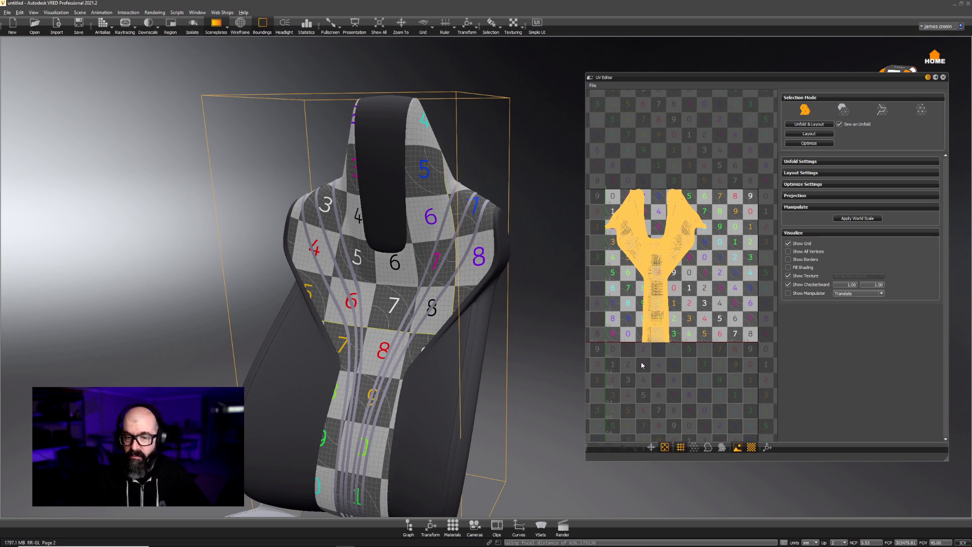
pyautogui.moveTo(445, 436); pyautogui.dragTo(396, 316, button='right')
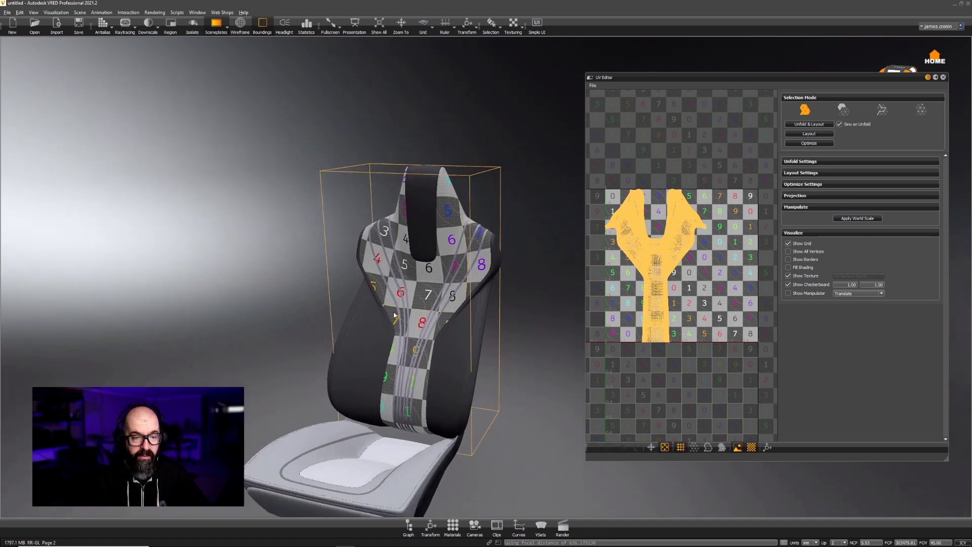
pyautogui.moveTo(395, 314); pyautogui.dragTo(365, 245)
pyautogui.moveTo(365, 245); pyautogui.dragTo(365, 354, button='right')
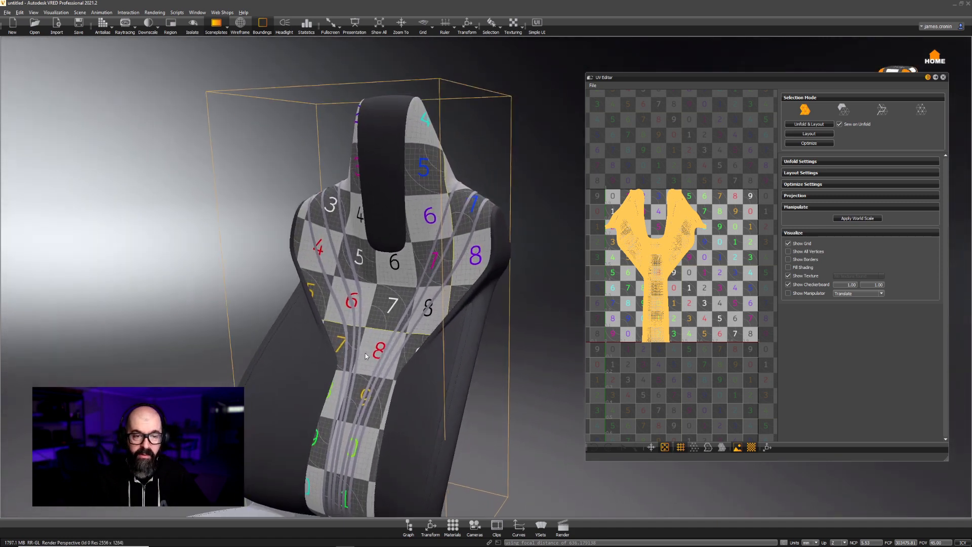
# Step: Unfold and lay out the UVs of the dark headrest insert
pyautogui.moveTo(366, 353); pyautogui.dragTo(367, 400, button='middle')
pyautogui.moveTo(367, 400); pyautogui.dragTo(387, 405)
pyautogui.keyDown('shift'); pyautogui.click(383, 224); pyautogui.keyUp('shift')
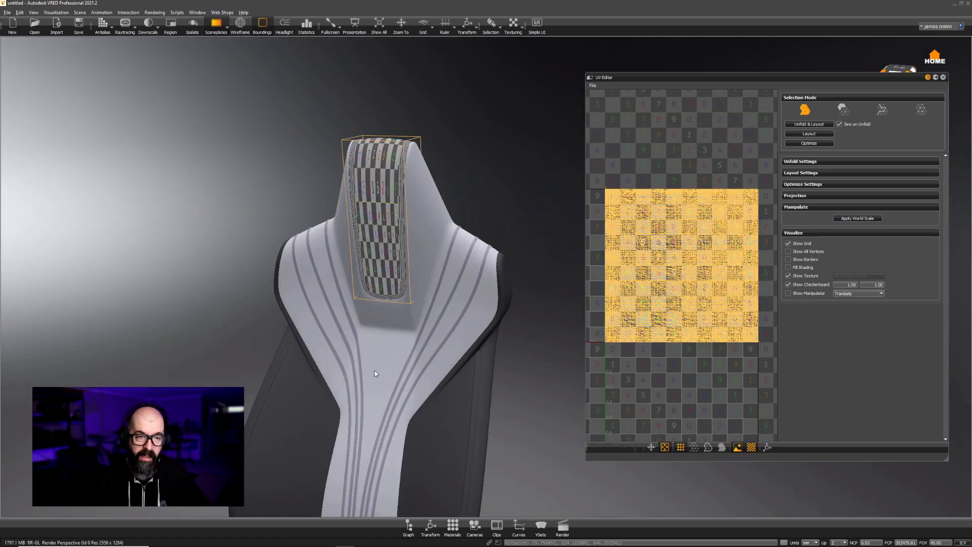
pyautogui.click(809, 124)
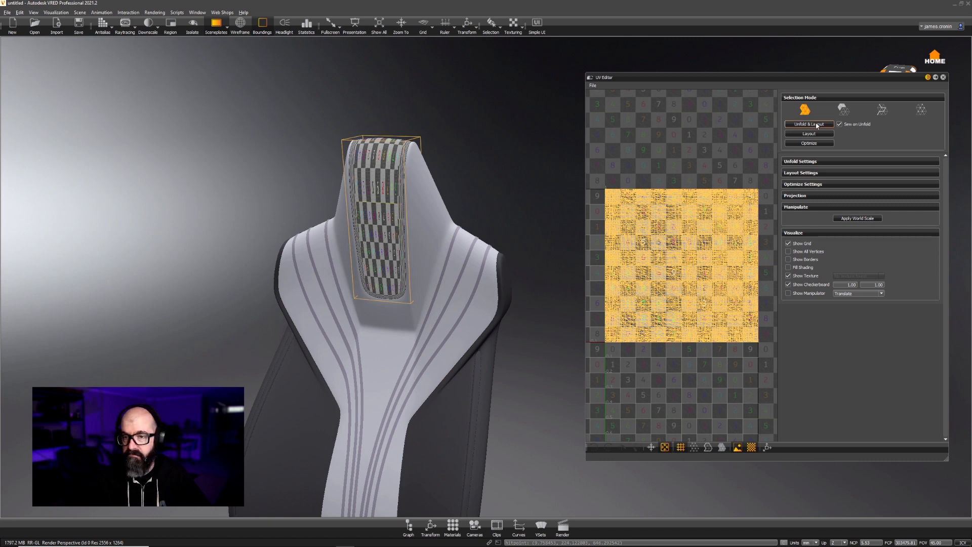
# Step: Unfold and lay out the UVs of both dark side panels of the backrest together
pyautogui.moveTo(366, 397); pyautogui.dragTo(368, 223, button='middle')
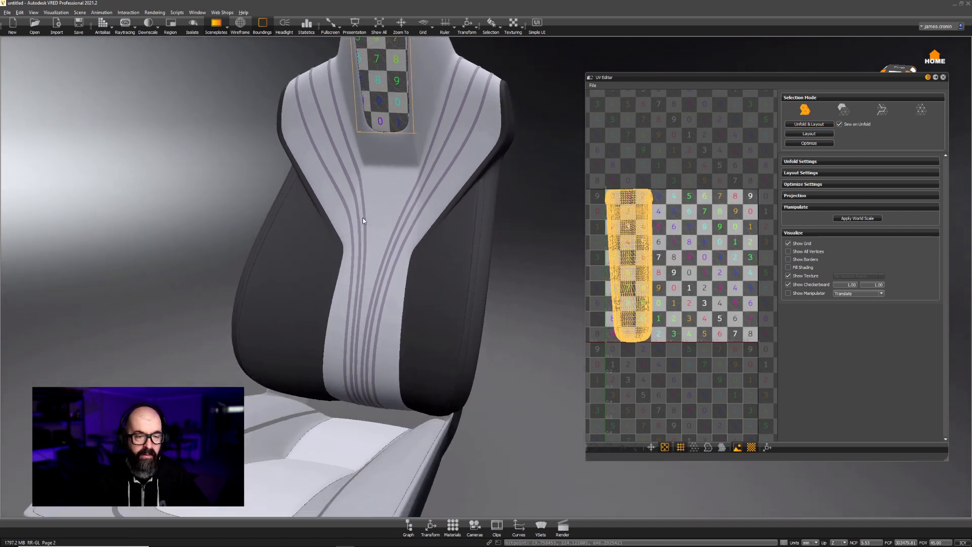
pyautogui.keyDown('shift'); pyautogui.click(273, 274); pyautogui.keyUp('shift')
pyautogui.keyDown('shift'); pyautogui.click(472, 287); pyautogui.keyUp('shift')
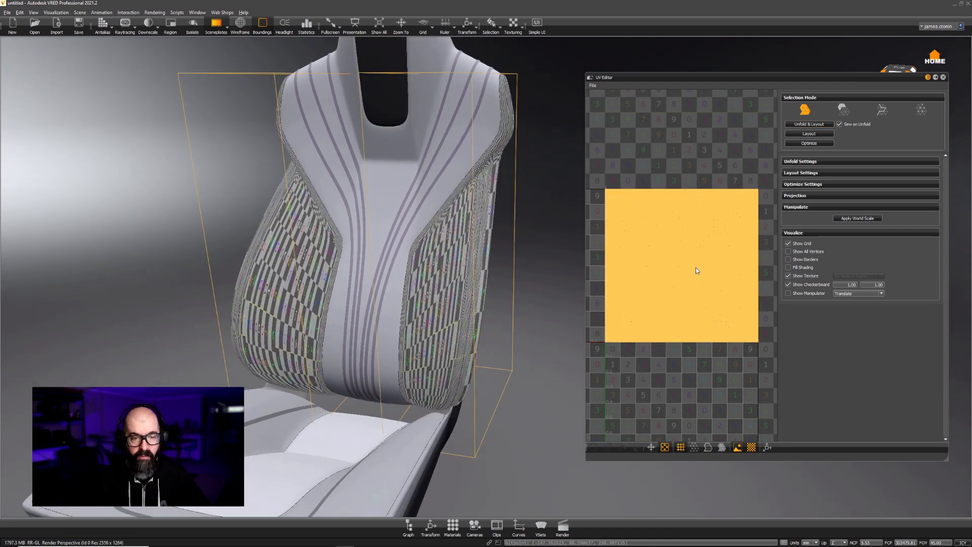
pyautogui.click(810, 124)
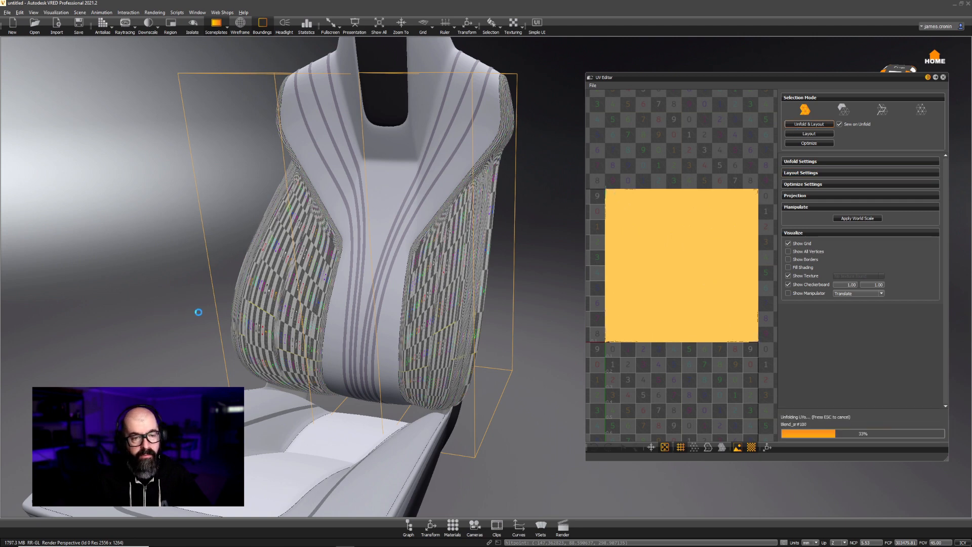
# Step: Unfold and lay out the UVs of the seat cushion's main, centre and side panels together
pyautogui.keyDown('alt'); pyautogui.moveTo(403, 354); pyautogui.dragTo(357, 349, button='right'); pyautogui.keyUp('alt')
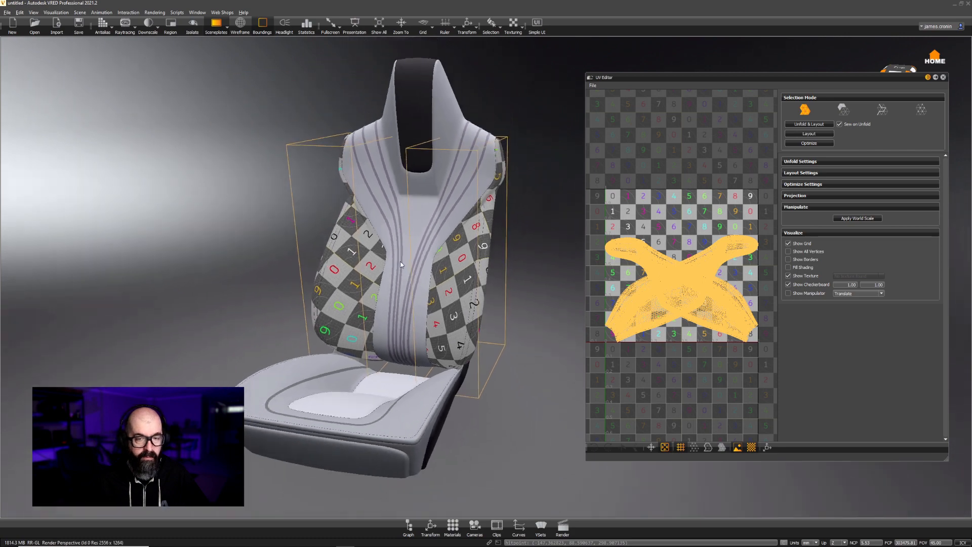
pyautogui.keyDown('alt'); pyautogui.moveTo(357, 349); pyautogui.dragTo(349, 390); pyautogui.keyUp('alt')
pyautogui.click(321, 370)
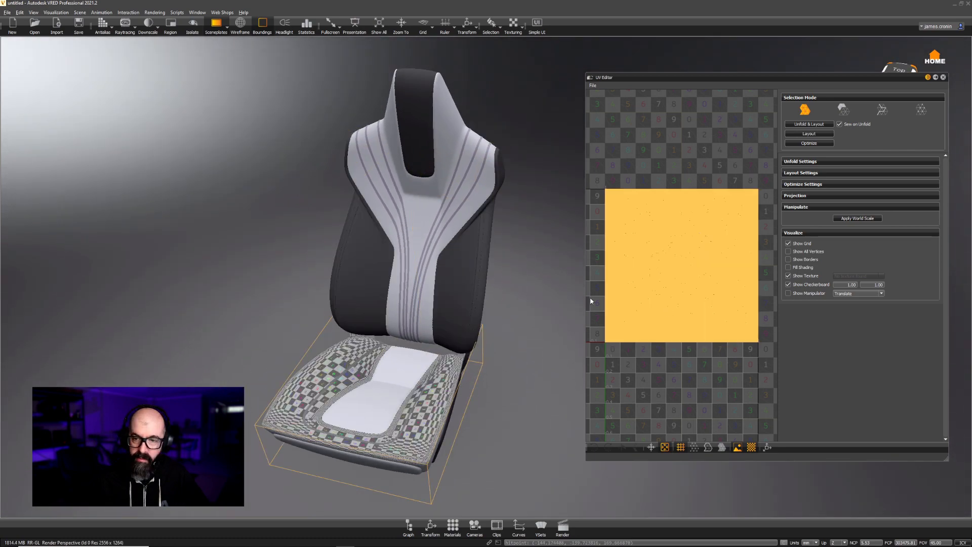
pyautogui.keyDown('ctrl'); pyautogui.keyDown('shift'); pyautogui.click(375, 383); pyautogui.keyUp('shift'); pyautogui.keyUp('ctrl')
pyautogui.keyDown('alt'); pyautogui.moveTo(486, 441); pyautogui.dragTo(449, 304); pyautogui.keyUp('alt')
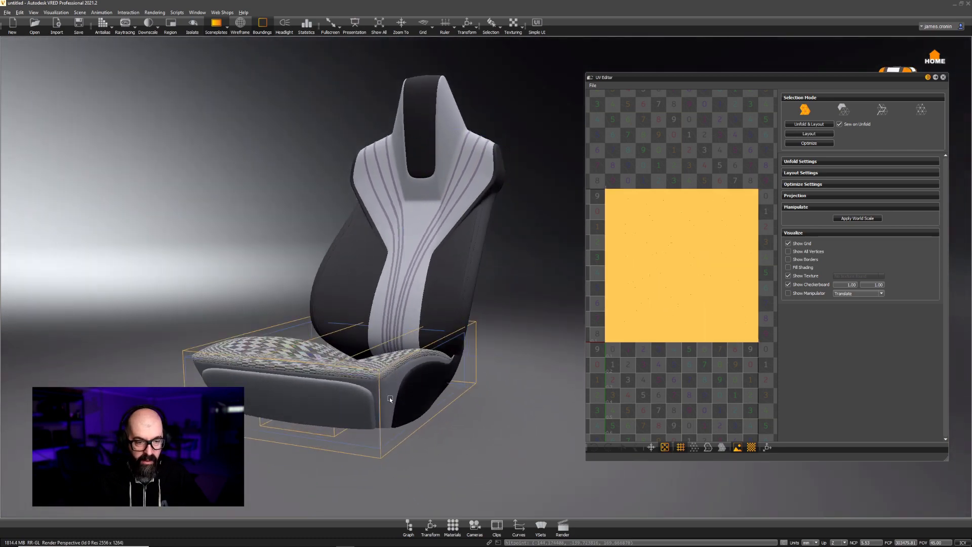
pyautogui.keyDown('ctrl'); pyautogui.keyDown('shift'); pyautogui.click(390, 398); pyautogui.keyUp('shift'); pyautogui.keyUp('ctrl')
pyautogui.moveTo(365, 338); pyautogui.dragTo(241, 318)
pyautogui.keyDown('alt'); pyautogui.moveTo(365, 263); pyautogui.dragTo(451, 324); pyautogui.keyUp('alt')
pyautogui.click(809, 124)
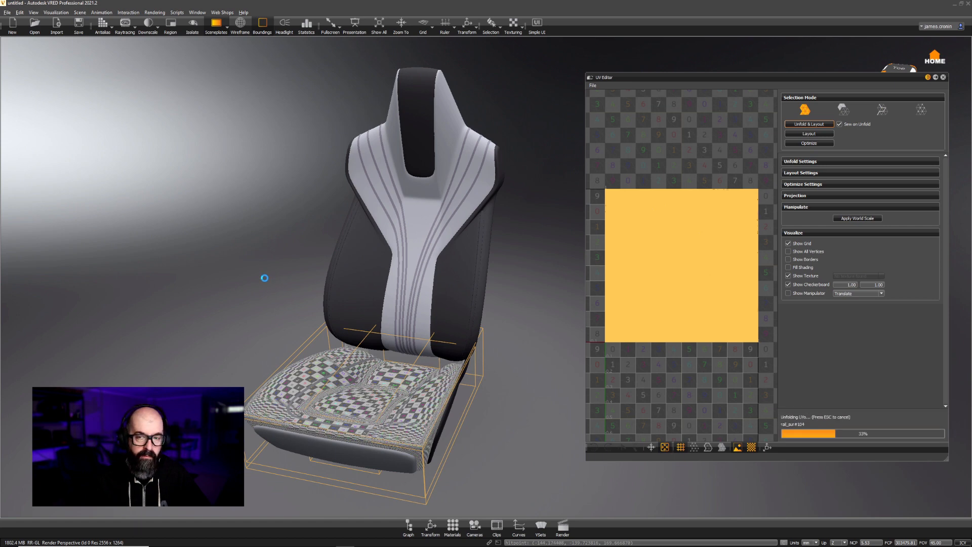
# Step: Add the centre backrest, both side panels and the headrest insert to the cushion selection and compare their checker sizes up close
pyautogui.keyDown('ctrl'); pyautogui.keyDown('shift'); pyautogui.click(415, 272); pyautogui.keyUp('shift'); pyautogui.keyUp('ctrl')
pyautogui.keyDown('ctrl'); pyautogui.keyDown('shift'); pyautogui.click(450, 289); pyautogui.keyUp('shift'); pyautogui.keyUp('ctrl')
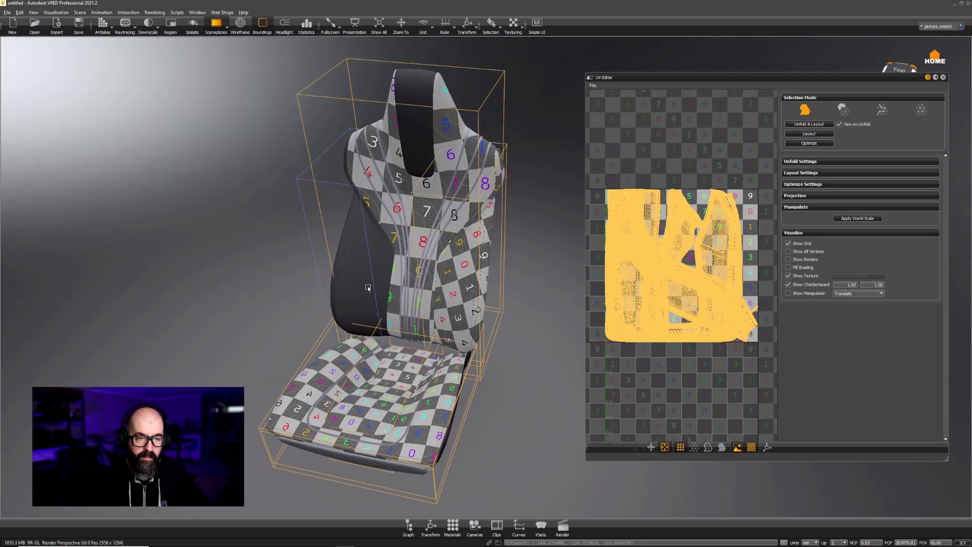
pyautogui.keyDown('ctrl'); pyautogui.keyDown('shift'); pyautogui.click(357, 285); pyautogui.keyUp('shift'); pyautogui.keyUp('ctrl')
pyautogui.keyDown('ctrl'); pyautogui.keyDown('shift'); pyautogui.click(413, 122); pyautogui.keyUp('shift'); pyautogui.keyUp('ctrl')
pyautogui.scroll(6, 410, 271)
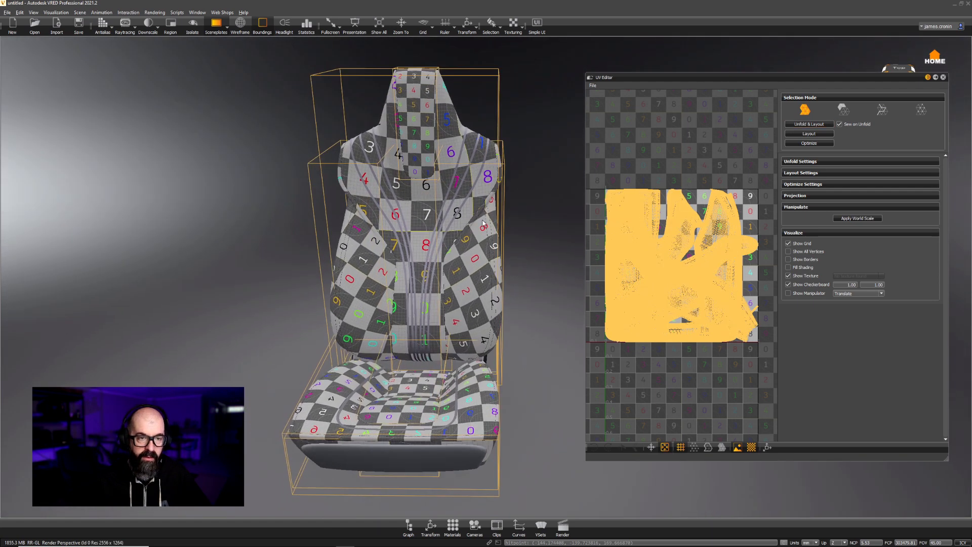
pyautogui.scroll(4, 449, 330)
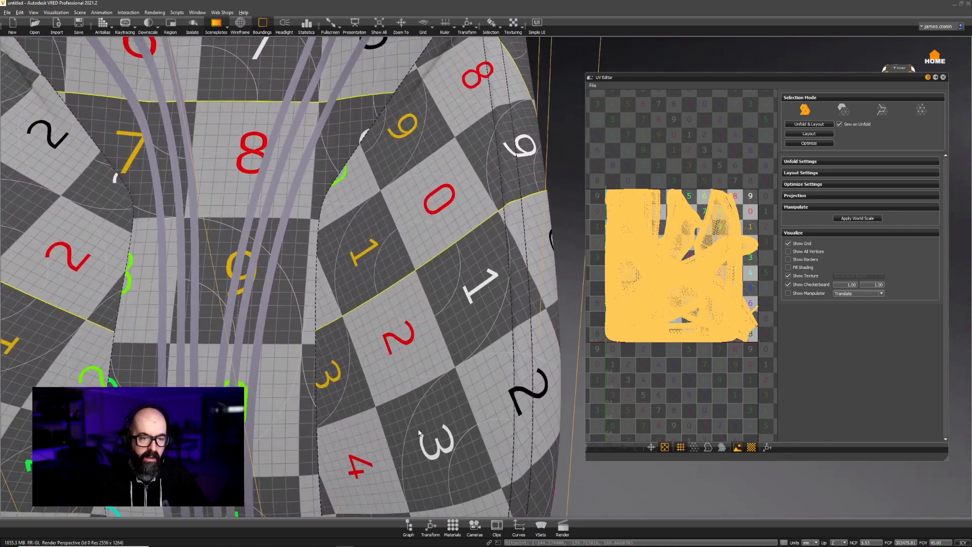
pyautogui.keyDown('alt'); pyautogui.moveTo(310, 122); pyautogui.dragTo(374, 289, button='middle'); pyautogui.keyUp('alt')
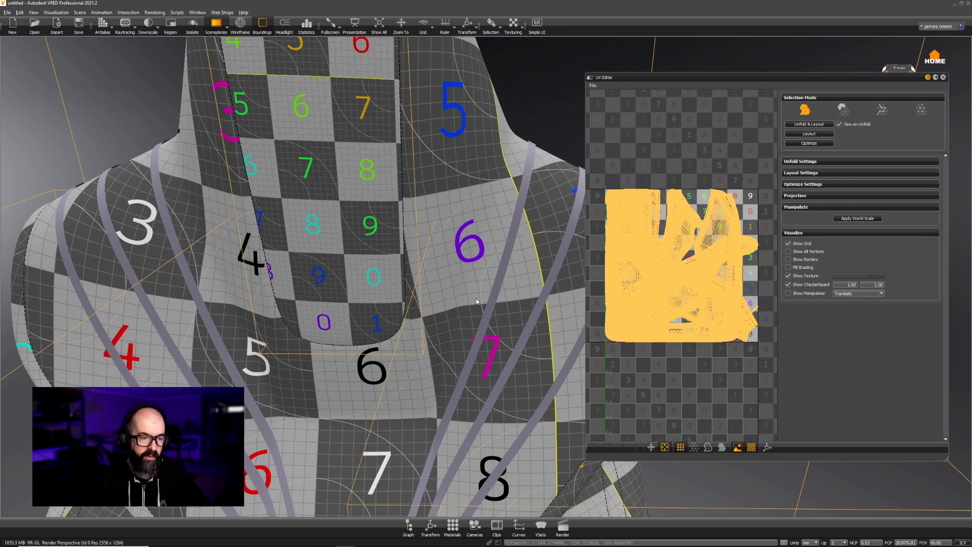
pyautogui.scroll(-10, 474, 314)
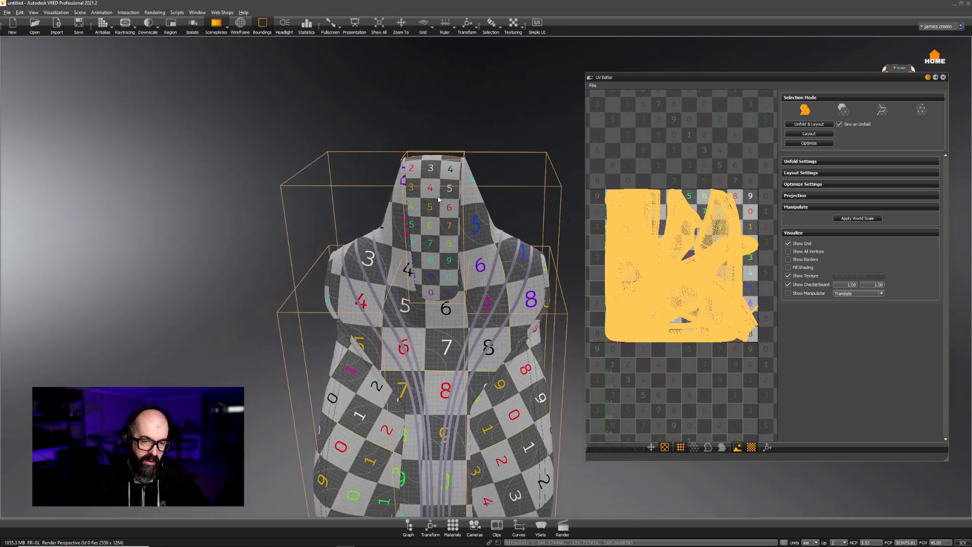
pyautogui.moveTo(455, 391); pyautogui.dragTo(276, 319)
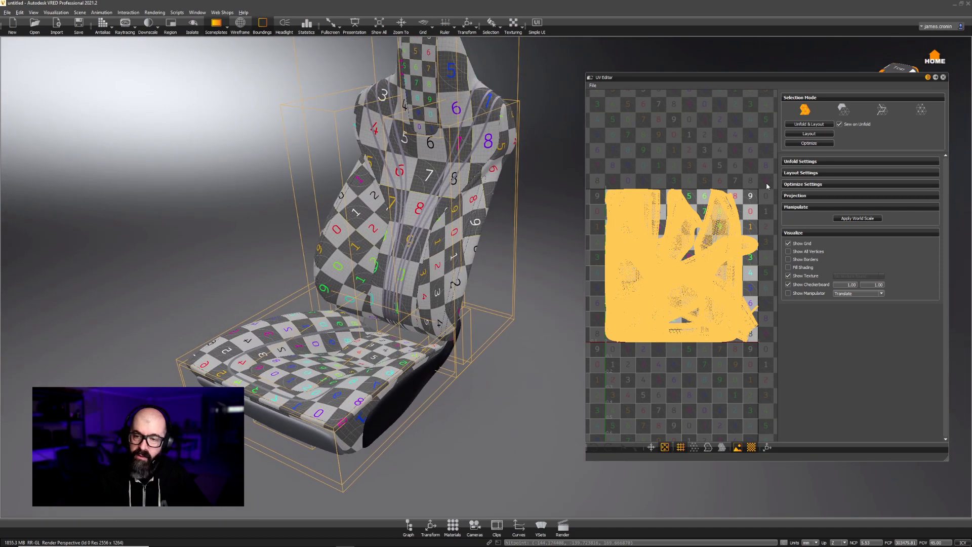
# Step: Apply world scale to the UVs of all selected seat panels and show the complete UV layout
pyautogui.click(849, 220)
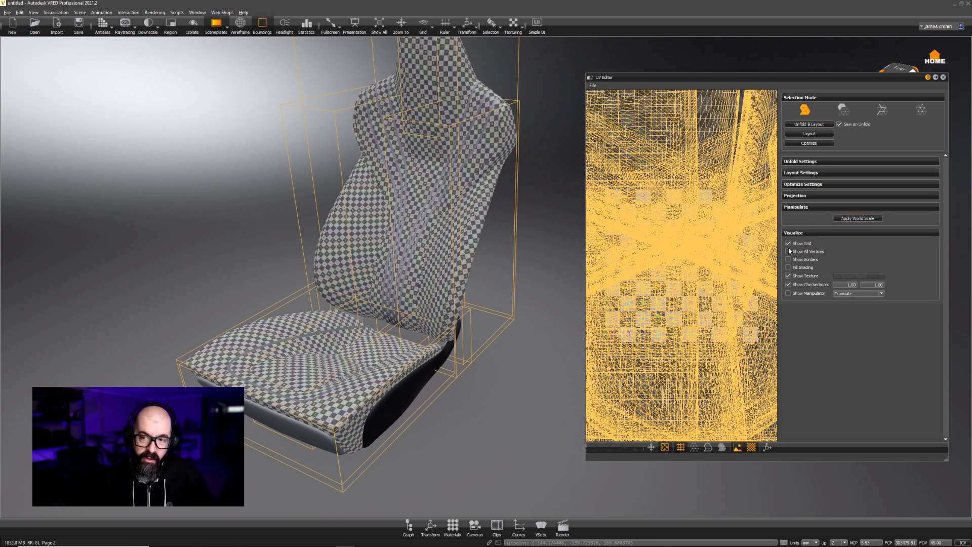
pyautogui.scroll(-5, 702, 243)
pyautogui.scroll(1, 666, 232)
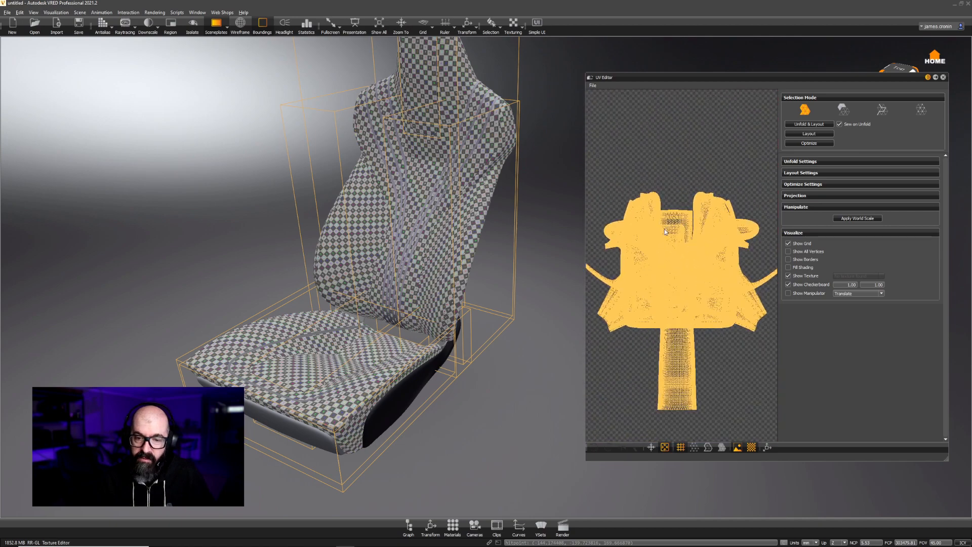
# Step: Examine the checkerboard's scale and direction across the backrest and cushion panels from several angles
pyautogui.keyDown('alt'); pyautogui.moveTo(409, 271); pyautogui.dragTo(416, 292, button='right'); pyautogui.keyUp('alt')
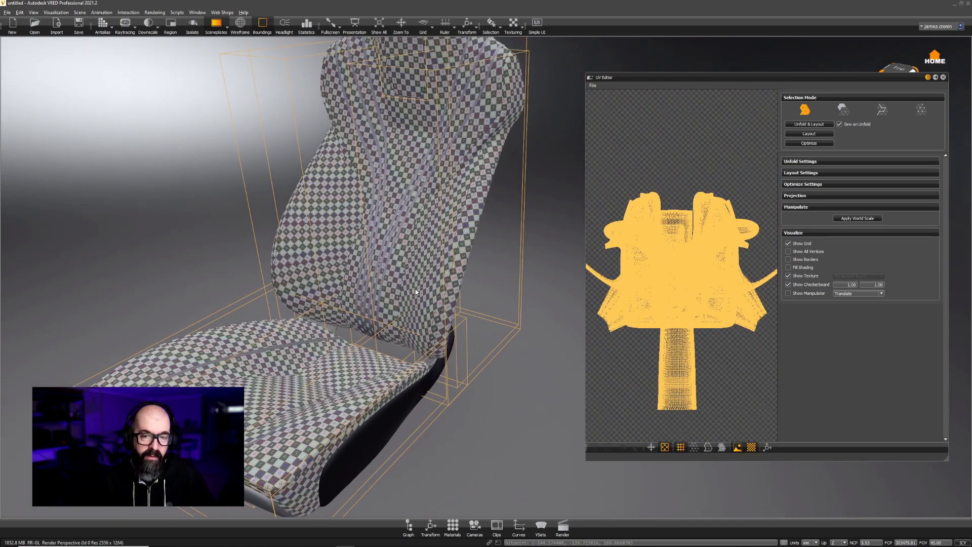
pyautogui.keyDown('alt'); pyautogui.moveTo(350, 320); pyautogui.dragTo(409, 322); pyautogui.keyUp('alt')
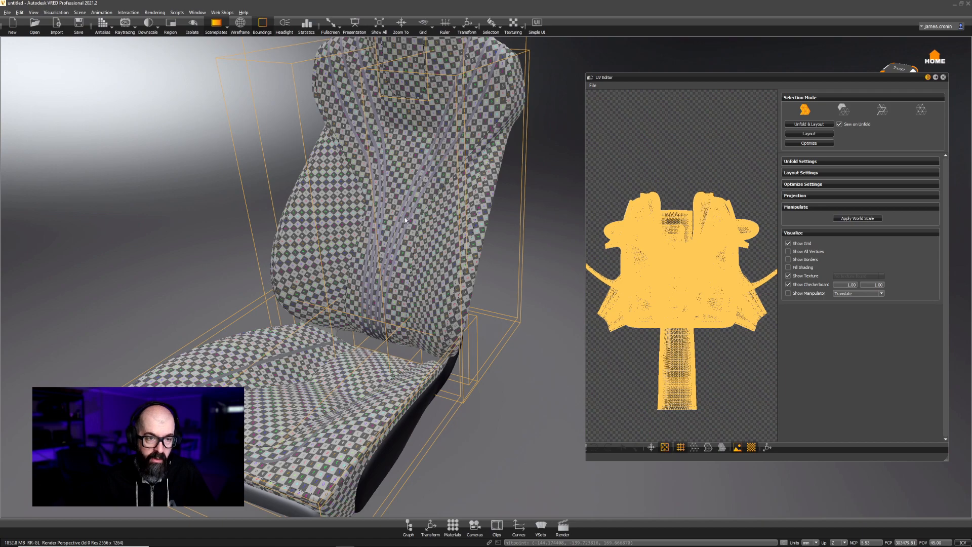
pyautogui.moveTo(406, 218); pyautogui.dragTo(375, 304)
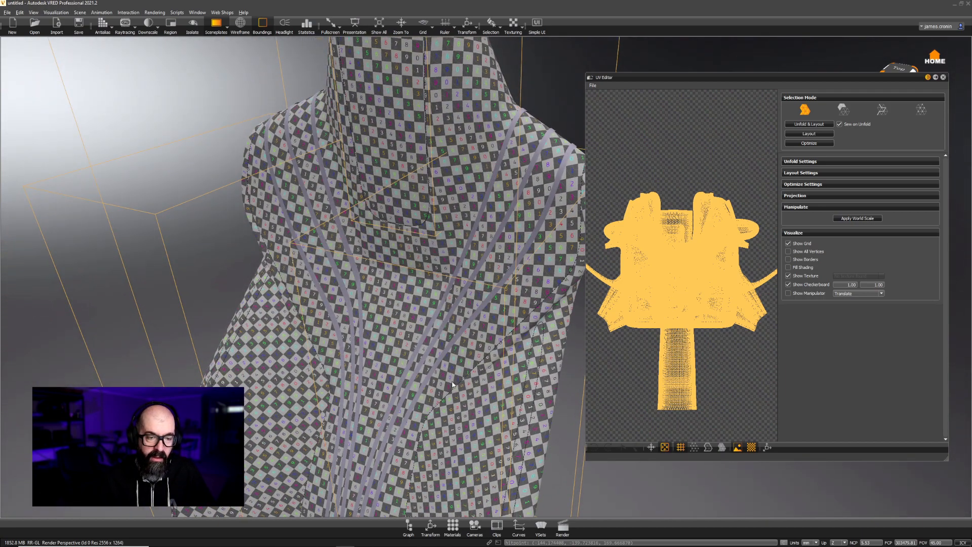
pyautogui.moveTo(452, 384); pyautogui.dragTo(440, 310, button='right')
pyautogui.moveTo(440, 310); pyautogui.dragTo(430, 258, button='middle')
pyautogui.moveTo(430, 259); pyautogui.dragTo(218, 253)
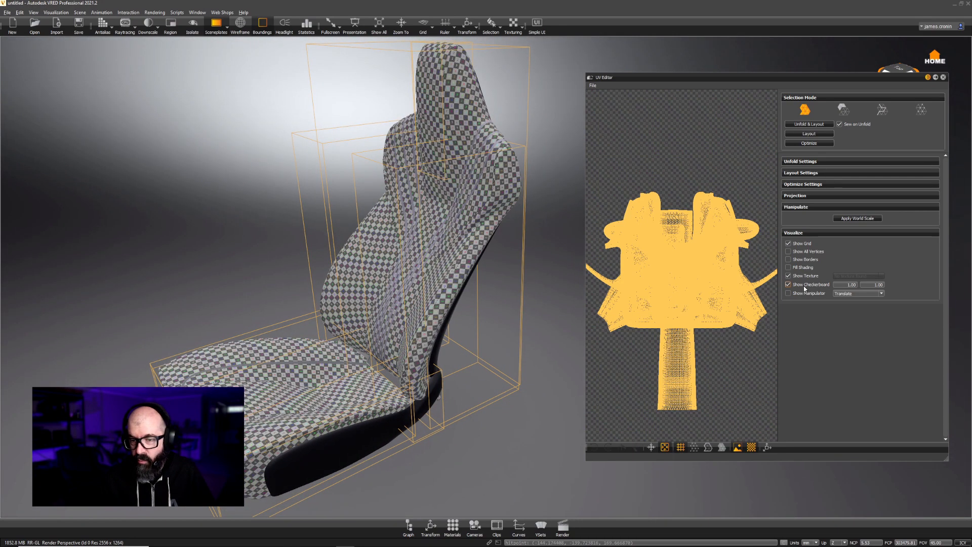
pyautogui.moveTo(314, 287); pyautogui.dragTo(542, 273)
pyautogui.moveTo(411, 237); pyautogui.dragTo(411, 332, button='right')
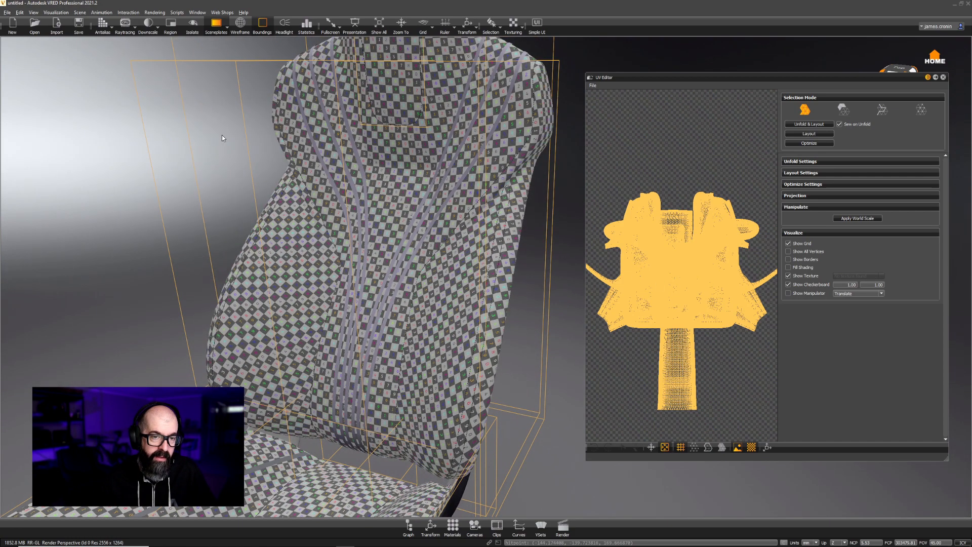
# Step: Select only the two dark side panels of the backrest and set the UV selection mode to Islands
pyautogui.click(231, 190)
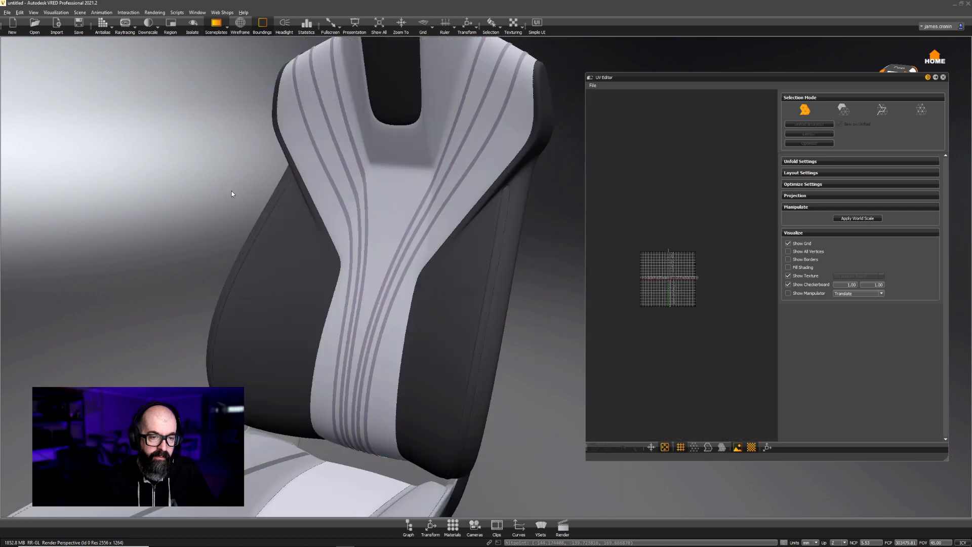
pyautogui.click(470, 259)
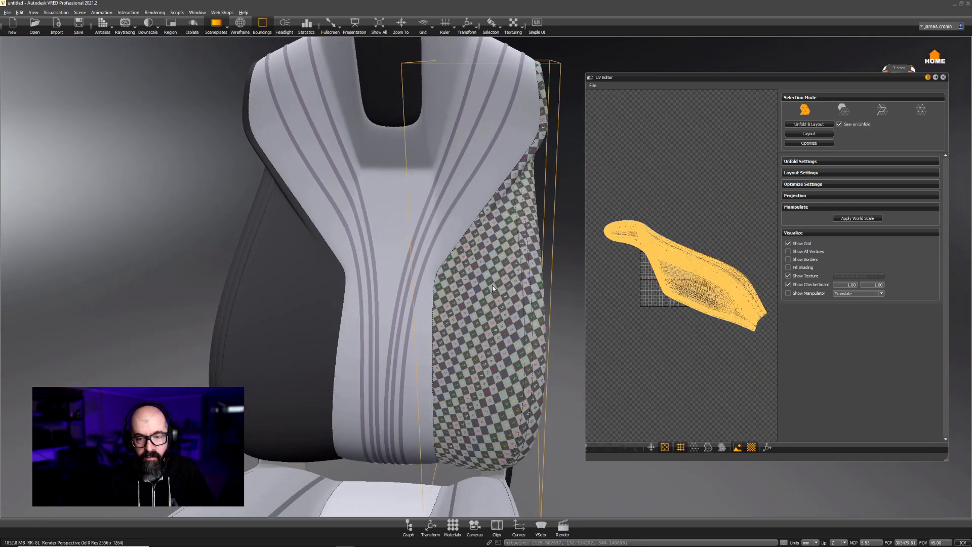
pyautogui.keyDown('shift'); pyautogui.click(303, 282); pyautogui.keyUp('shift')
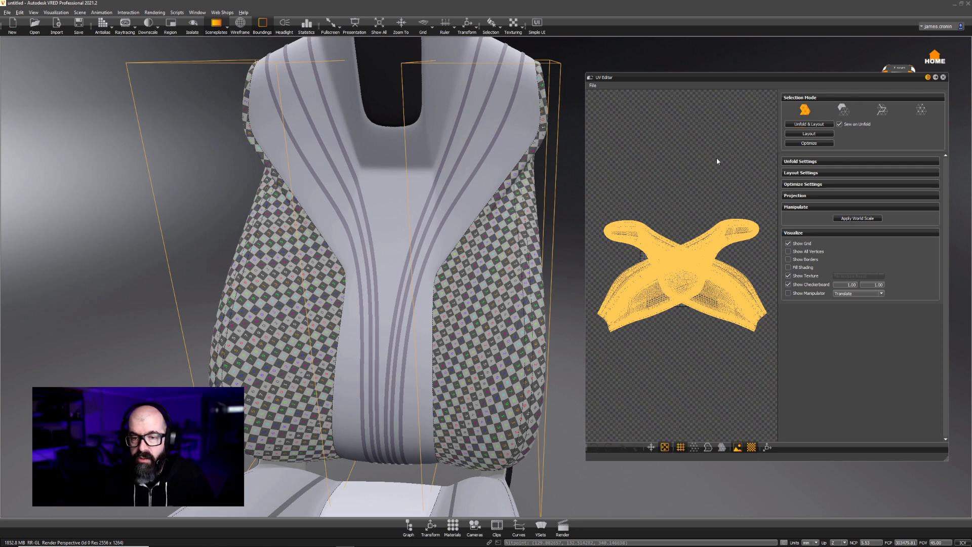
pyautogui.click(843, 110)
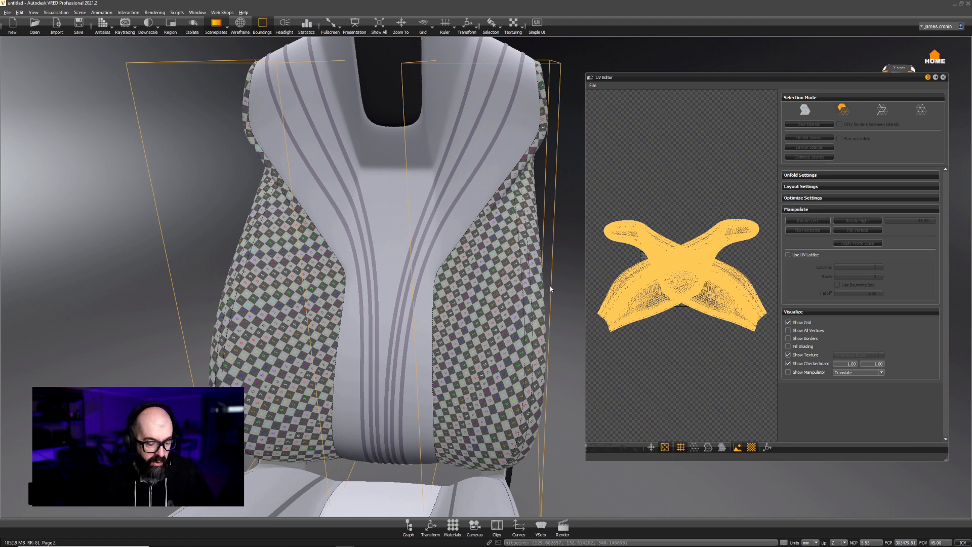
pyautogui.rightClick(683, 227)
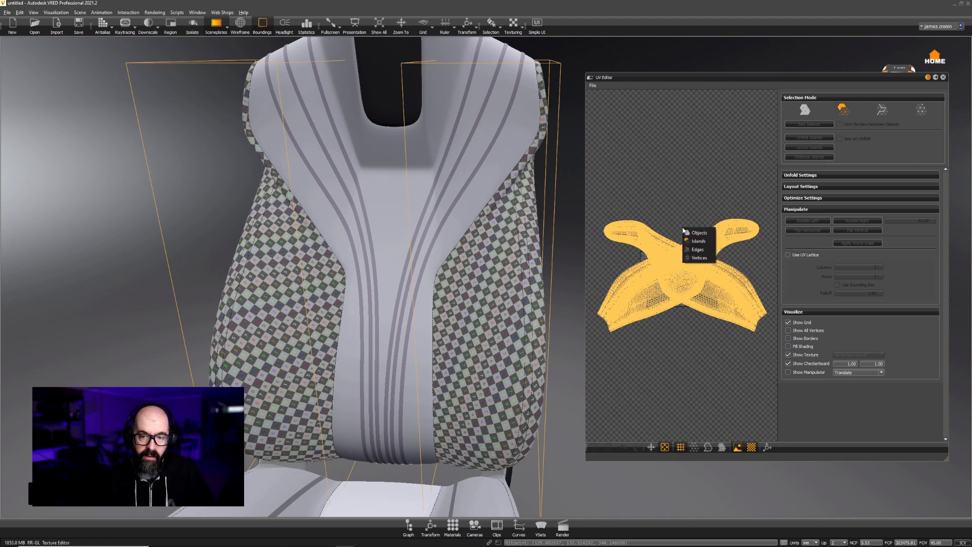
pyautogui.click(661, 204)
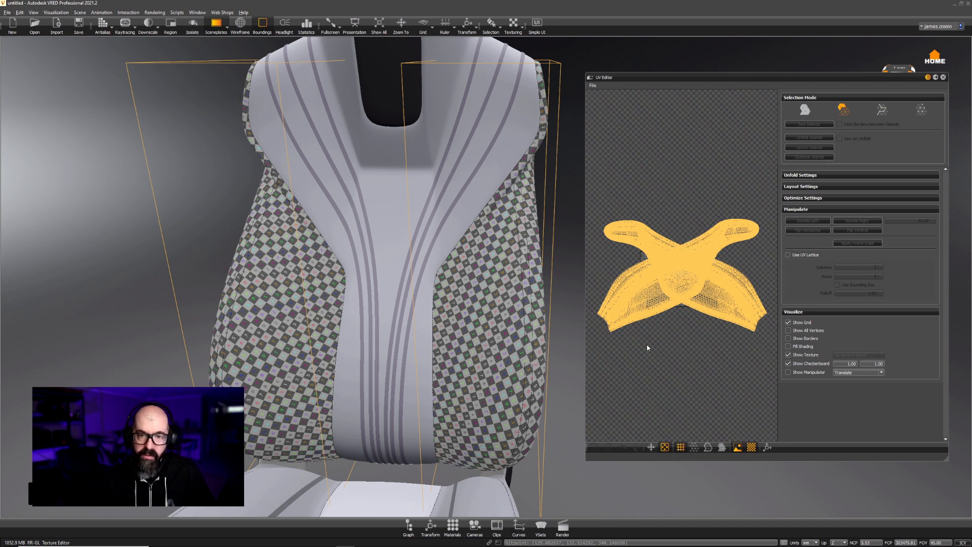
pyautogui.rightClick(665, 218)
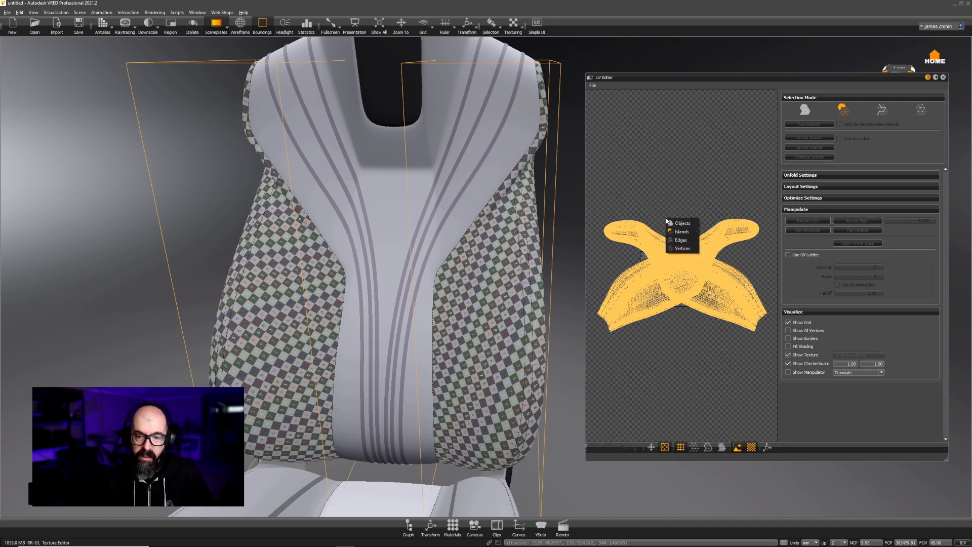
pyautogui.click(675, 223)
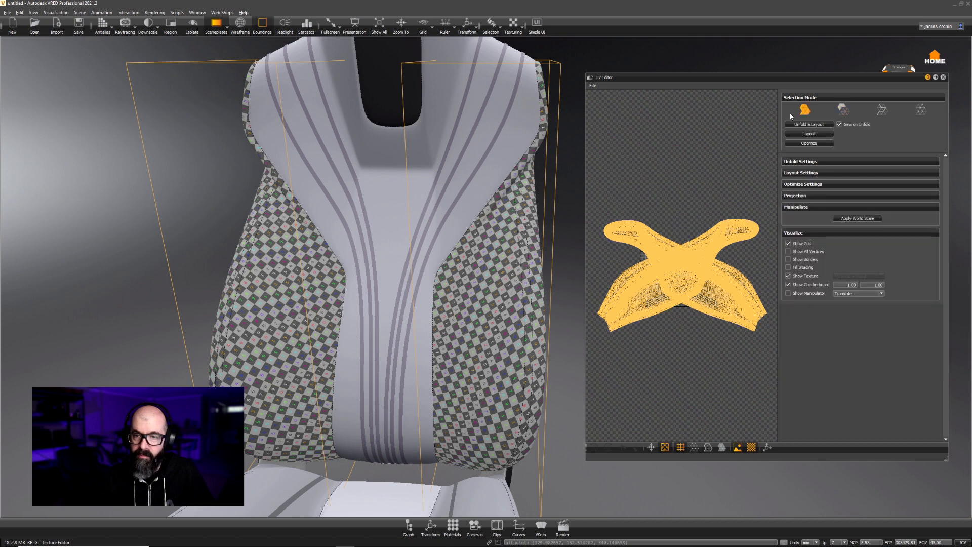
pyautogui.rightClick(673, 175)
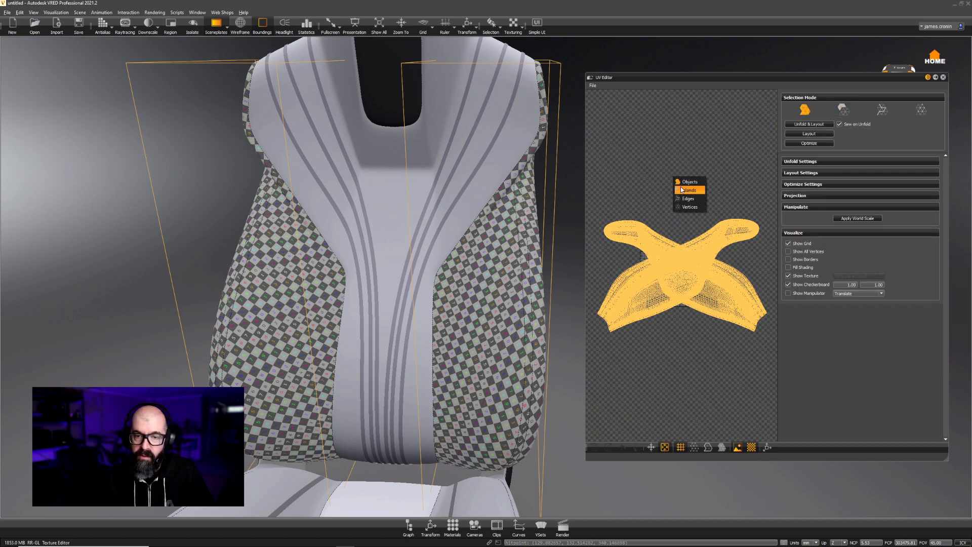
pyautogui.click(681, 190)
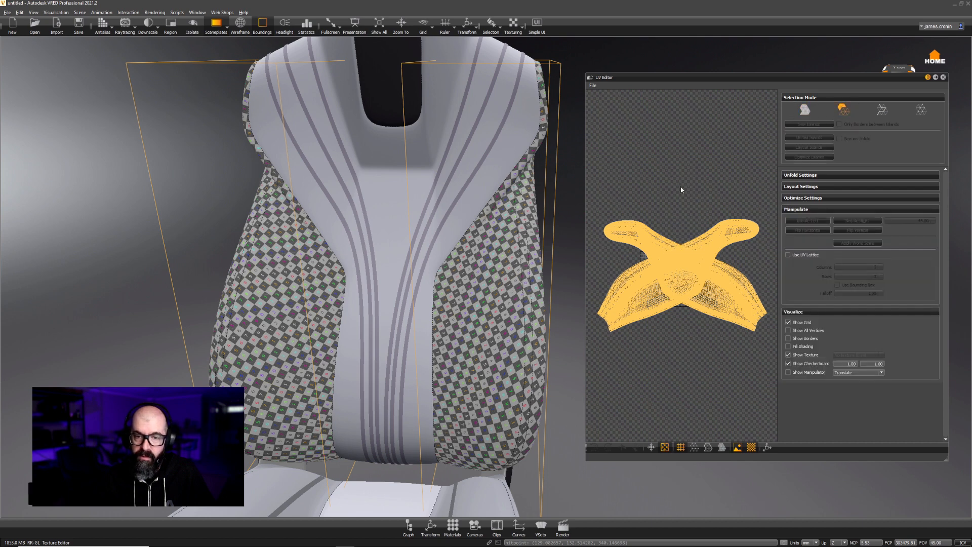
# Step: Rotate the UV island of the backrest's right side panel clockwise with the Rotate manipulator until it stands upright
pyautogui.click(658, 241)
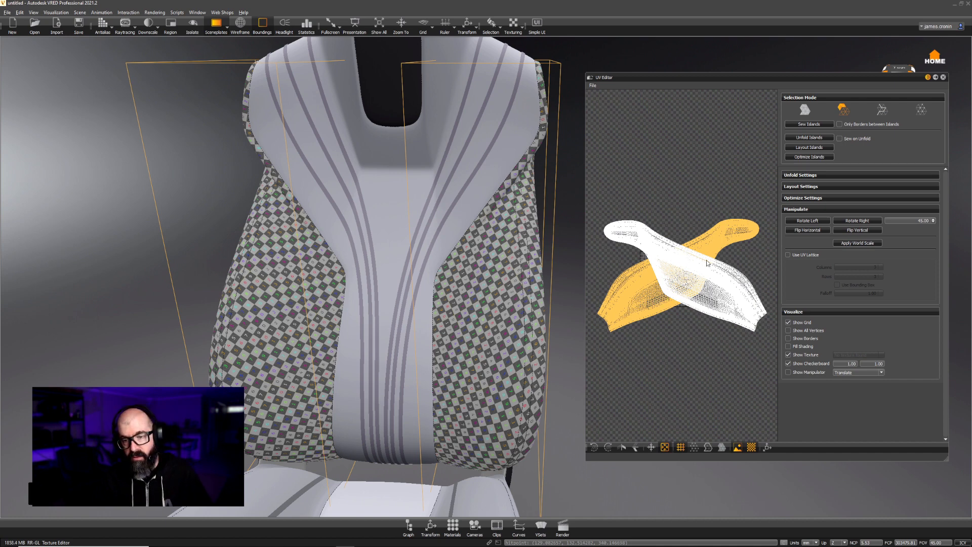
pyautogui.hotkey('shift', 'w')
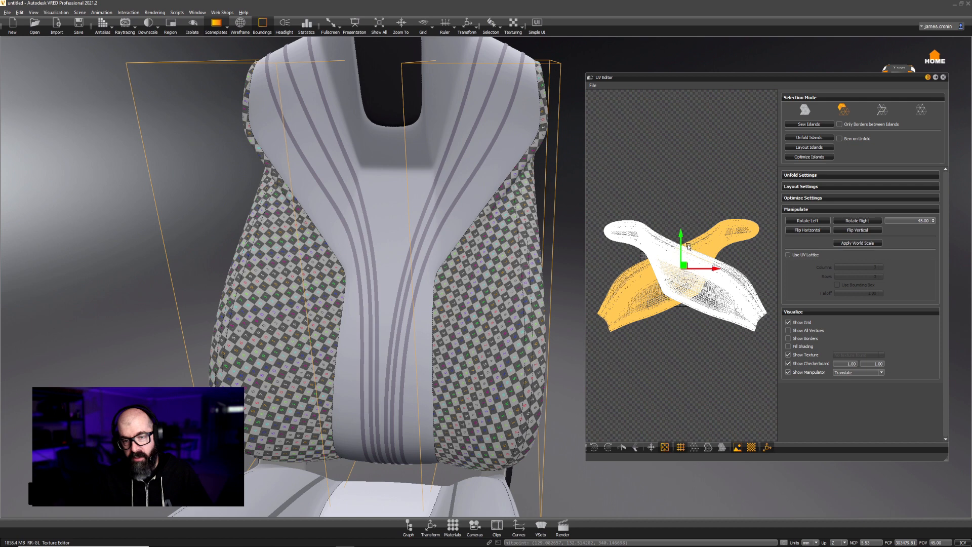
pyautogui.hotkey('shift', 'e')
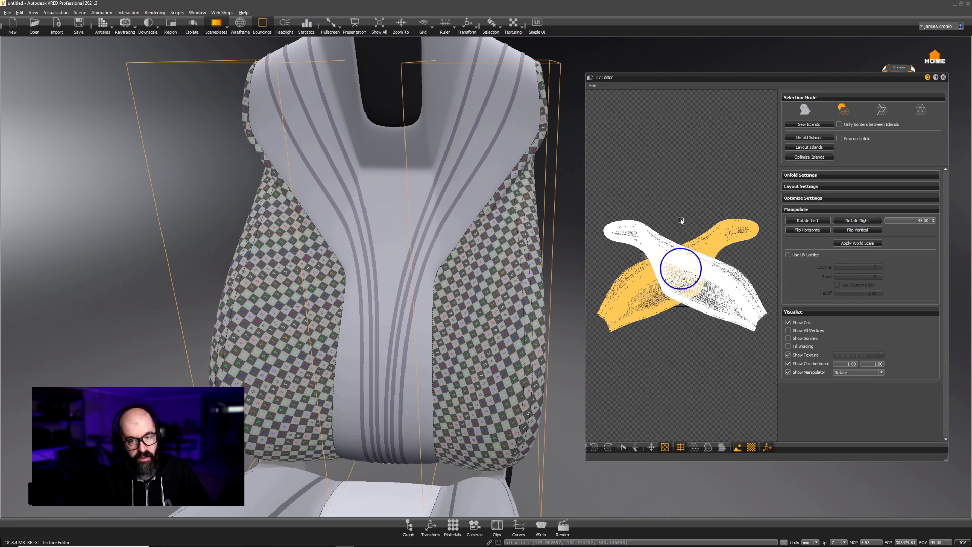
pyautogui.hotkey('shift', 'w')
pyautogui.hotkey('shift', 'e')
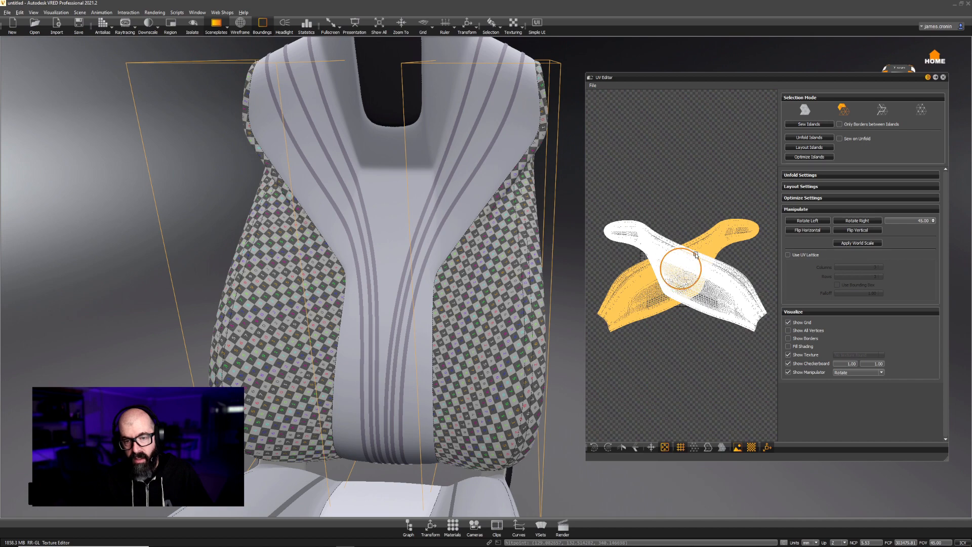
pyautogui.moveTo(696, 257); pyautogui.dragTo(707, 277)
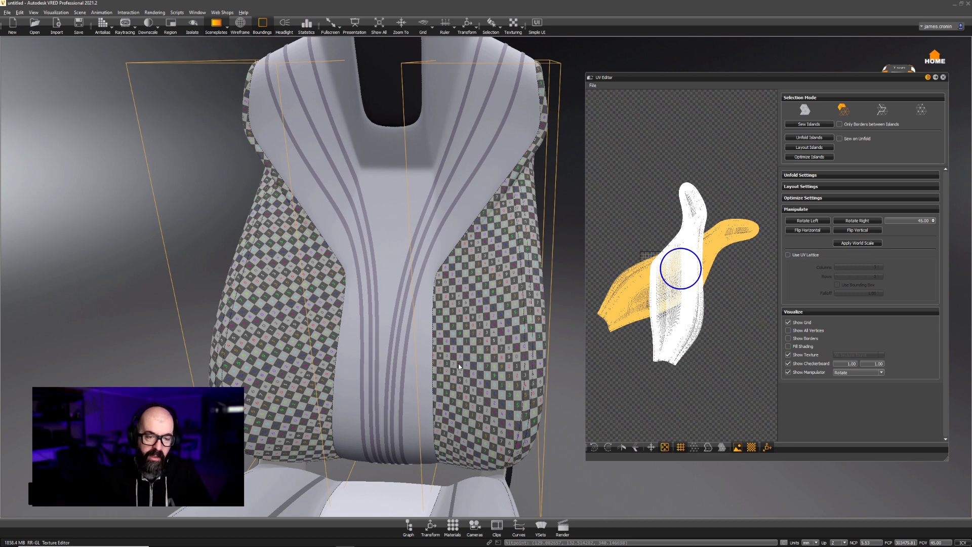
# Step: Rotate the UV island of the backrest's other side panel upright and flip it horizontally to match the first island
pyautogui.click(633, 301)
pyautogui.moveTo(696, 285); pyautogui.dragTo(701, 263)
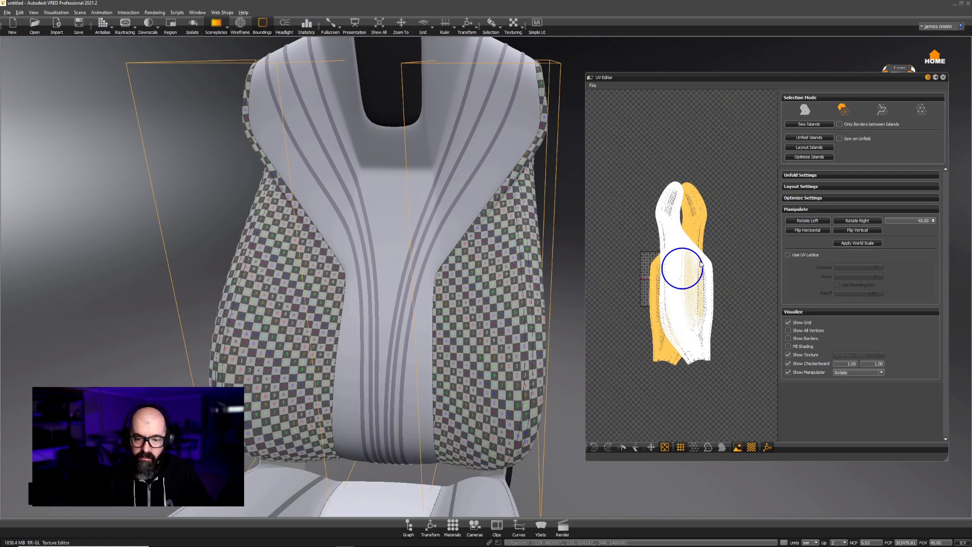
pyautogui.click(624, 448)
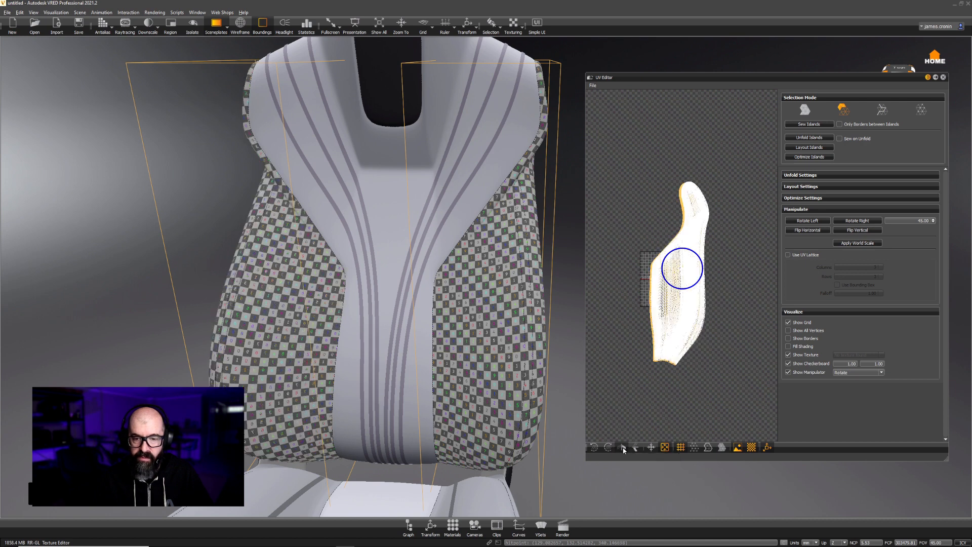
# Step: Move the flipped UV island with the Translate manipulator until it overlaps the other backrest side panel's island
pyautogui.press('w')
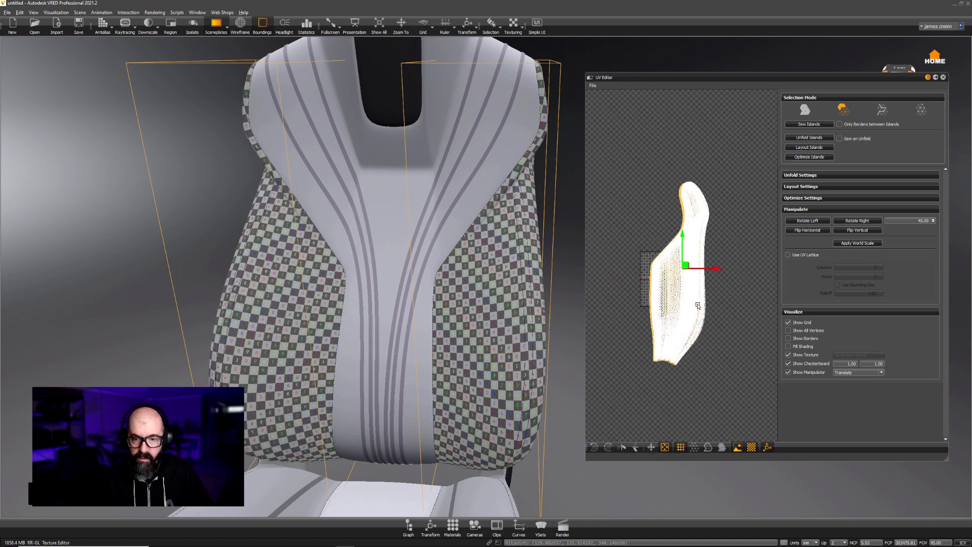
pyautogui.moveTo(718, 271); pyautogui.dragTo(699, 286)
pyautogui.press('e')
pyautogui.press('w')
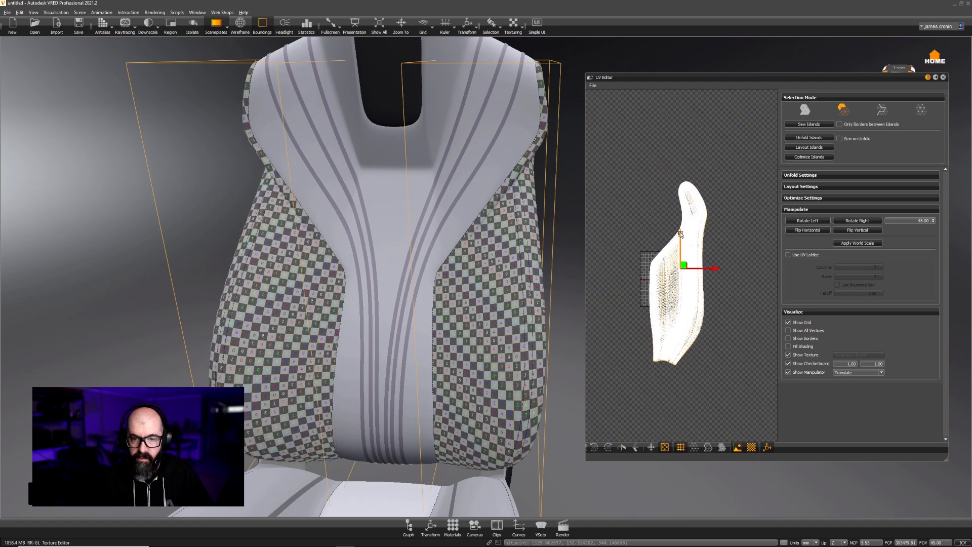
pyautogui.moveTo(681, 234); pyautogui.dragTo(682, 236)
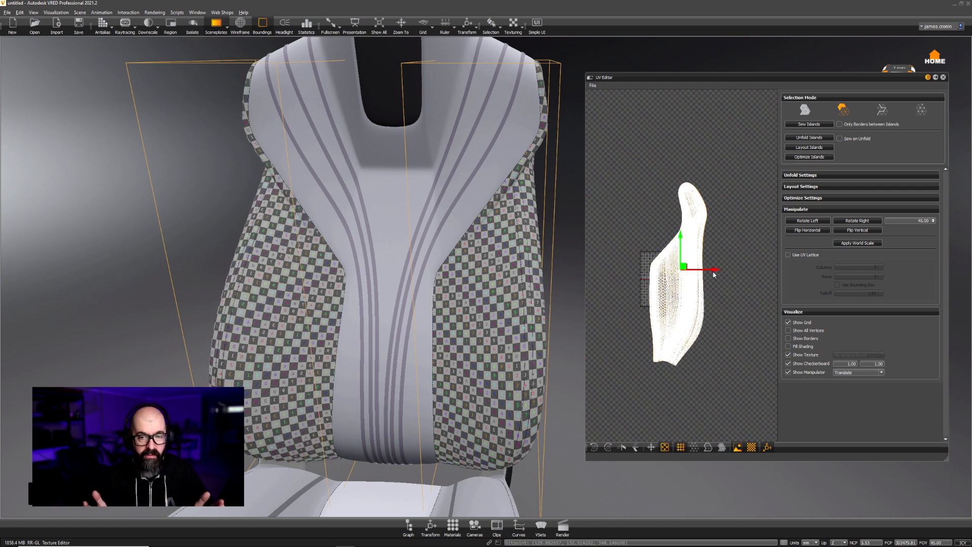
pyautogui.moveTo(716, 270); pyautogui.dragTo(716, 271)
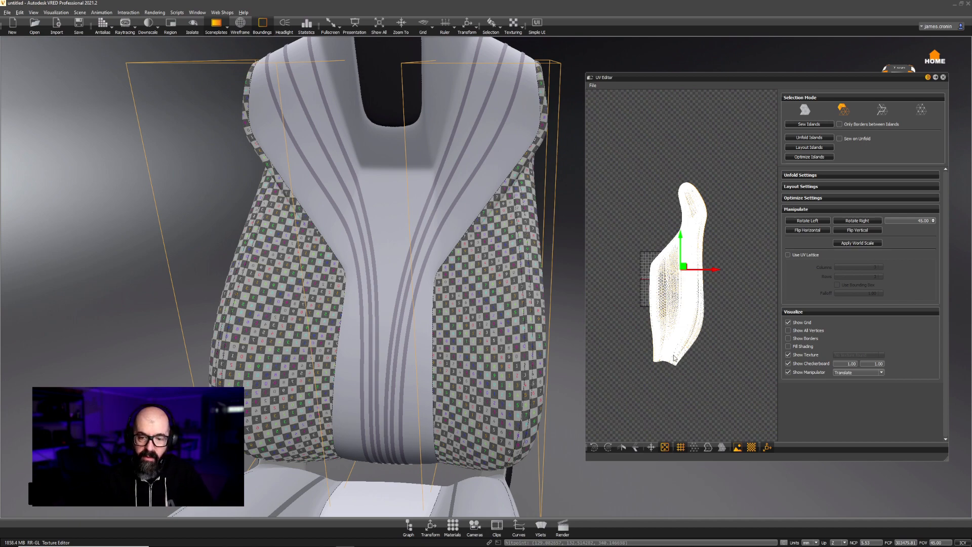
# Step: Select the dark centre panel of the headrest in object selection mode and inspect its checkerboard direction up close
pyautogui.moveTo(442, 417); pyautogui.dragTo(443, 232)
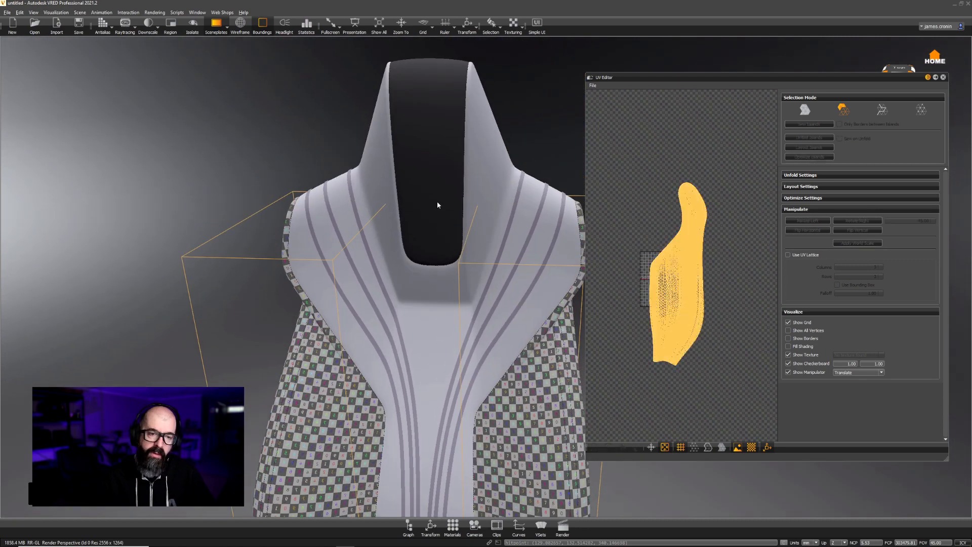
pyautogui.click(806, 110)
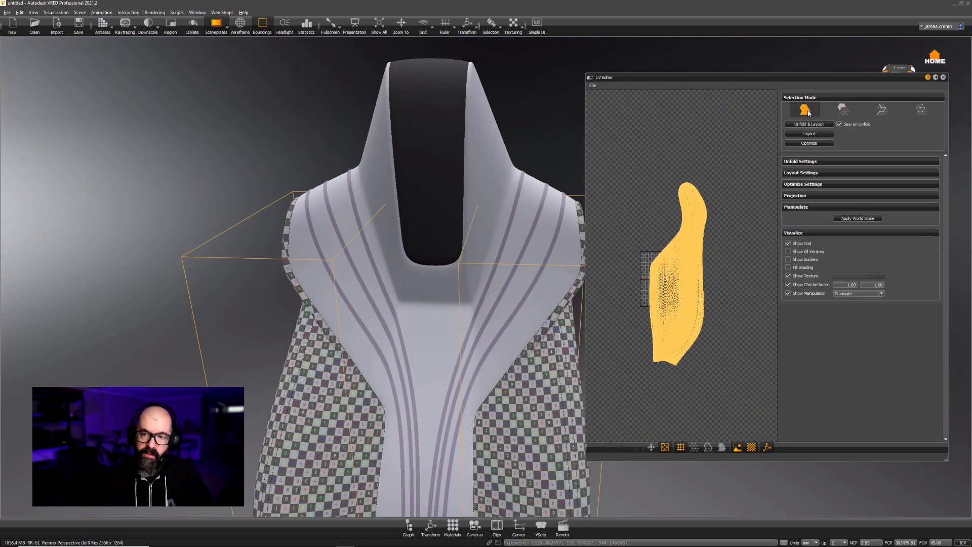
pyautogui.click(424, 186)
pyautogui.moveTo(397, 209); pyautogui.dragTo(376, 346, button='right')
pyautogui.moveTo(392, 269); pyautogui.dragTo(489, 469, button='middle')
pyautogui.moveTo(489, 471); pyautogui.dragTo(490, 405, button='right')
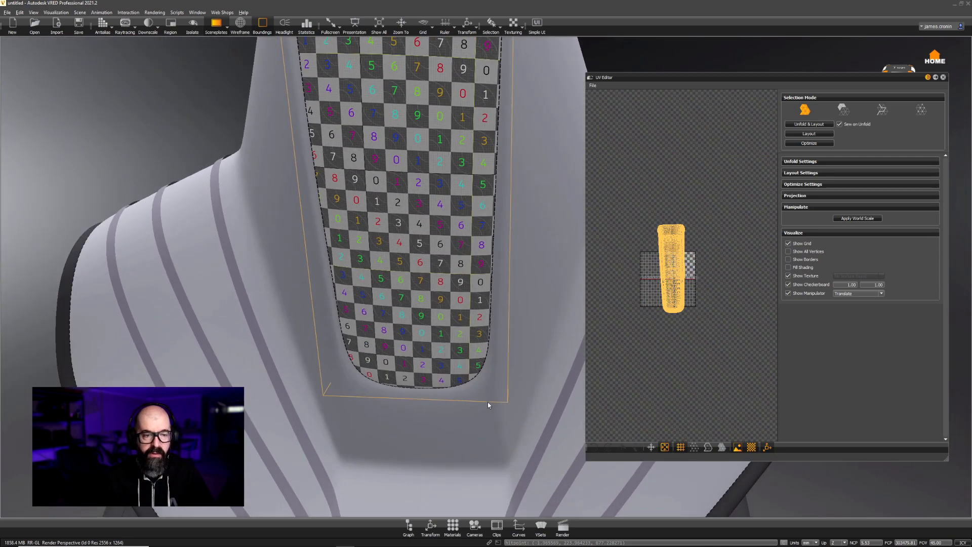
pyautogui.moveTo(440, 355); pyautogui.dragTo(446, 309)
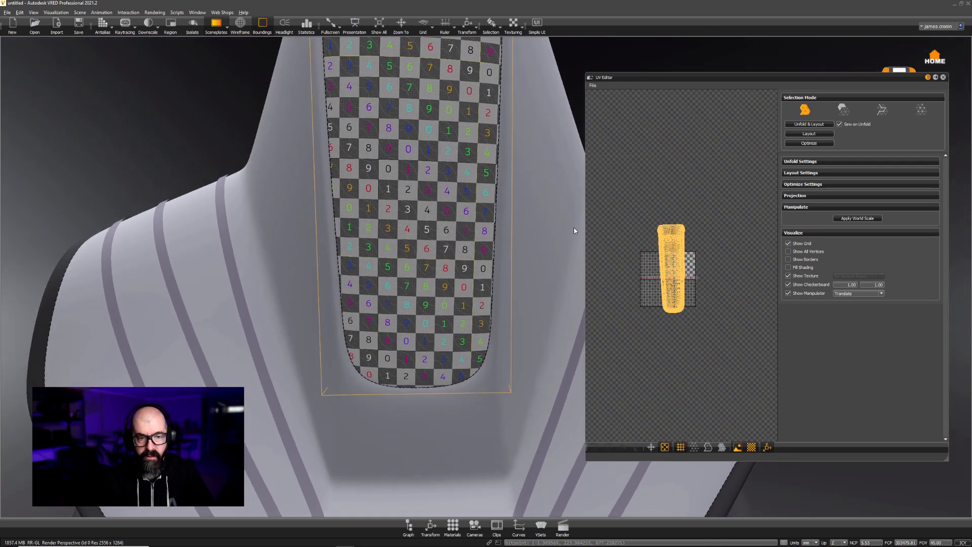
# Step: Rotate the headrest centre panel's UV island slightly clockwise in Islands mode until the checkerboard runs straight along the panel
pyautogui.rightClick(669, 194)
pyautogui.click(684, 204)
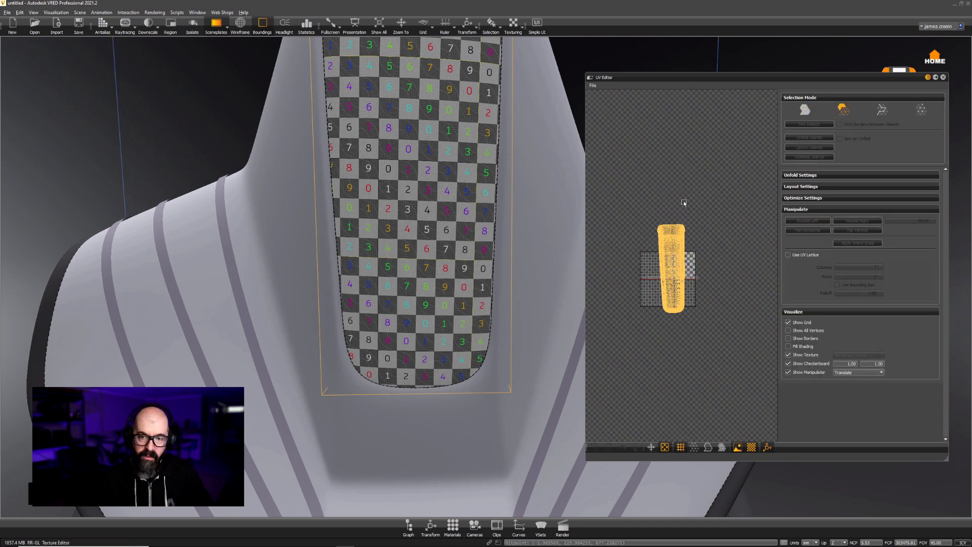
pyautogui.click(676, 234)
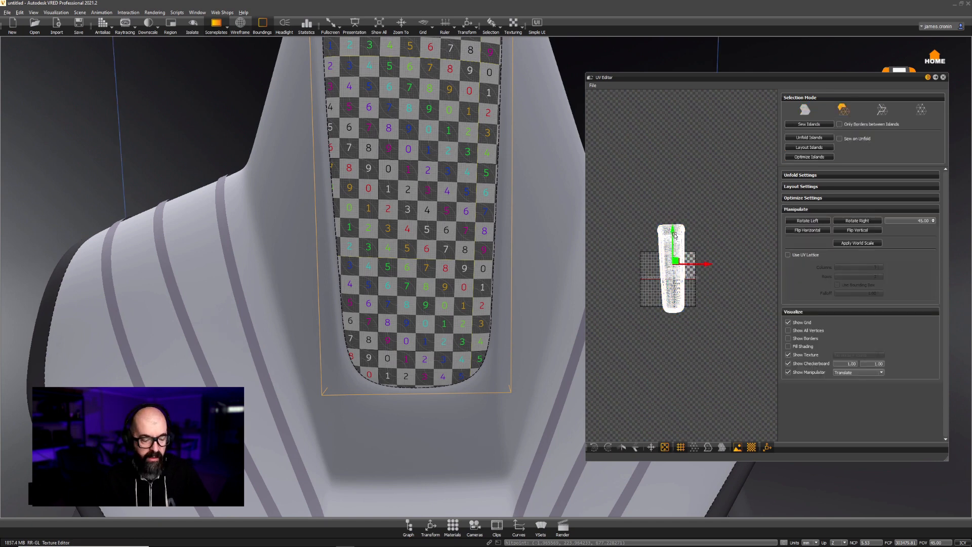
pyautogui.hotkey('shift', 'w')
pyautogui.hotkey('shift', 'e')
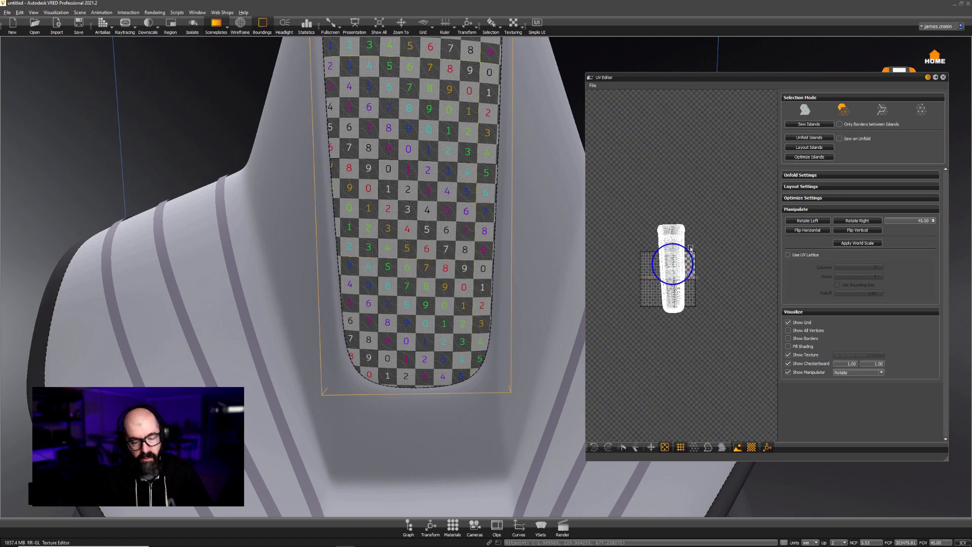
pyautogui.moveTo(690, 250); pyautogui.dragTo(693, 253)
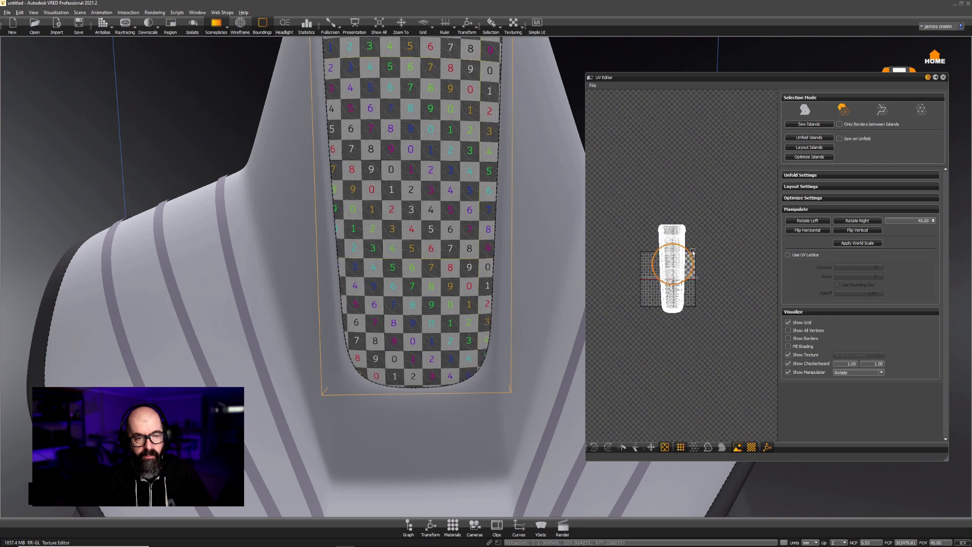
# Step: Return the UV selection to object mode, deselect the headrest panel and close the UV Editor
pyautogui.keyDown('alt'); pyautogui.moveTo(452, 353); pyautogui.dragTo(457, 187, button='right'); pyautogui.keyUp('alt')
pyautogui.keyDown('shift'); pyautogui.click(460, 190); pyautogui.keyUp('shift')
pyautogui.moveTo(466, 193); pyautogui.dragTo(268, 287)
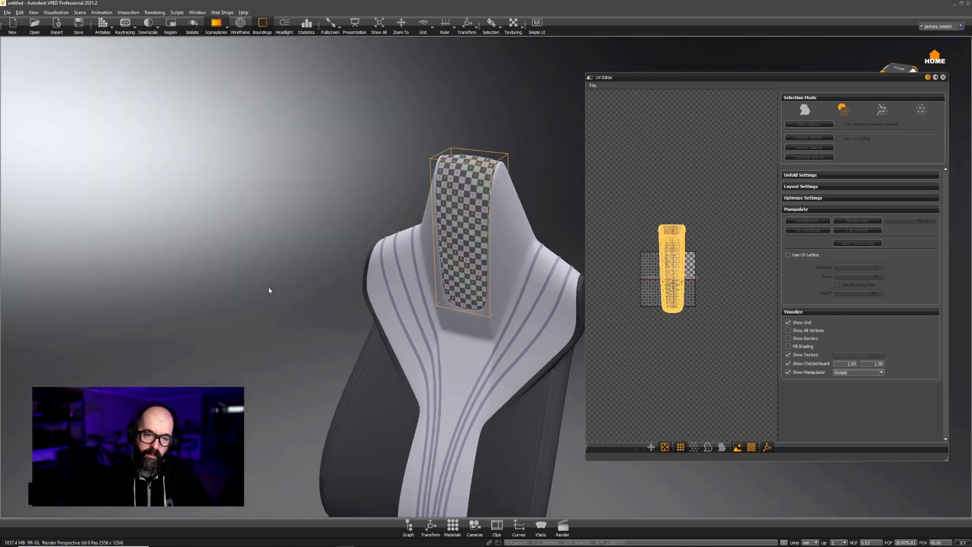
pyautogui.moveTo(403, 294); pyautogui.dragTo(405, 157, button='middle')
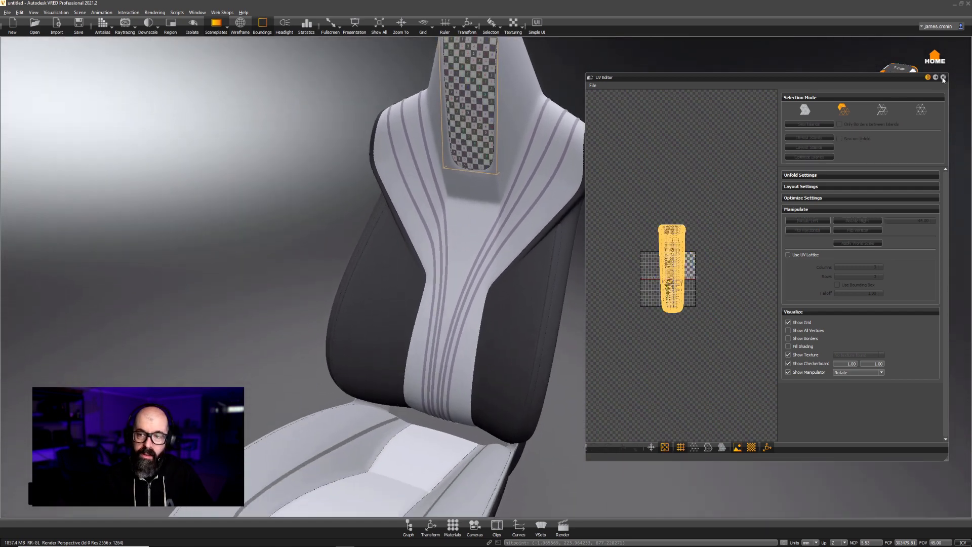
pyautogui.click(805, 110)
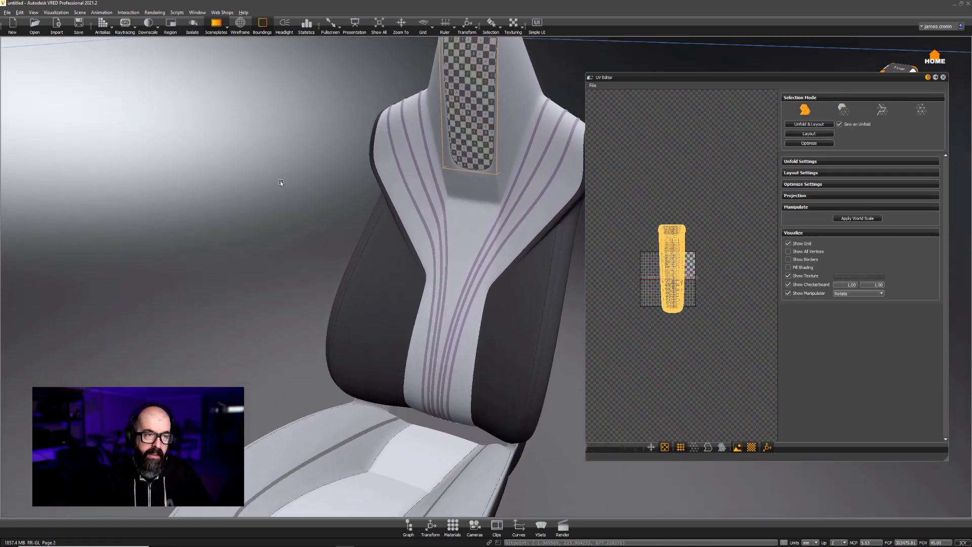
pyautogui.click(286, 185)
pyautogui.scroll(-5, 304, 208)
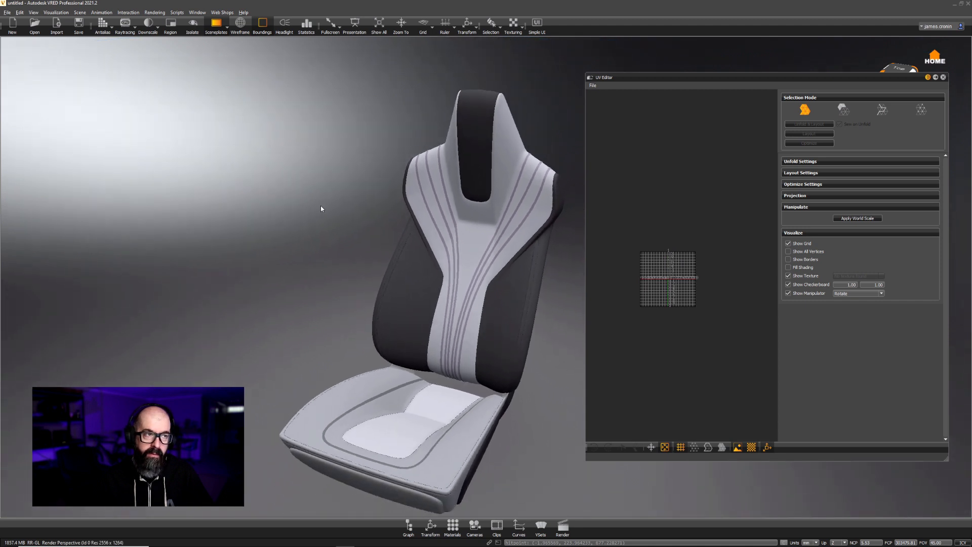
pyautogui.moveTo(321, 209)
pyautogui.mouseDown()
pyautogui.moveTo(397, 218)
pyautogui.moveTo(311, 198)
pyautogui.mouseUp()
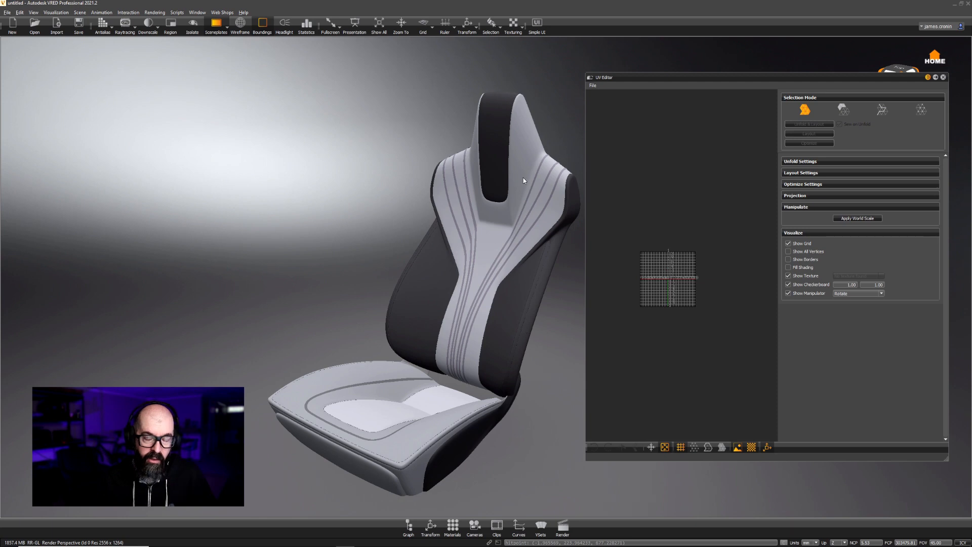
pyautogui.moveTo(508, 250); pyautogui.dragTo(663, 247)
pyautogui.click(943, 77)
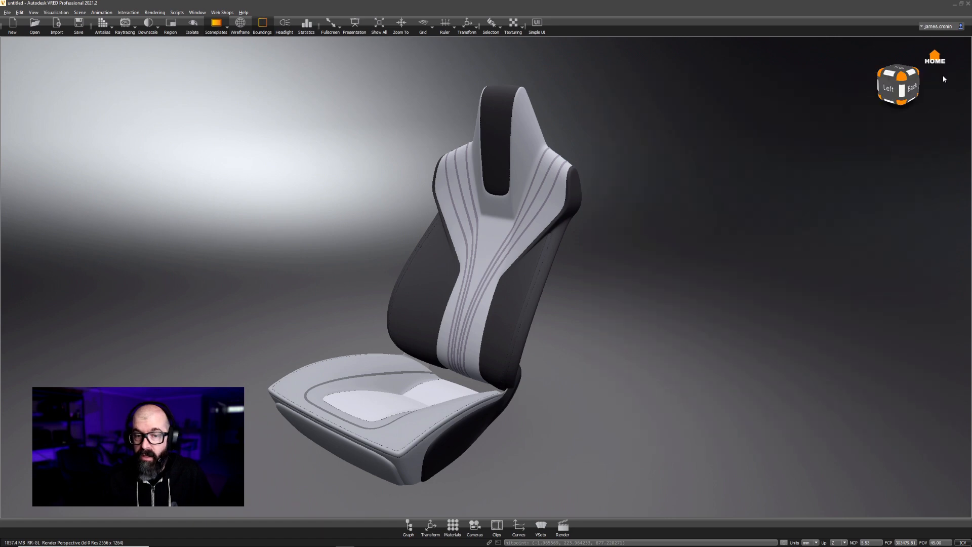
# Step: Switch to the browser, review Substance Share's Thick Cloth, Shirt pattern and Stitches material pages, and return to VRED
pyautogui.hotkey('alt', 'Tab')
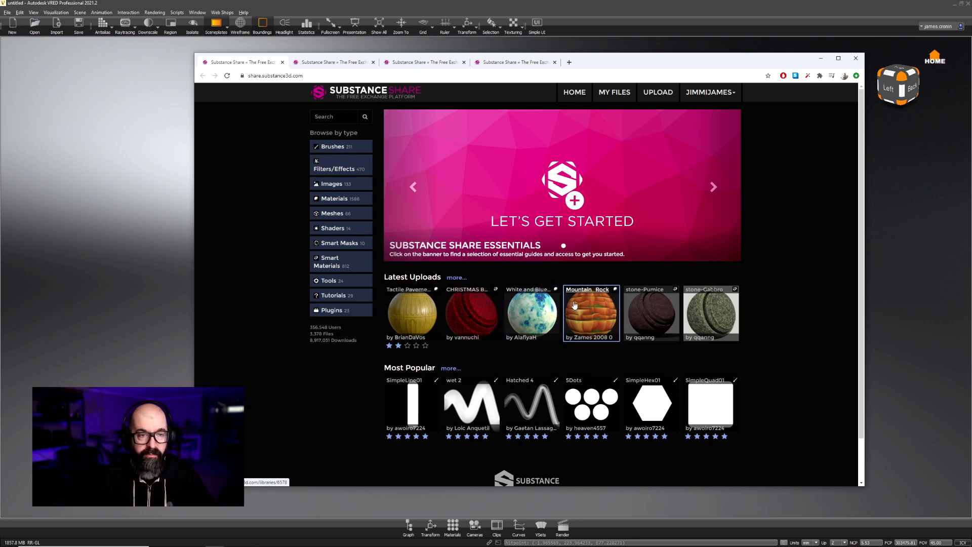
pyautogui.click(348, 63)
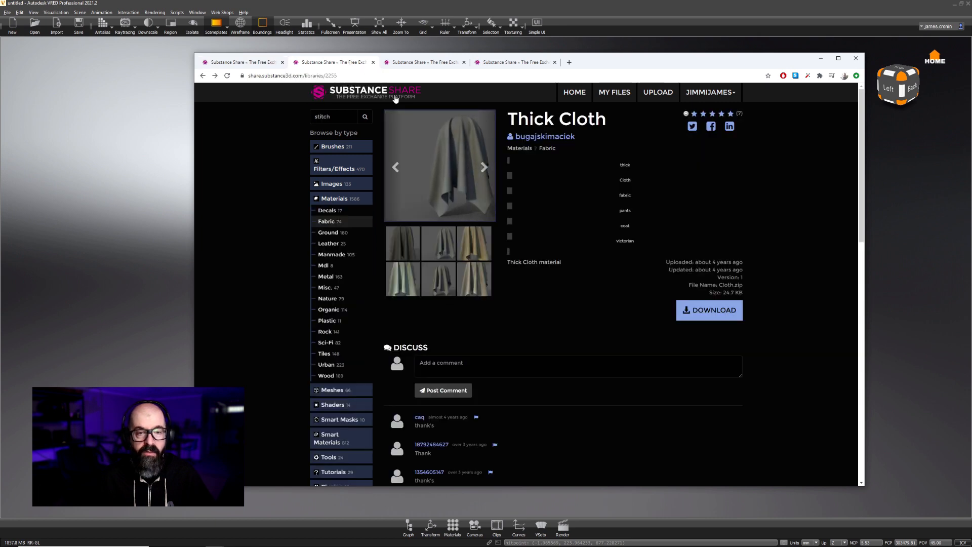
pyautogui.click(426, 64)
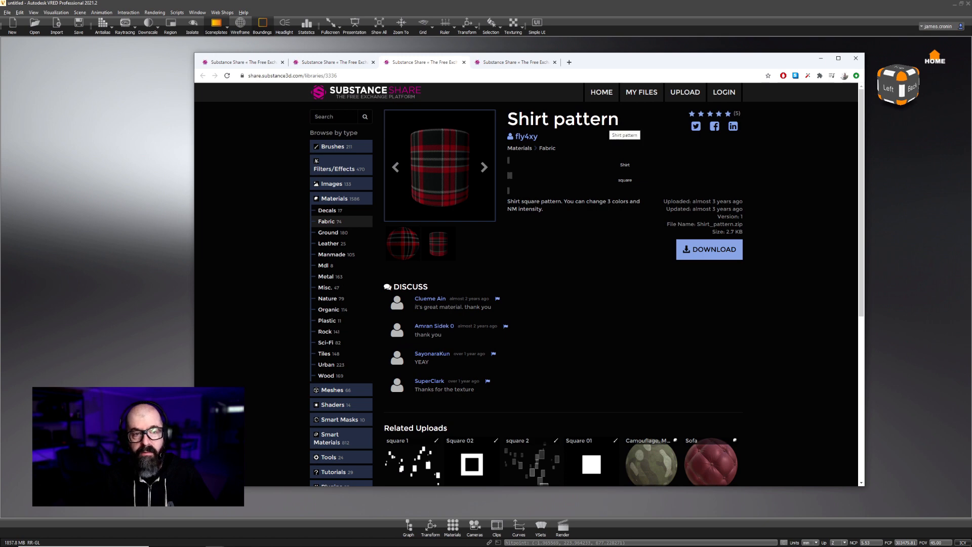
pyautogui.click(504, 65)
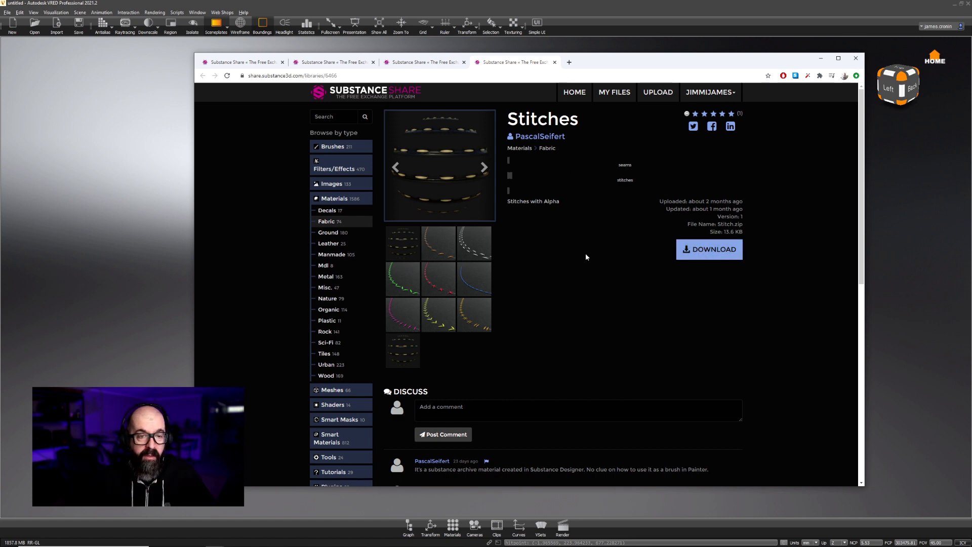
pyautogui.click(588, 40)
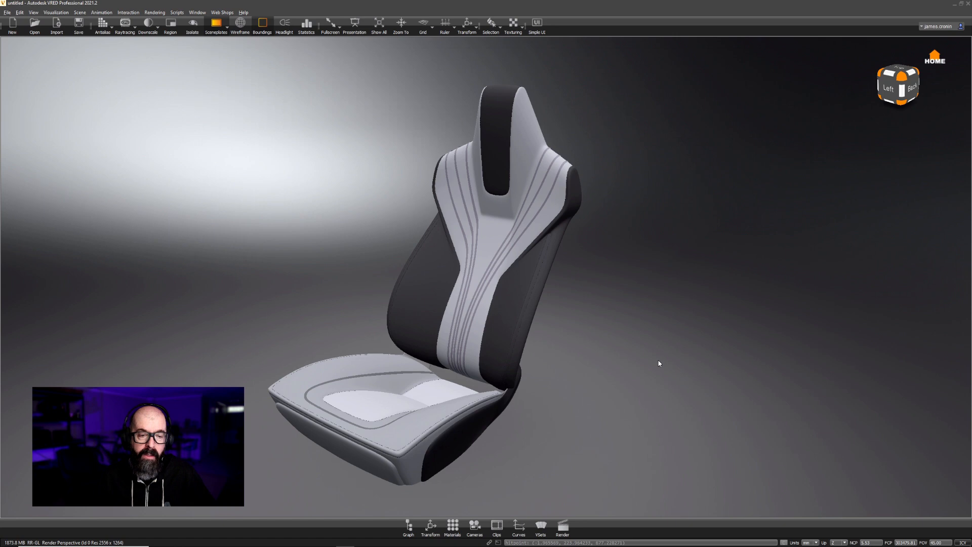
# Step: Open an enlarged Material Editor beside the seat and create a new Substance material
pyautogui.click(452, 527)
pyautogui.moveTo(561, 118); pyautogui.dragTo(747, 78)
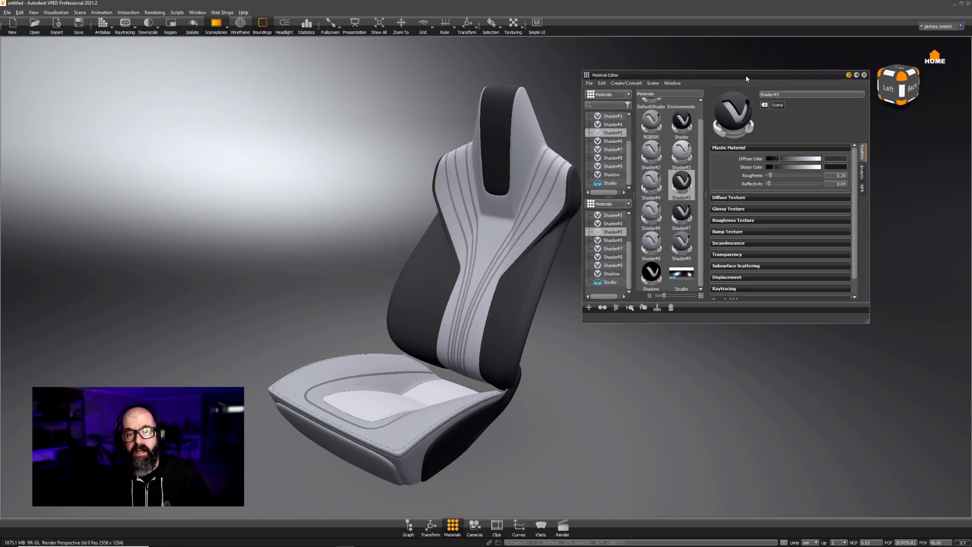
pyautogui.moveTo(916, 394); pyautogui.dragTo(944, 428)
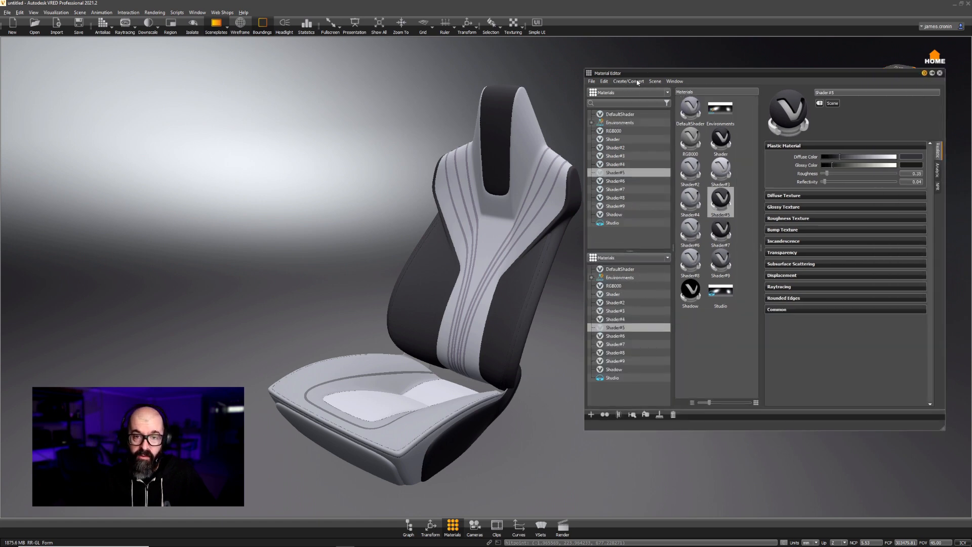
pyautogui.rightClick(720, 327)
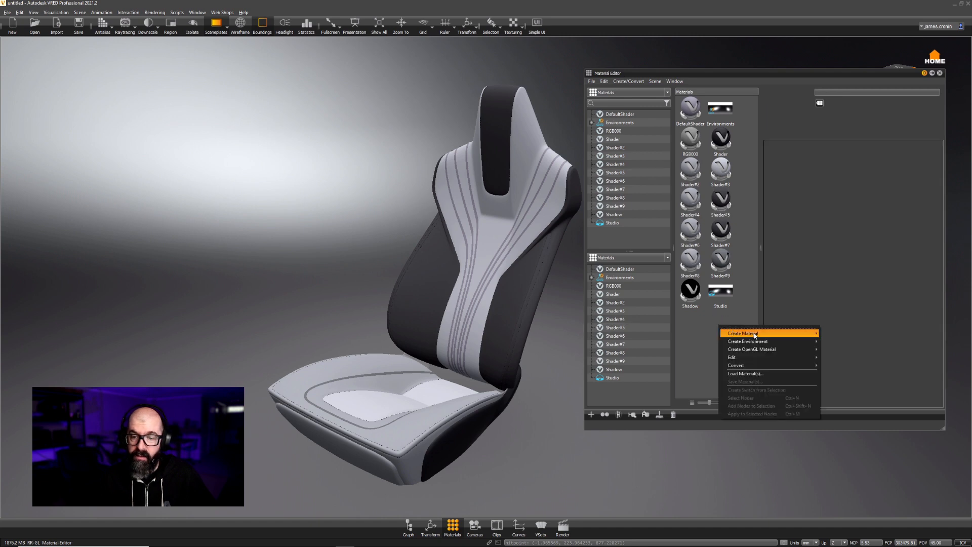
pyautogui.moveTo(758, 335)
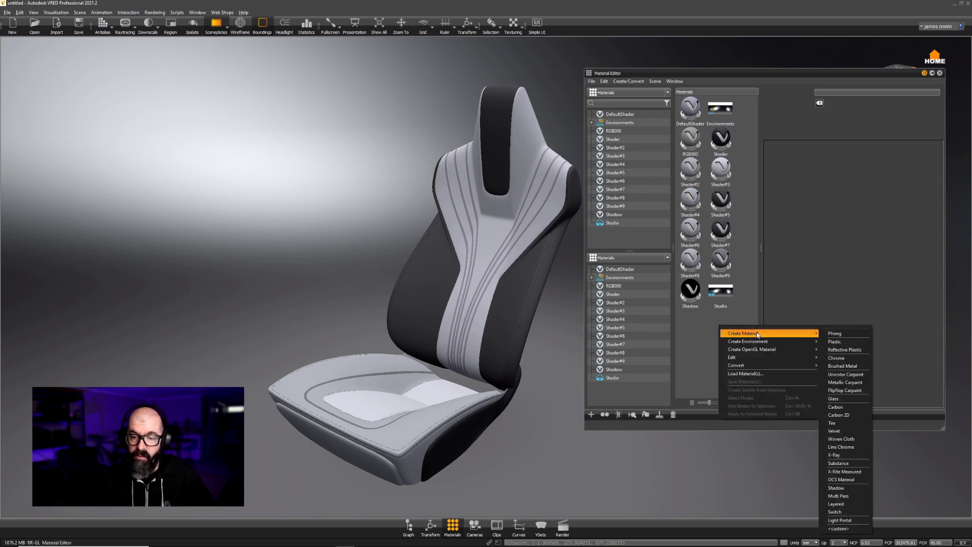
pyautogui.click(855, 464)
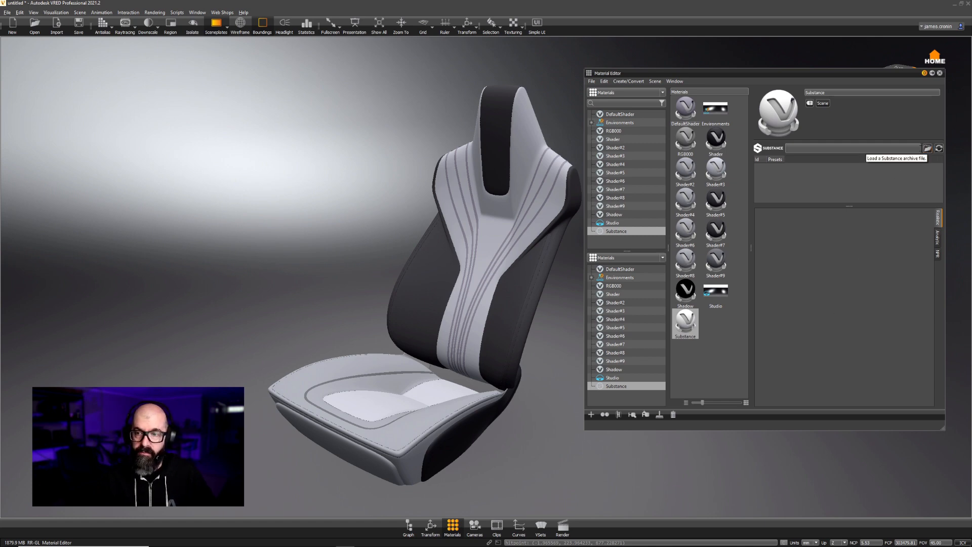
# Step: Load the Substance archive Cloth.sbsar from the SUBSTANCE_SHARE Cloth folder into the new material
pyautogui.click(928, 148)
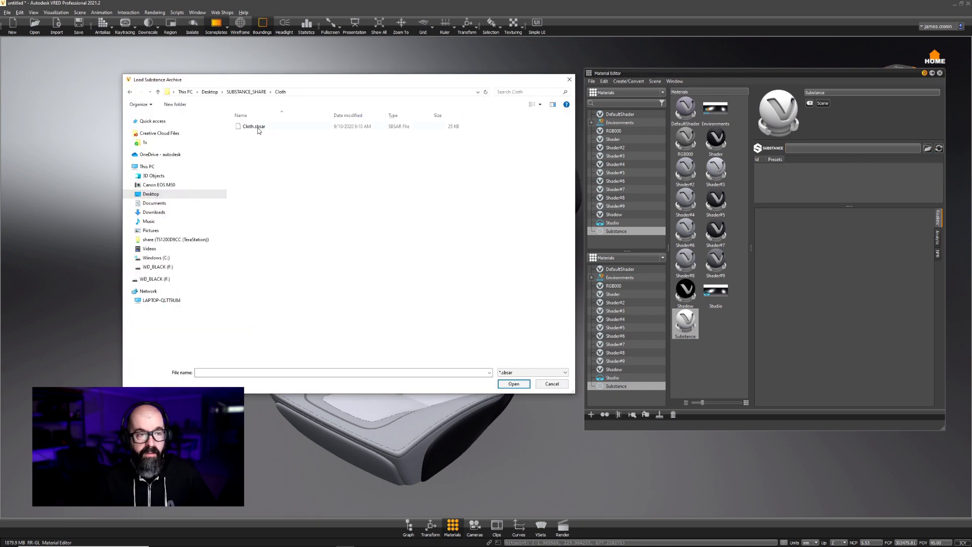
pyautogui.click(256, 126)
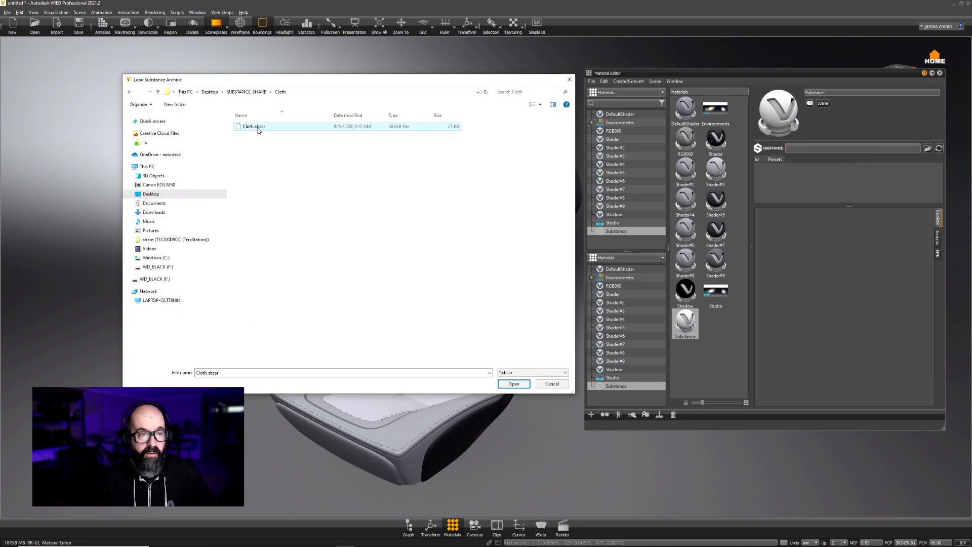
pyautogui.click(521, 385)
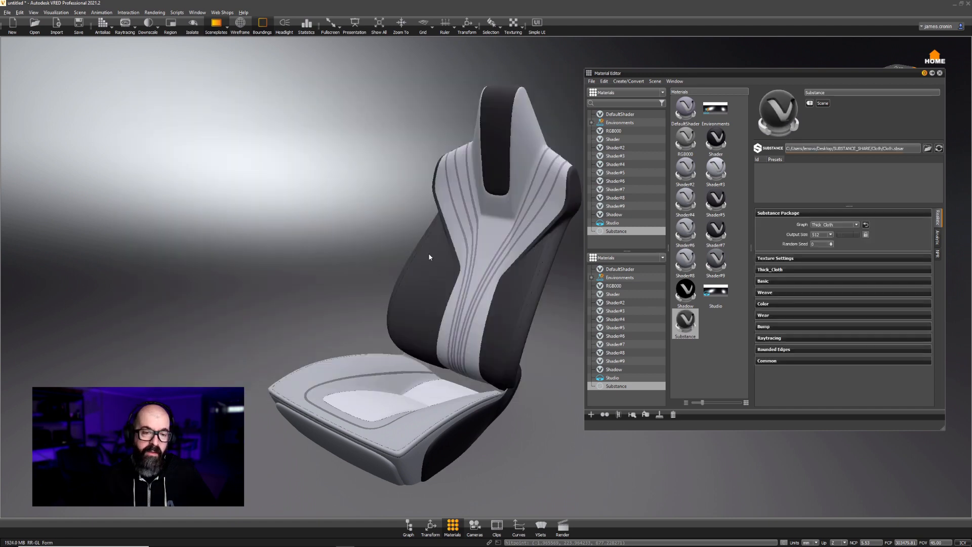
# Step: Apply the Substance cloth material to the headrest's dark centre panel and inspect its weave up close
pyautogui.moveTo(429, 257); pyautogui.dragTo(397, 236)
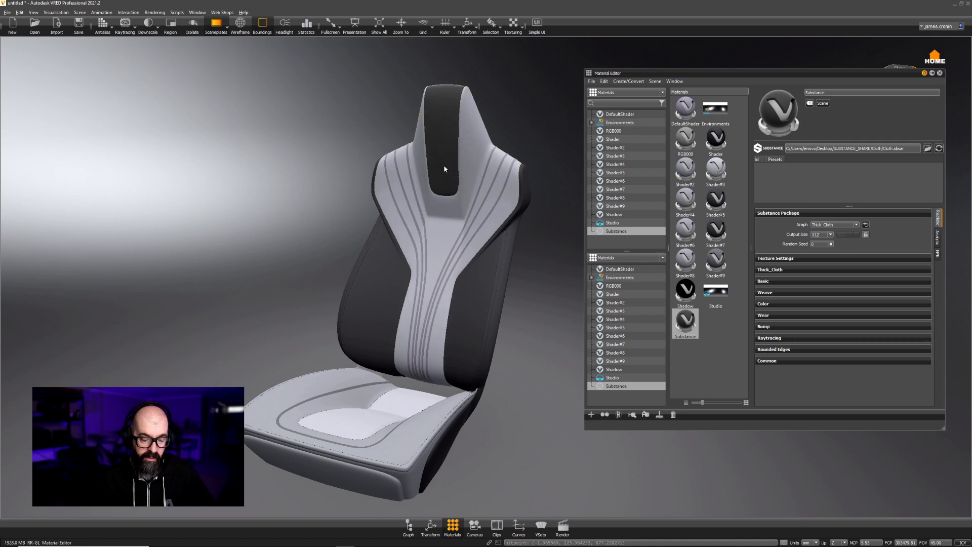
pyautogui.moveTo(444, 170); pyautogui.dragTo(491, 268, button='right')
pyautogui.moveTo(491, 268); pyautogui.dragTo(334, 310, button='middle')
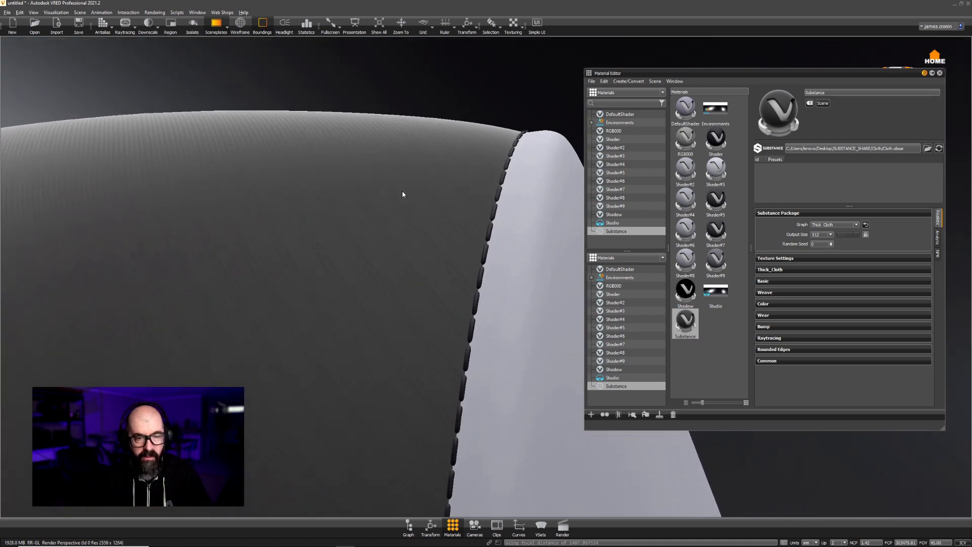
# Step: Set the cloth material's texture mapping type to UV and review its Basic parameters and weave on the headrest
pyautogui.moveTo(403, 194); pyautogui.dragTo(385, 228)
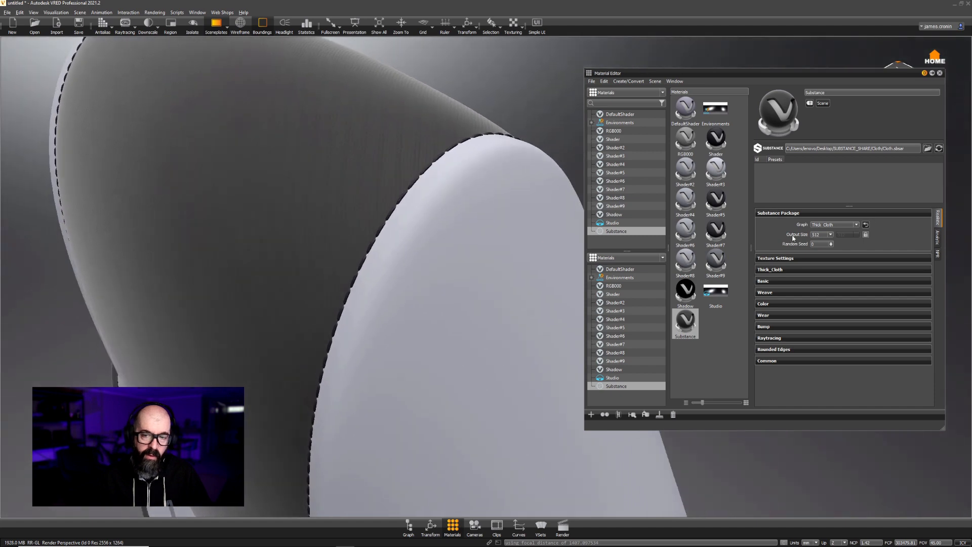
pyautogui.click(794, 258)
pyautogui.click(840, 270)
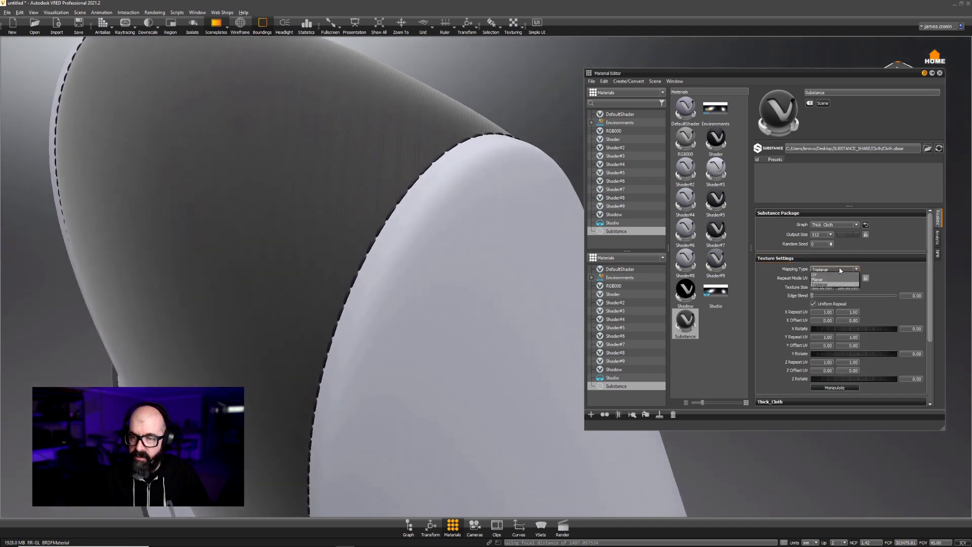
pyautogui.click(836, 274)
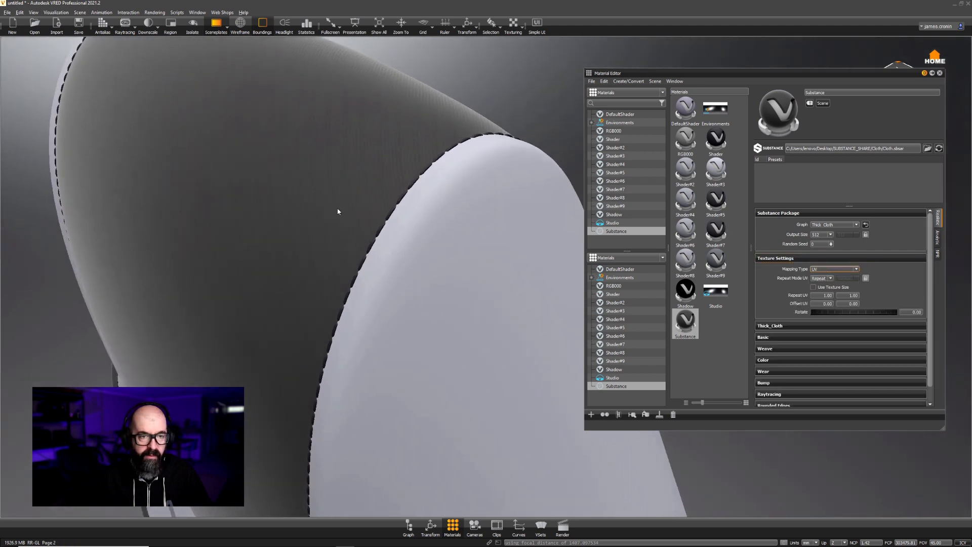
pyautogui.moveTo(338, 211); pyautogui.dragTo(472, 160)
pyautogui.click(783, 258)
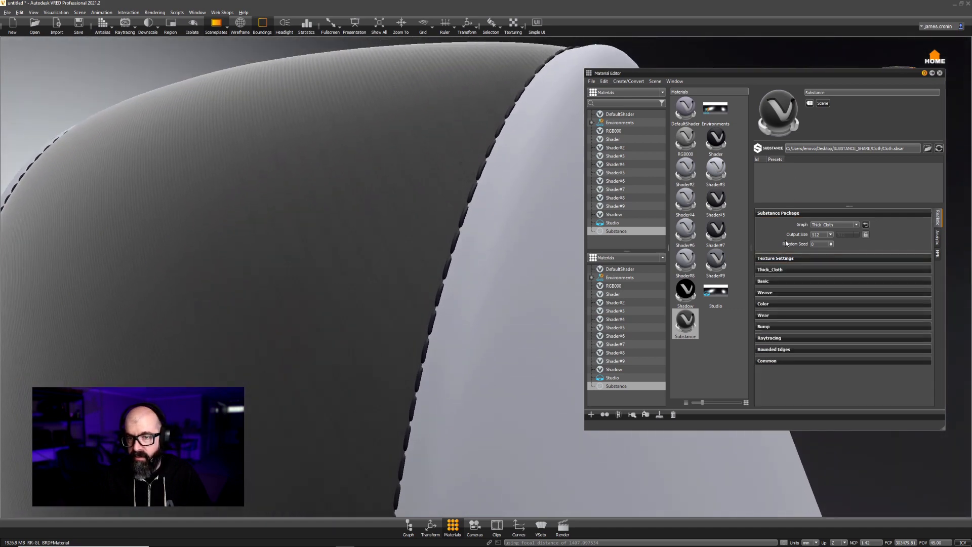
pyautogui.click(782, 270)
pyautogui.click(783, 269)
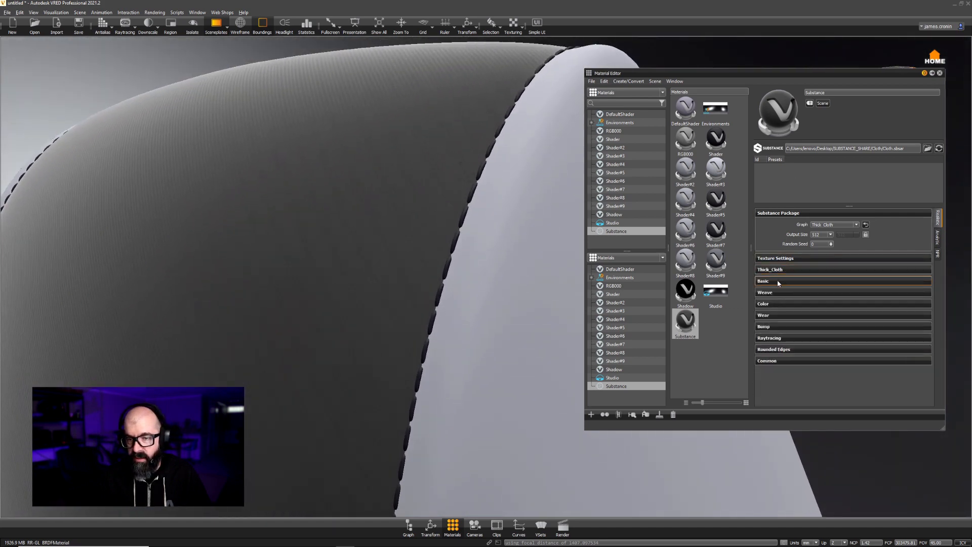
pyautogui.click(777, 281)
pyautogui.moveTo(441, 133); pyautogui.dragTo(462, 266)
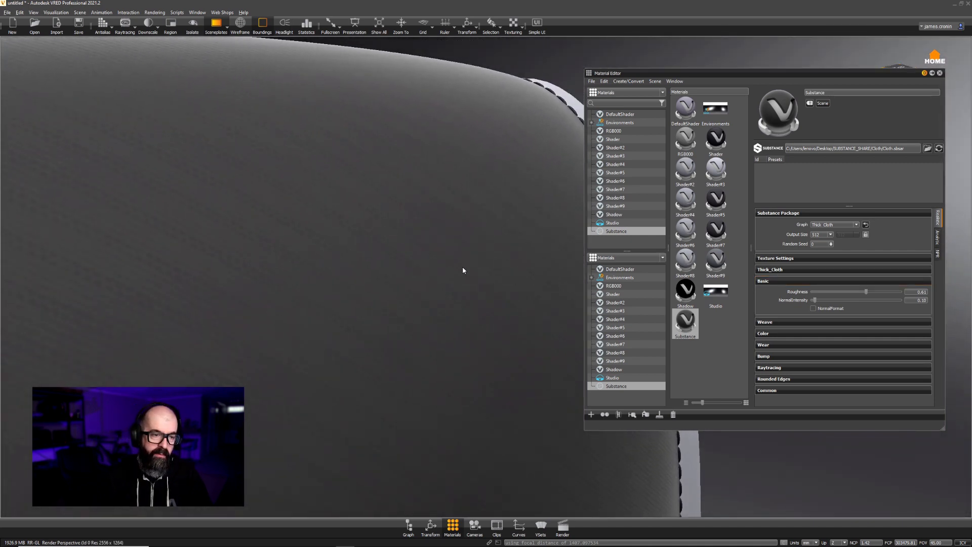
pyautogui.moveTo(477, 276); pyautogui.dragTo(472, 249)
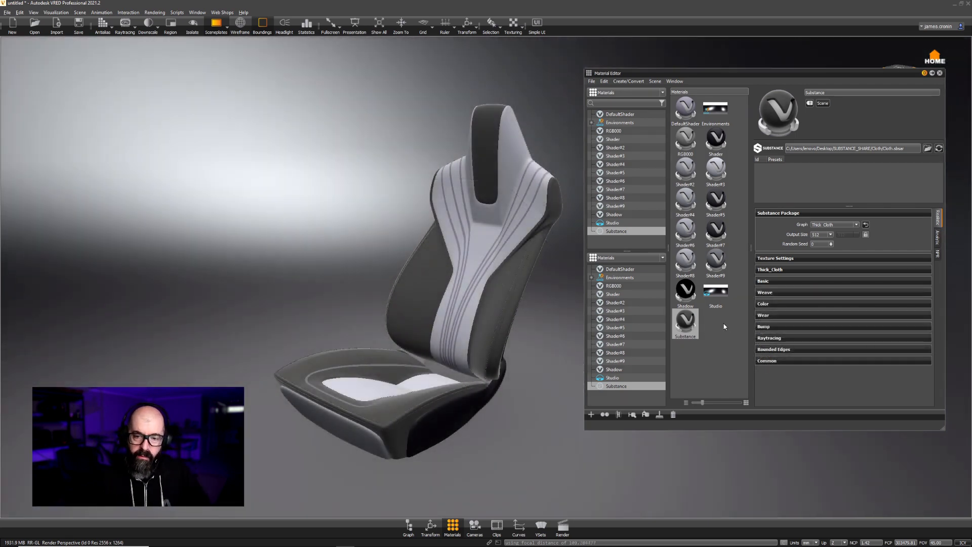
# Step: Create a second Substance material and load Shirt_pattern.sbsar from the SUBSTANCE_SHARE Shirt_pattern folder into it
pyautogui.rightClick(712, 321)
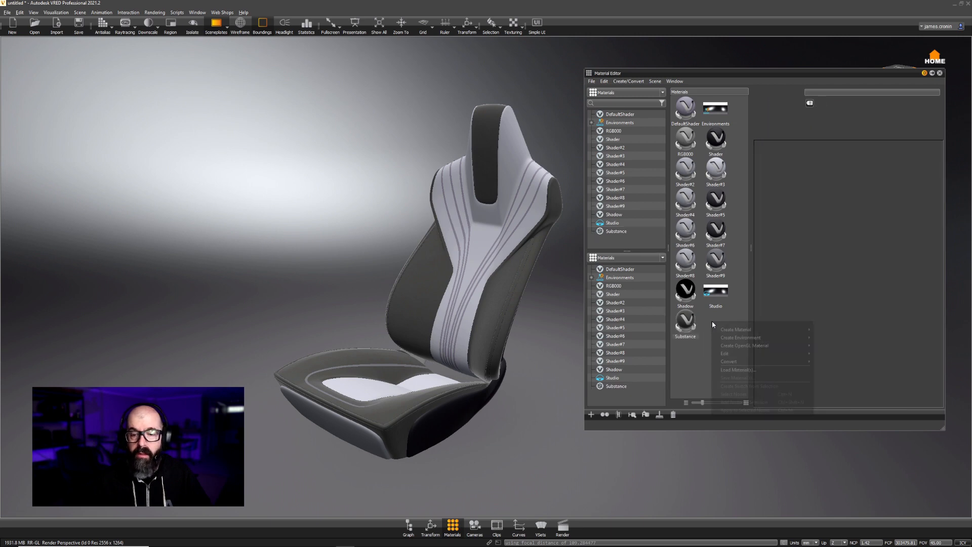
pyautogui.moveTo(760, 330)
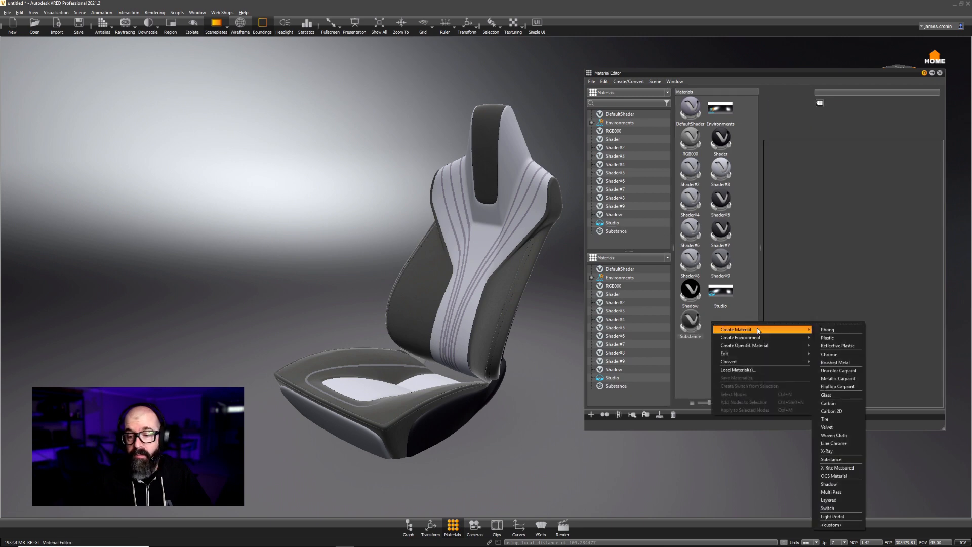
pyautogui.click(831, 460)
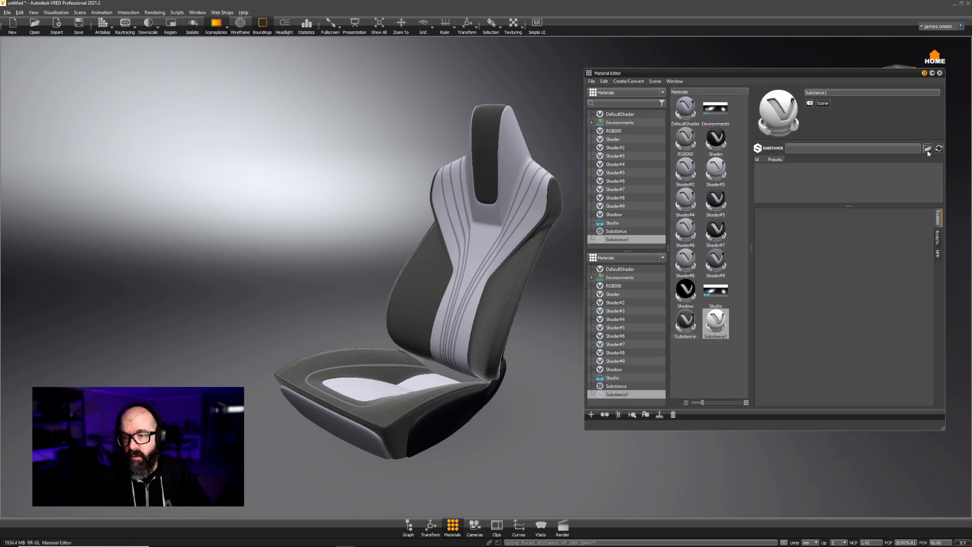
pyautogui.click(928, 149)
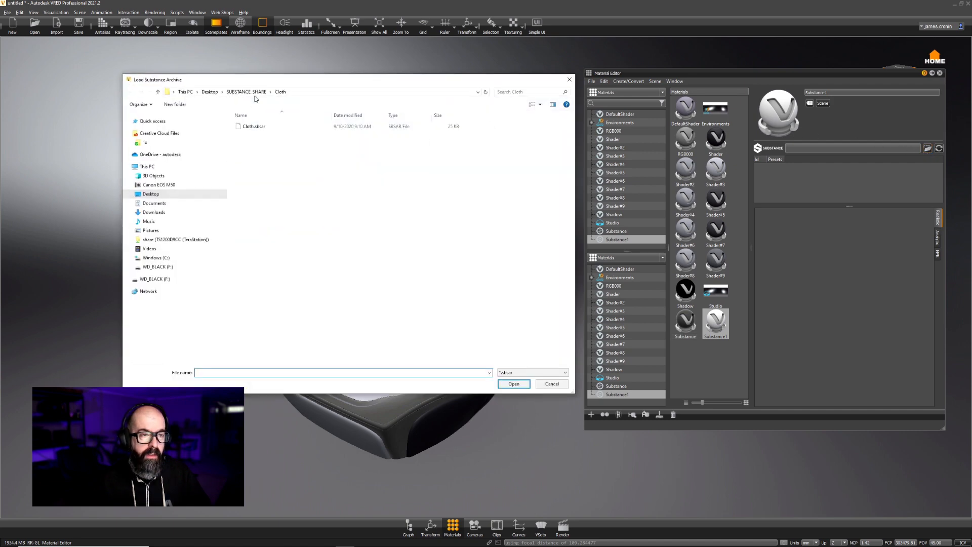
pyautogui.click(247, 92)
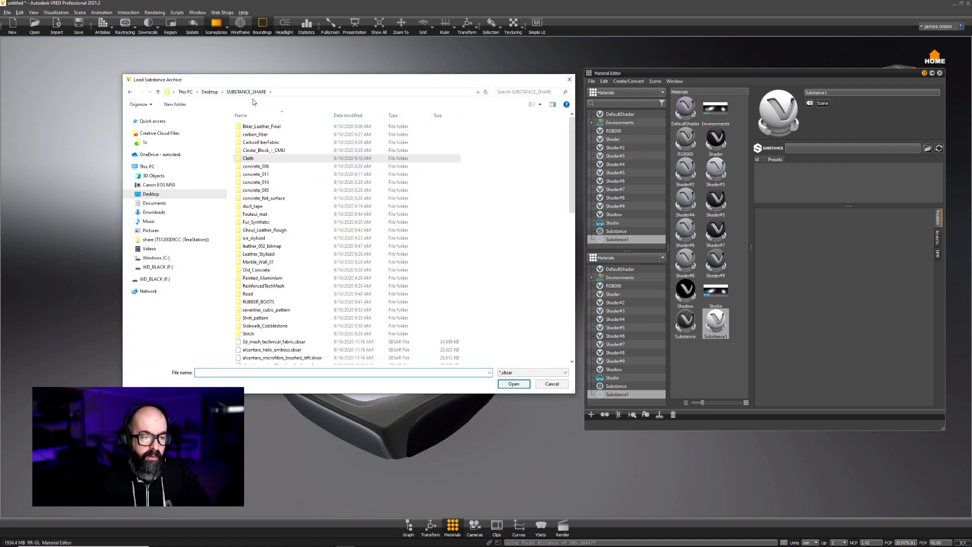
pyautogui.doubleClick(248, 317)
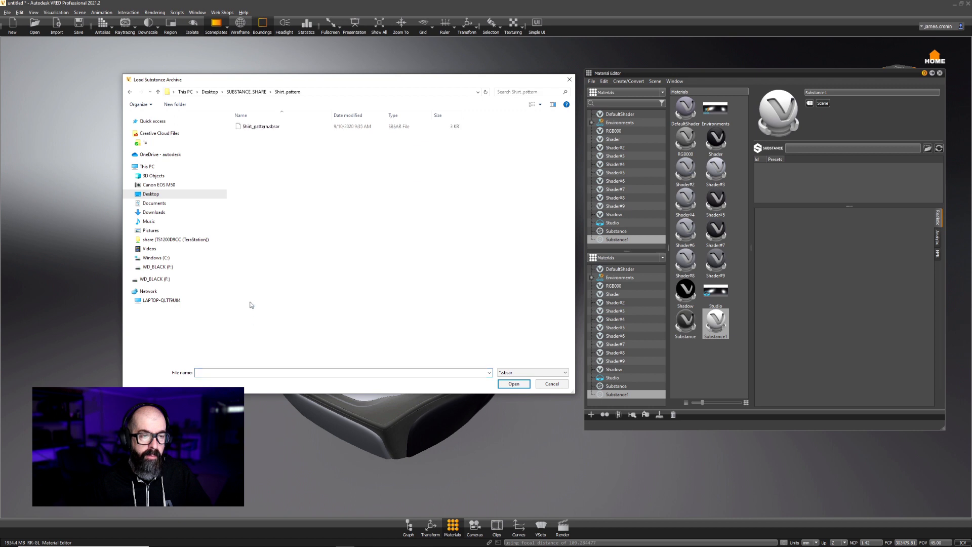
pyautogui.click(253, 127)
pyautogui.click(513, 384)
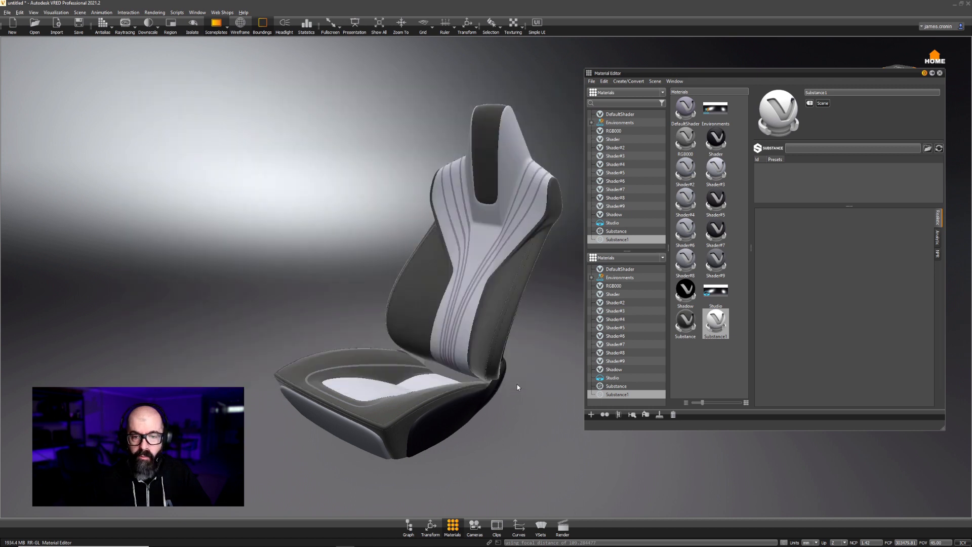
# Step: Set the shirt pattern material's texture mapping type to UV
pyautogui.click(786, 260)
pyautogui.click(831, 267)
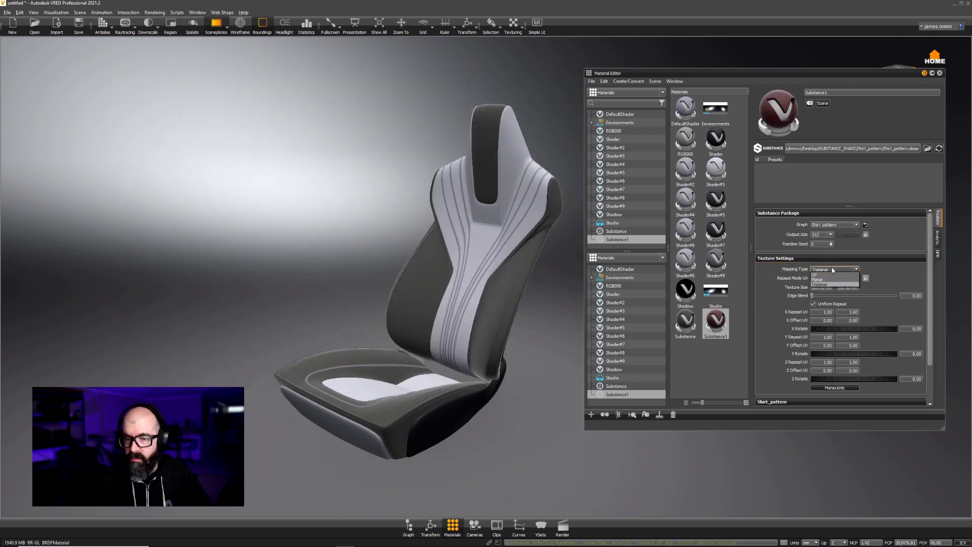
pyautogui.click(830, 275)
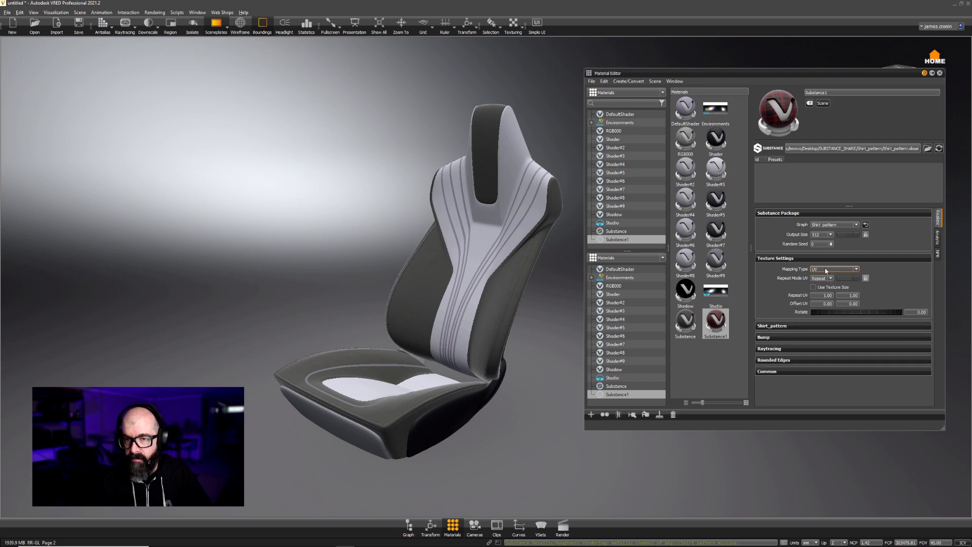
# Step: Apply the shirt pattern material to the light centre panels of the backrest and seat cushion and inspect the plaid up close
pyautogui.moveTo(717, 320); pyautogui.dragTo(483, 228)
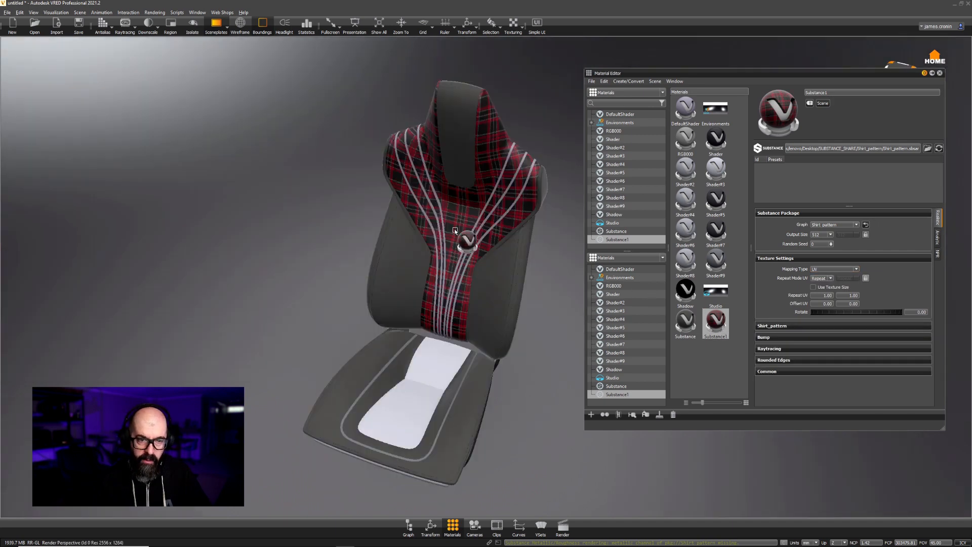
pyautogui.moveTo(455, 231); pyautogui.dragTo(435, 359)
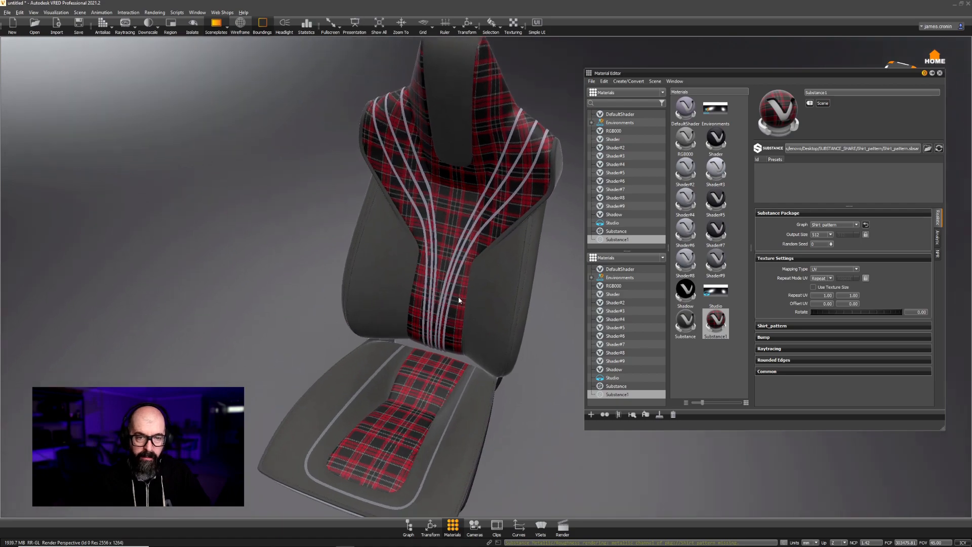
pyautogui.moveTo(459, 297); pyautogui.dragTo(430, 443, button='right')
pyautogui.moveTo(430, 443); pyautogui.dragTo(481, 179)
pyautogui.moveTo(482, 202); pyautogui.dragTo(490, 345, button='middle')
pyautogui.moveTo(490, 345); pyautogui.dragTo(471, 332)
pyautogui.moveTo(471, 333); pyautogui.dragTo(439, 324, button='middle')
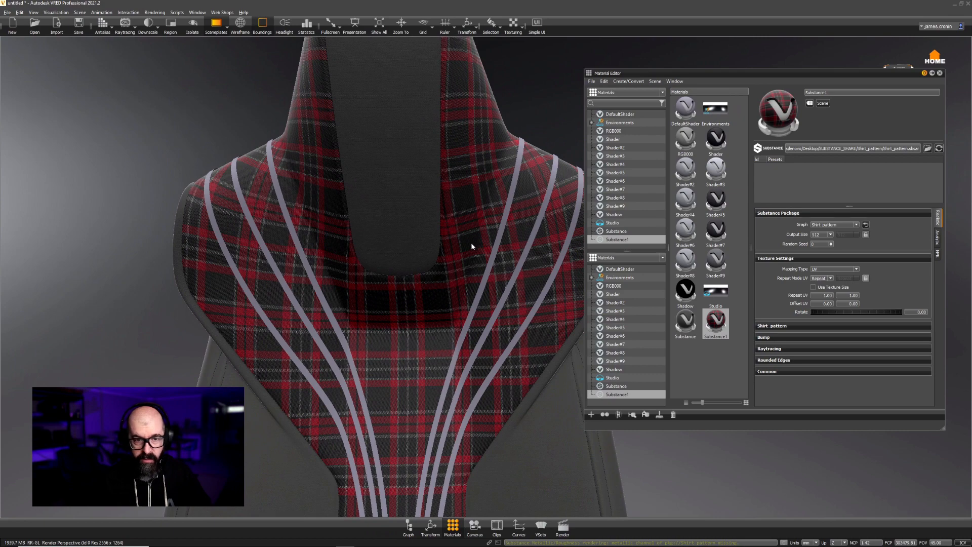
# Step: Save the shirt pattern's original red, white and black colouring as a new preset
pyautogui.rightClick(770, 173)
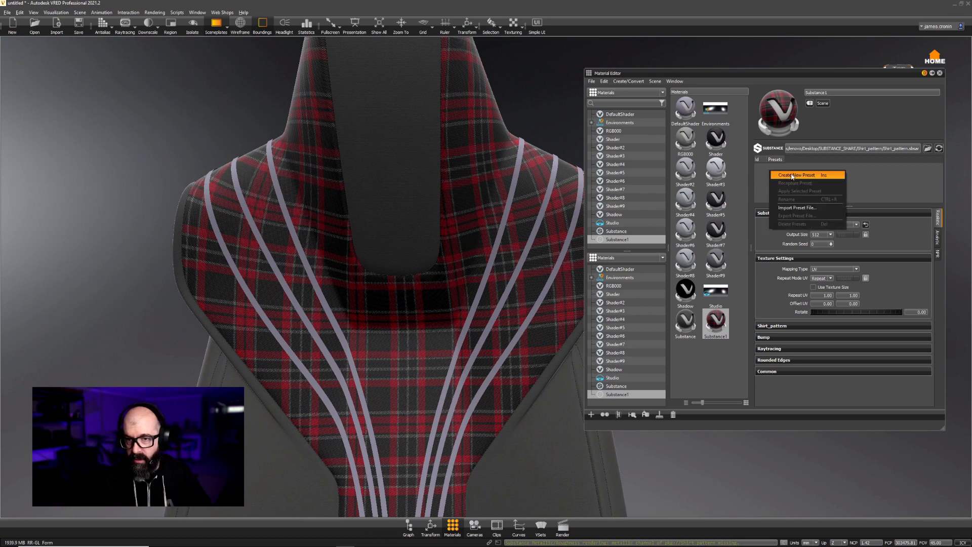
pyautogui.click(793, 176)
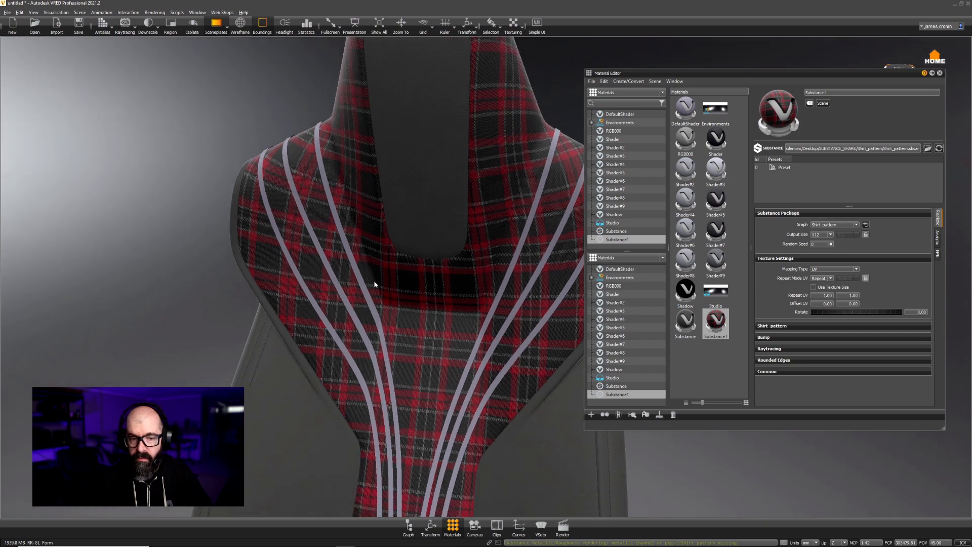
pyautogui.moveTo(374, 281); pyautogui.dragTo(333, 272)
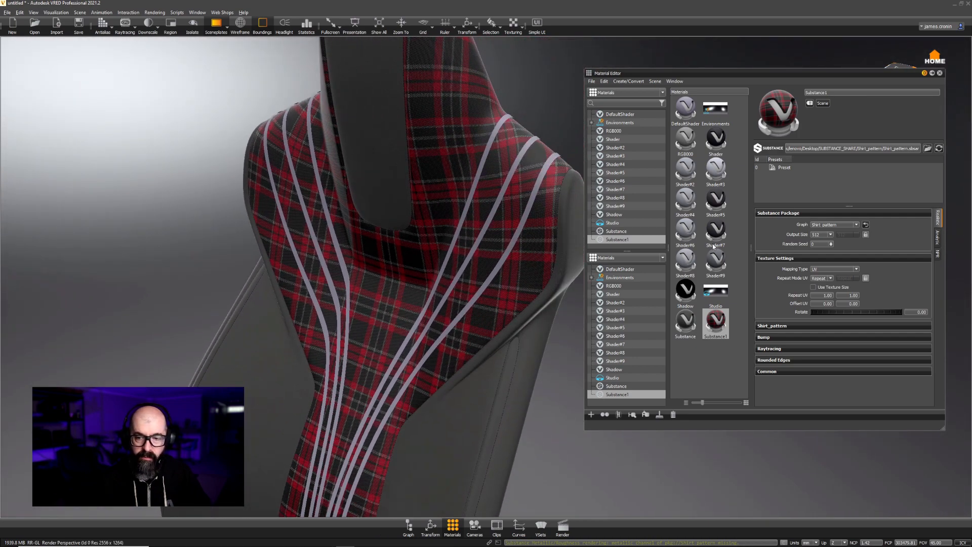
# Step: Set the shirt pattern's First_color to dark red and its Second_color to dark grey
pyautogui.click(775, 258)
pyautogui.click(779, 272)
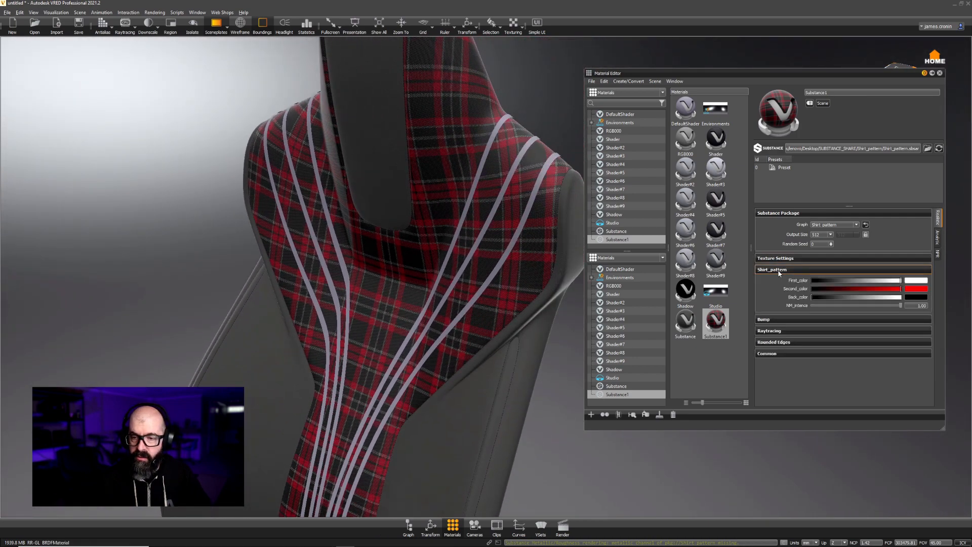
pyautogui.moveTo(914, 292); pyautogui.dragTo(877, 284)
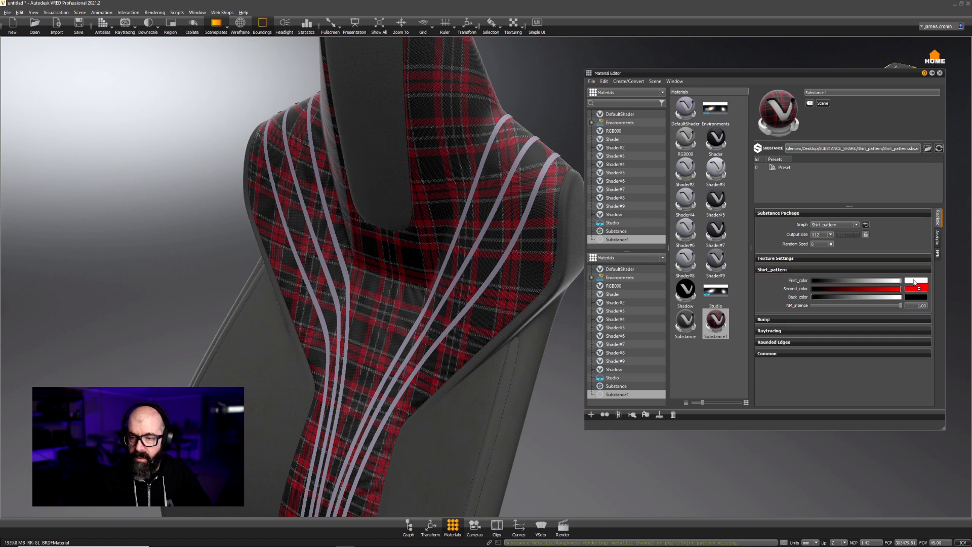
pyautogui.click(880, 284)
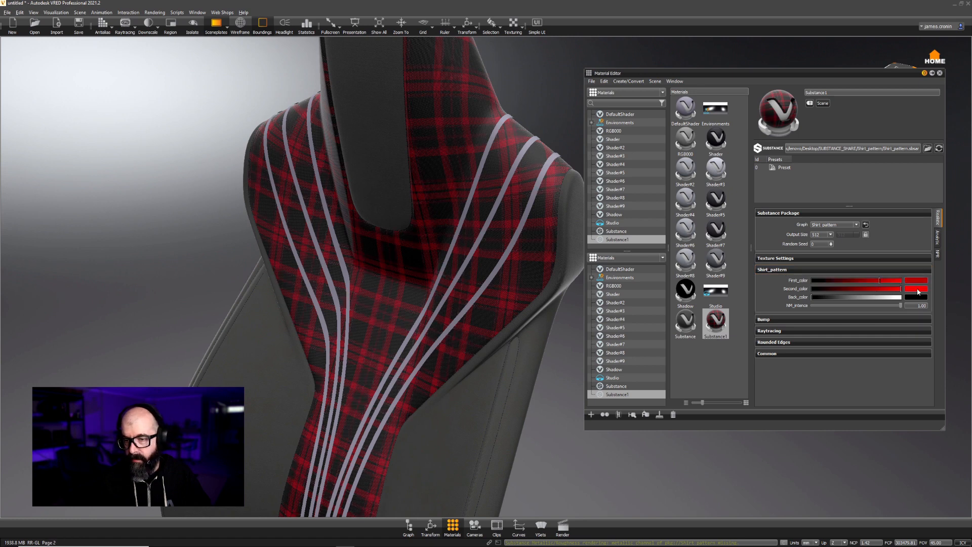
pyautogui.moveTo(918, 291)
pyautogui.mouseDown()
pyautogui.moveTo(822, 290)
pyautogui.moveTo(844, 295)
pyautogui.mouseUp()
pyautogui.moveTo(368, 276); pyautogui.dragTo(541, 259)
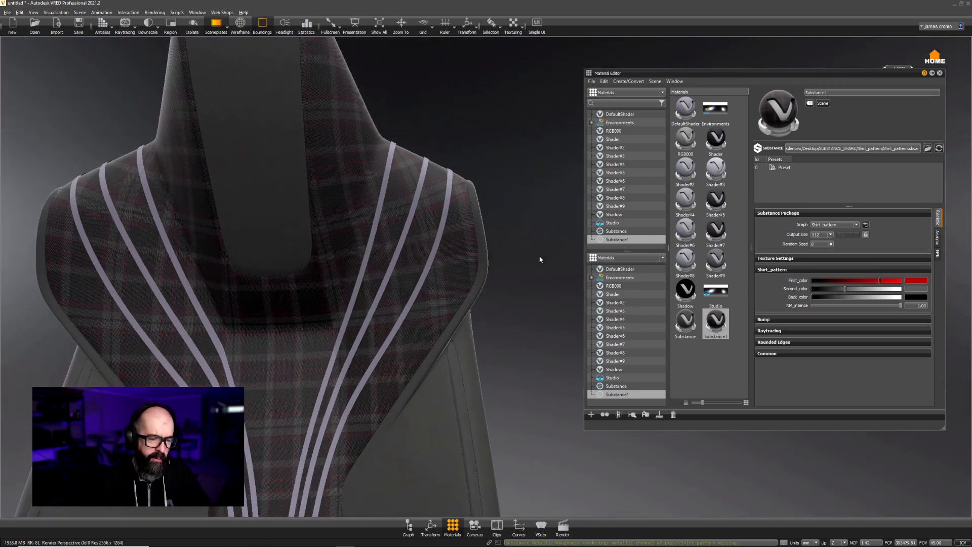
pyautogui.moveTo(300, 295); pyautogui.dragTo(423, 381)
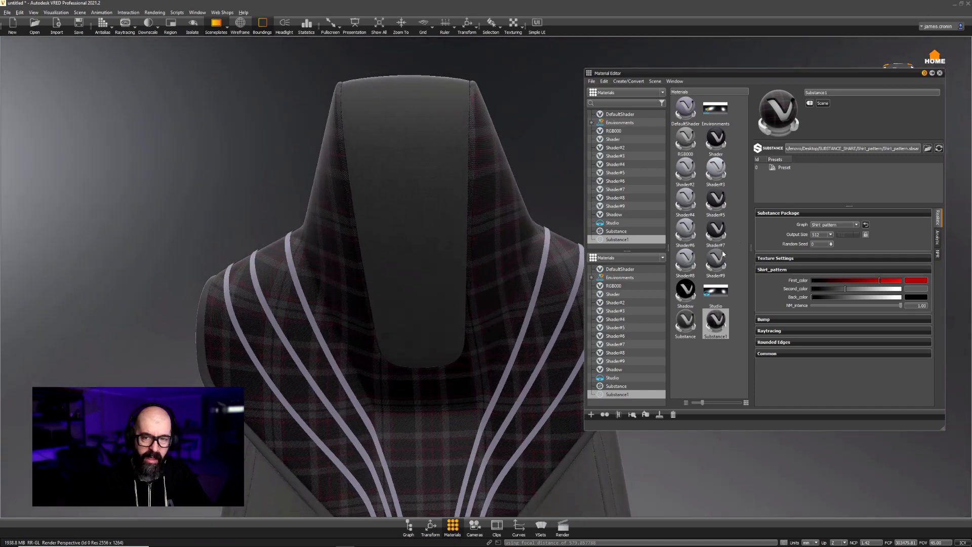
# Step: Save the dark red and grey plaid as a second preset and select that preset
pyautogui.rightClick(787, 185)
pyautogui.click(811, 187)
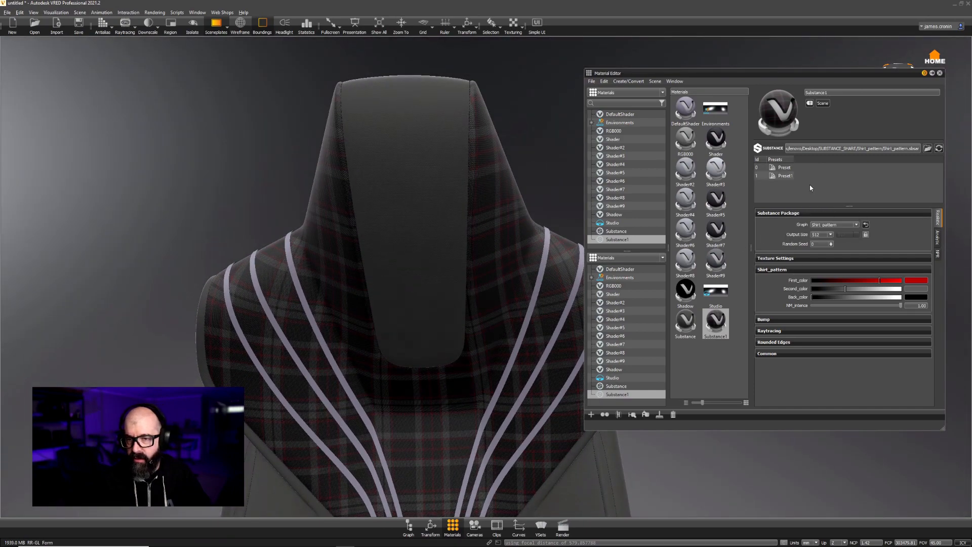
pyautogui.click(785, 175)
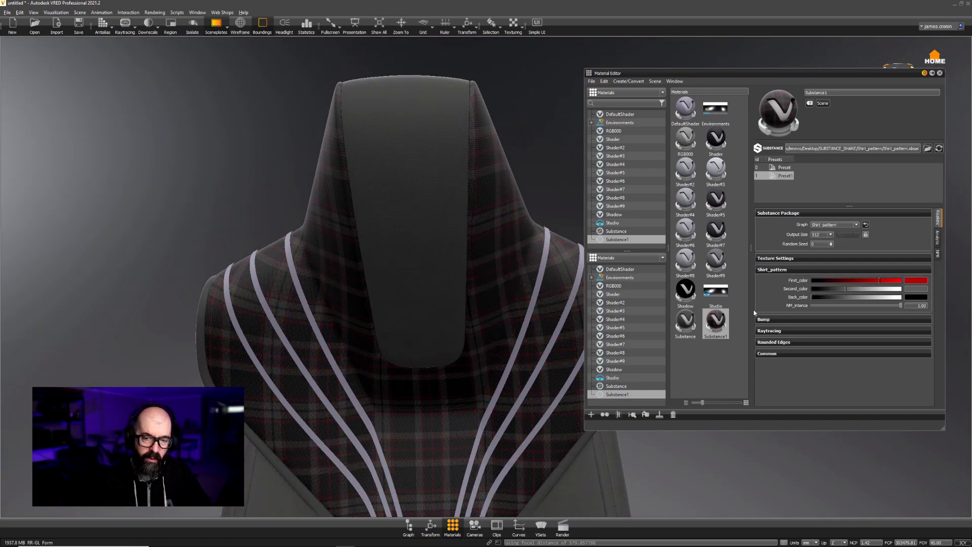
# Step: Set the shirt pattern's First_color to pure blue, with the blue channel at 1.000 and red reduced to almost zero
pyautogui.moveTo(499, 346); pyautogui.dragTo(493, 278)
pyautogui.moveTo(492, 278); pyautogui.dragTo(481, 260, button='middle')
pyautogui.moveTo(481, 260); pyautogui.dragTo(461, 333, button='right')
pyautogui.moveTo(461, 333); pyautogui.dragTo(479, 356)
pyautogui.click(917, 281)
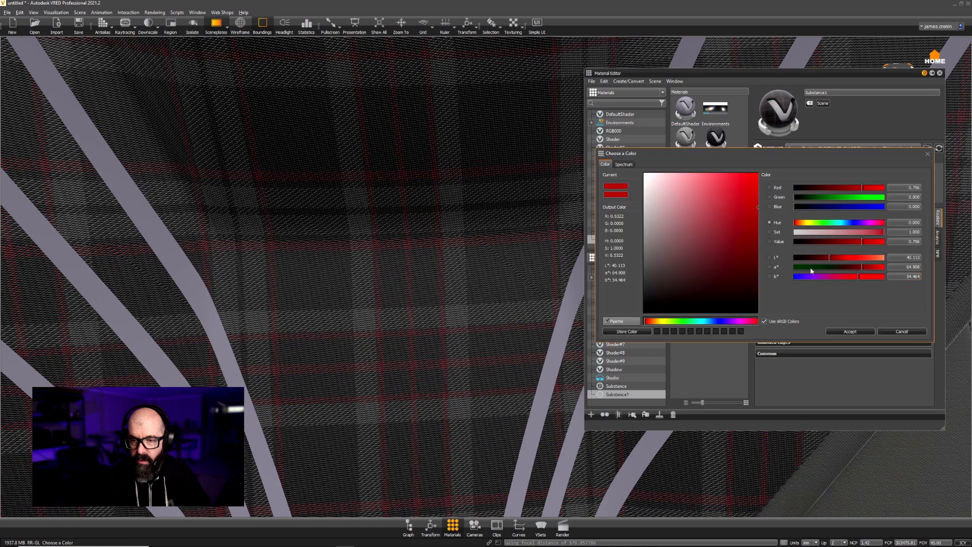
pyautogui.moveTo(858, 208); pyautogui.dragTo(918, 208)
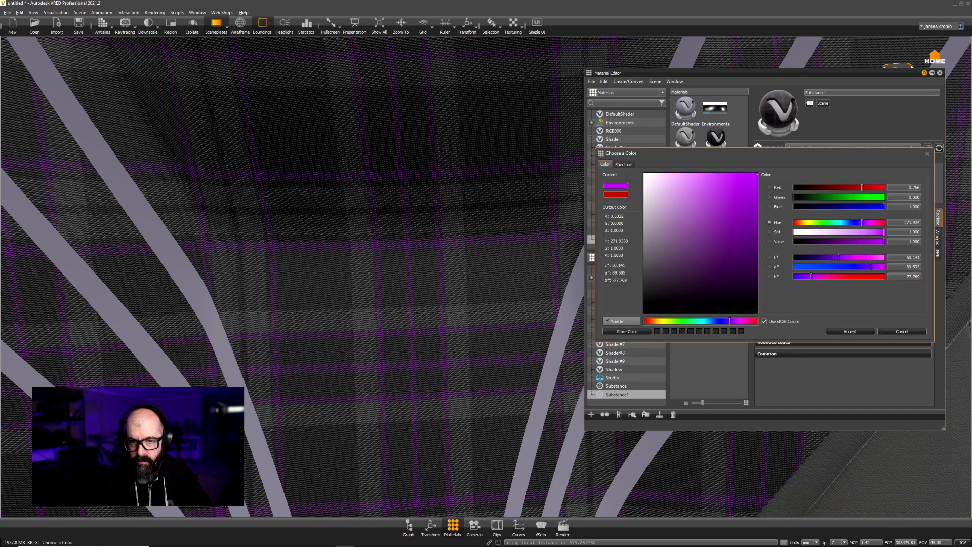
pyautogui.moveTo(866, 190); pyautogui.dragTo(763, 192)
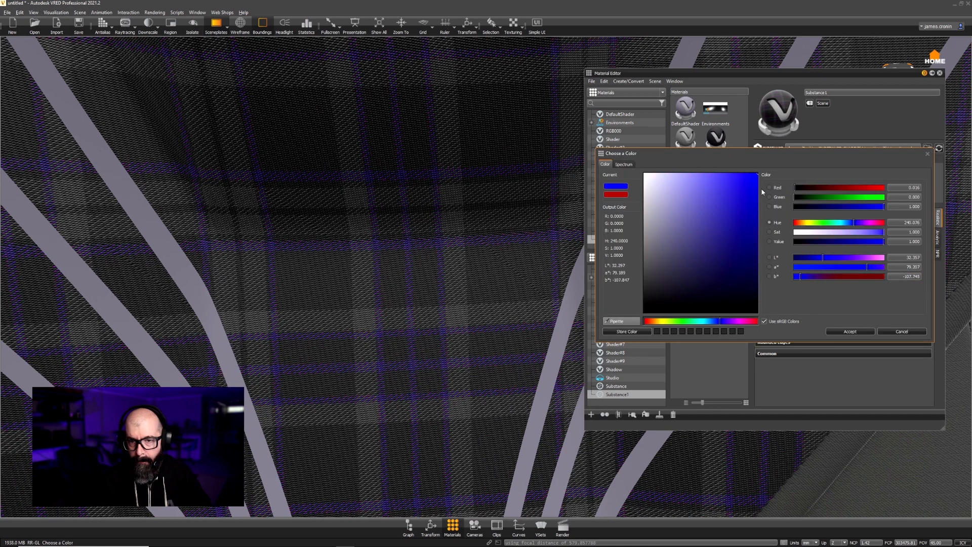
pyautogui.click(853, 331)
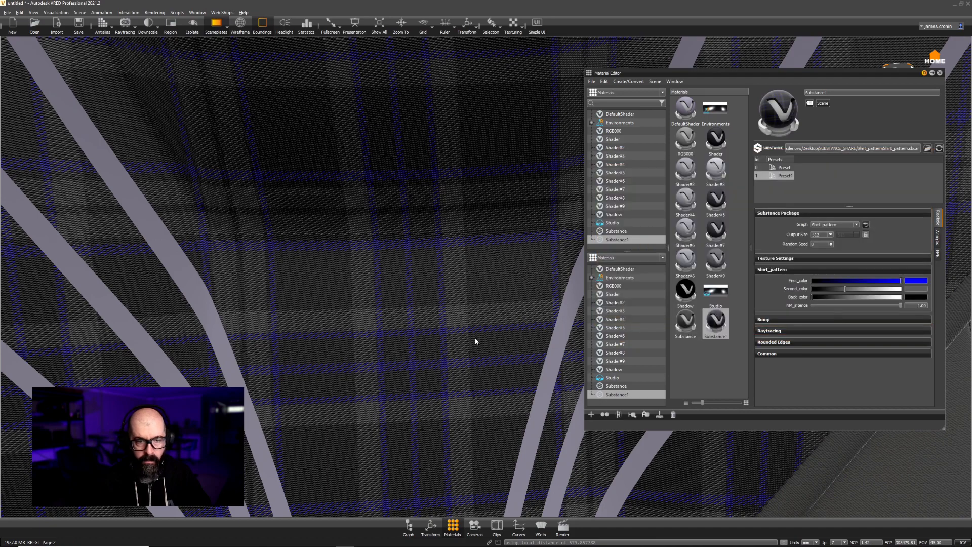
# Step: Save the blue and grey plaid as a third preset of the shirt pattern material
pyautogui.scroll(-5, 475, 314)
pyautogui.scroll(1, 476, 287)
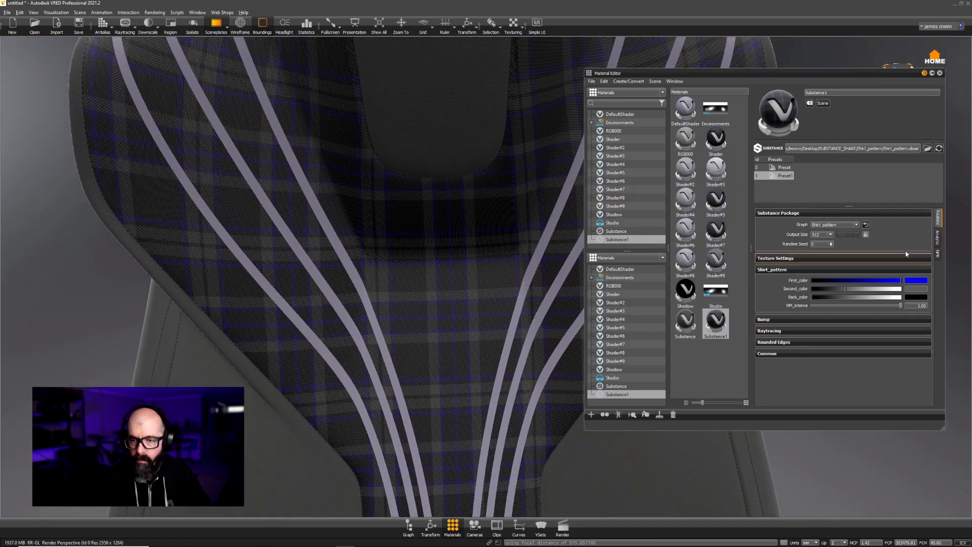
pyautogui.rightClick(776, 187)
pyautogui.click(805, 193)
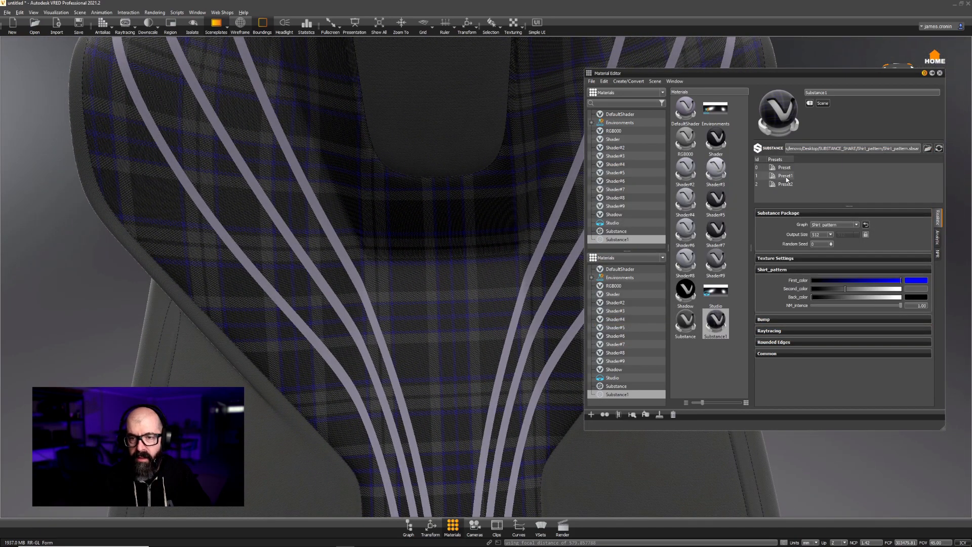
# Step: Compare the shirt pattern's saved presets on the seat and activate the dark red plaid preset, Preset1
pyautogui.click(785, 176)
pyautogui.click(786, 182)
pyautogui.click(785, 168)
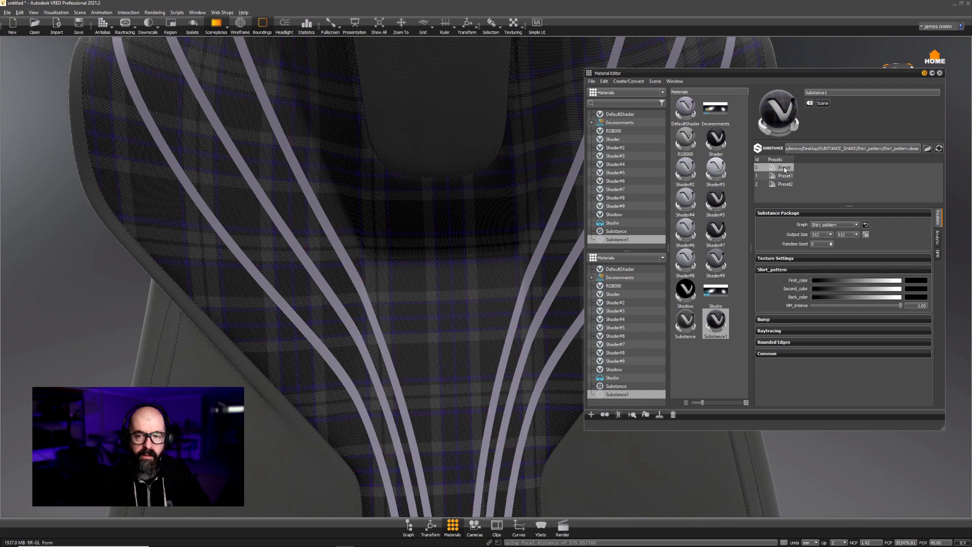
pyautogui.click(786, 175)
# Step: Try Triplanar mapping for the shirt pattern on the seat and return its mapping type to UV
pyautogui.moveTo(444, 214); pyautogui.dragTo(399, 272)
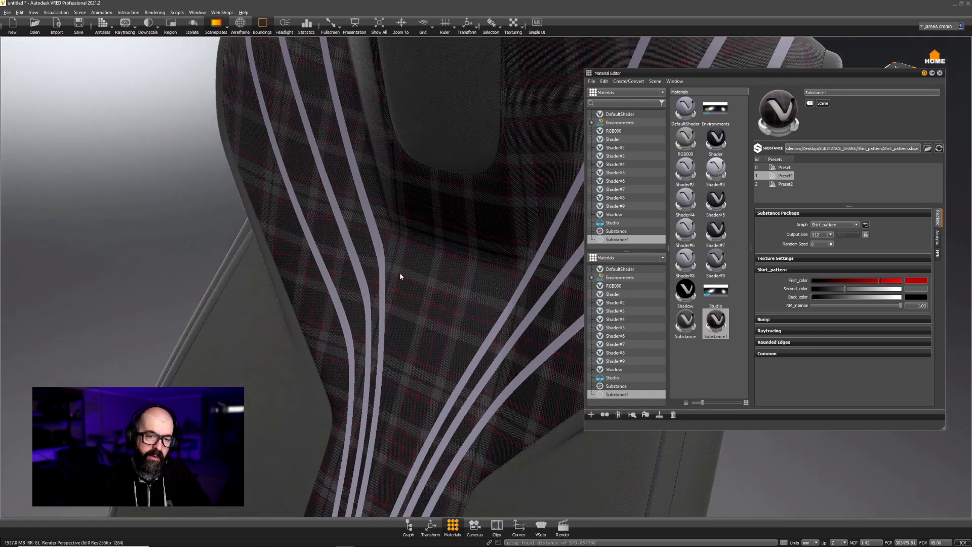
pyautogui.moveTo(399, 275); pyautogui.dragTo(351, 174, button='right')
pyautogui.moveTo(414, 258); pyautogui.dragTo(411, 196, button='middle')
pyautogui.moveTo(411, 197); pyautogui.dragTo(119, 353)
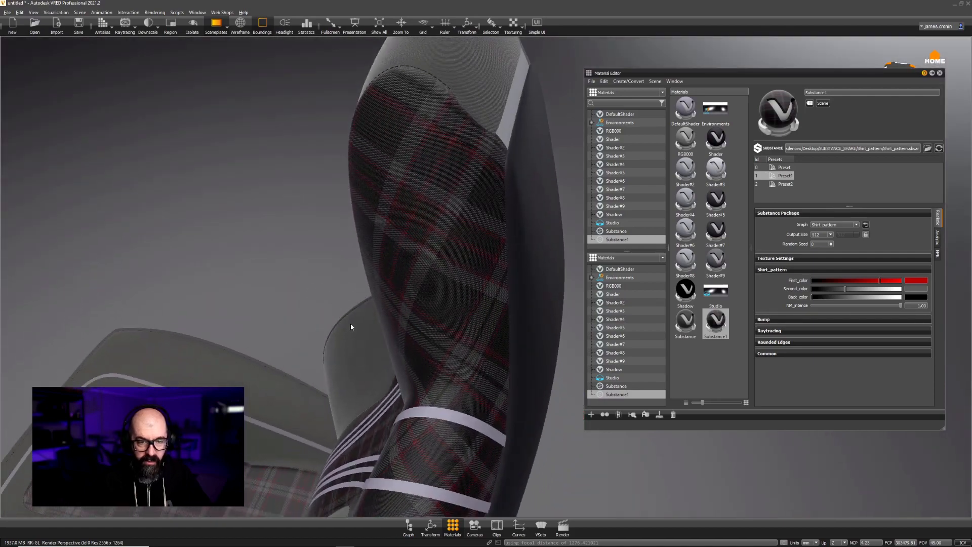
pyautogui.moveTo(138, 244); pyautogui.dragTo(557, 229)
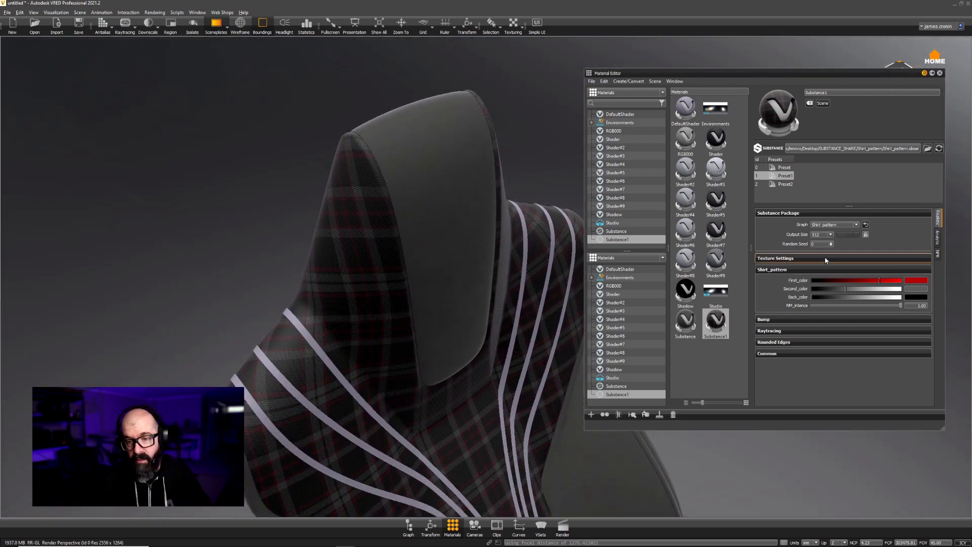
pyautogui.click(810, 258)
pyautogui.click(835, 269)
pyautogui.click(828, 285)
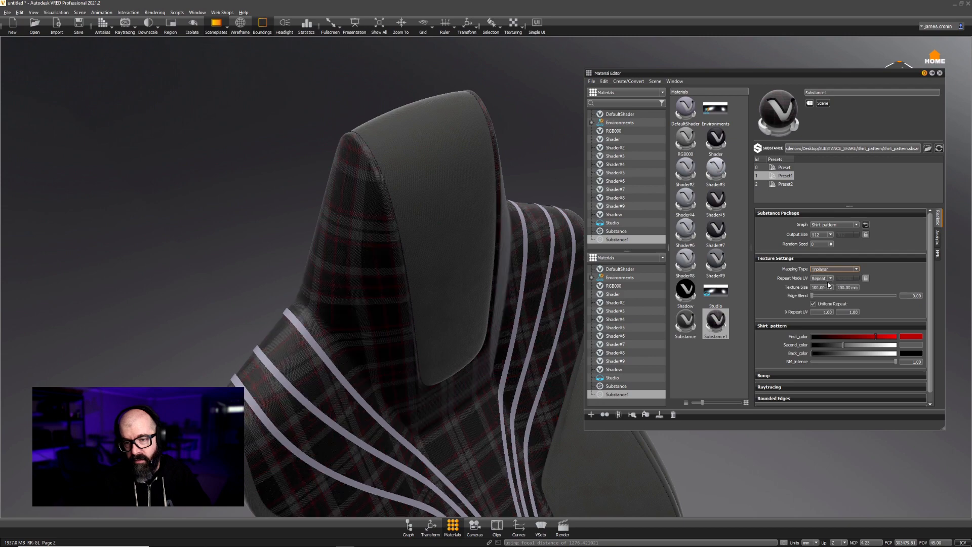
pyautogui.moveTo(333, 285); pyautogui.dragTo(248, 164)
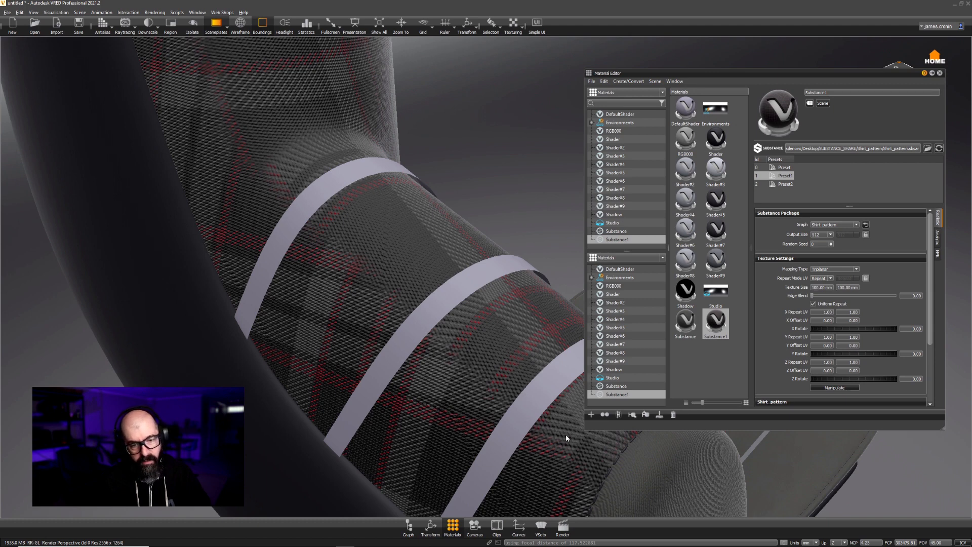
pyautogui.click(836, 270)
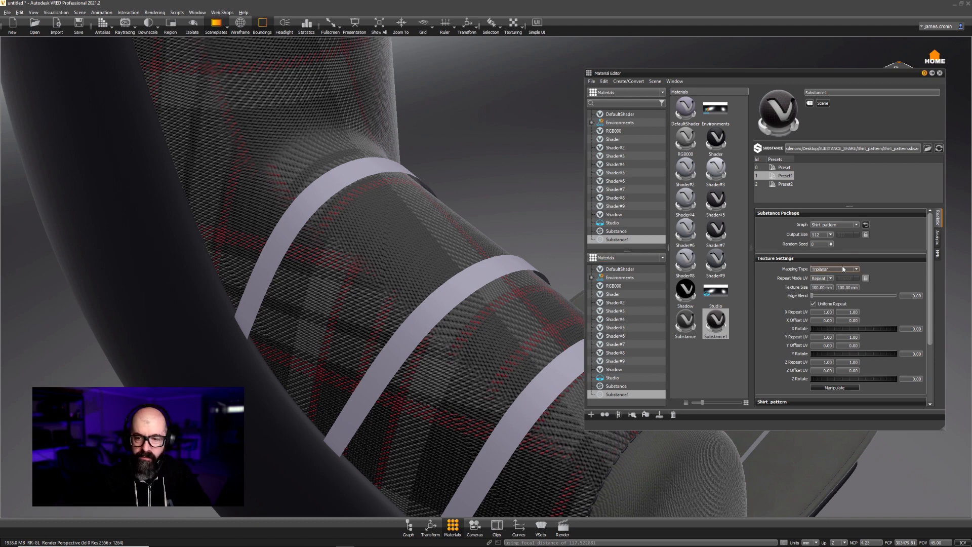
pyautogui.click(830, 275)
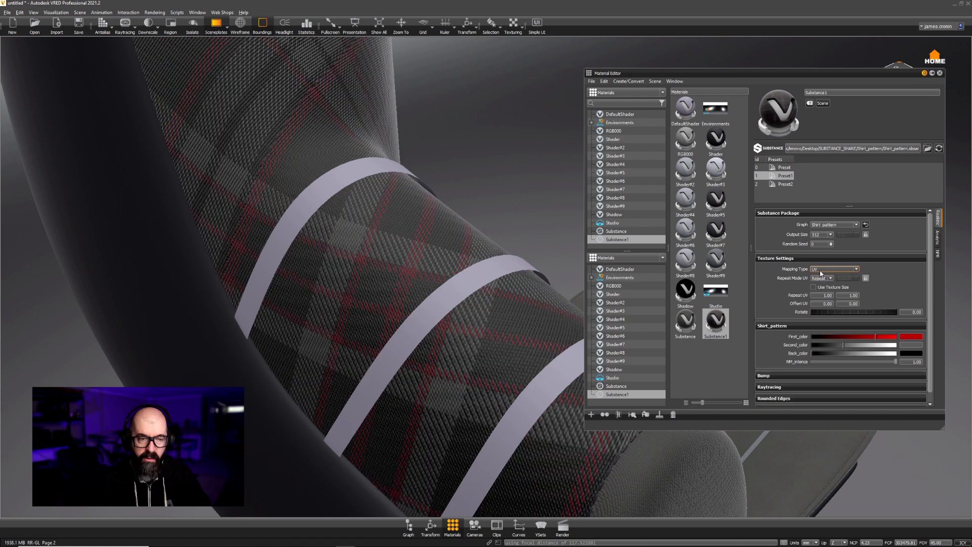
# Step: Open the UV Editor in object selection mode and select the inner light stripe on the seat's backrest
pyautogui.moveTo(350, 284); pyautogui.dragTo(451, 304)
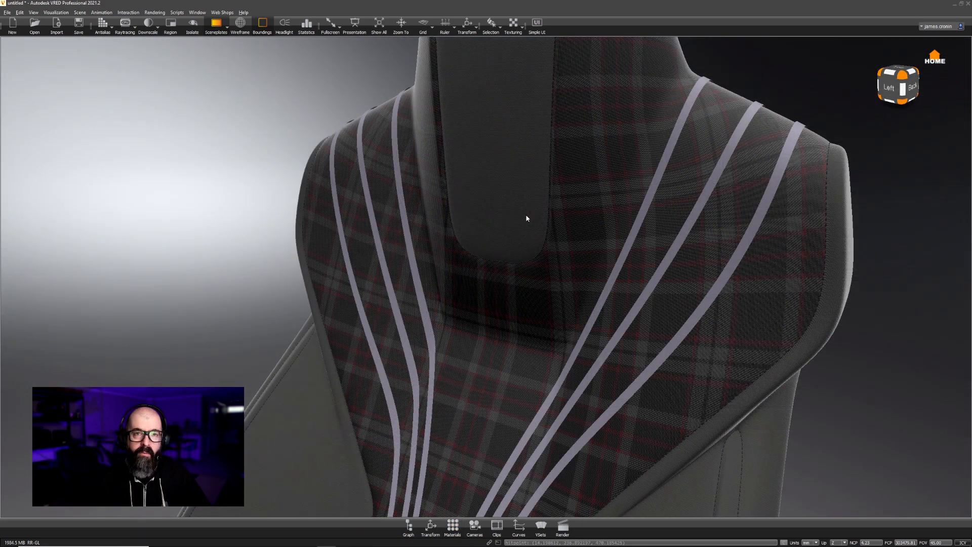
pyautogui.moveTo(444, 245); pyautogui.dragTo(598, 246)
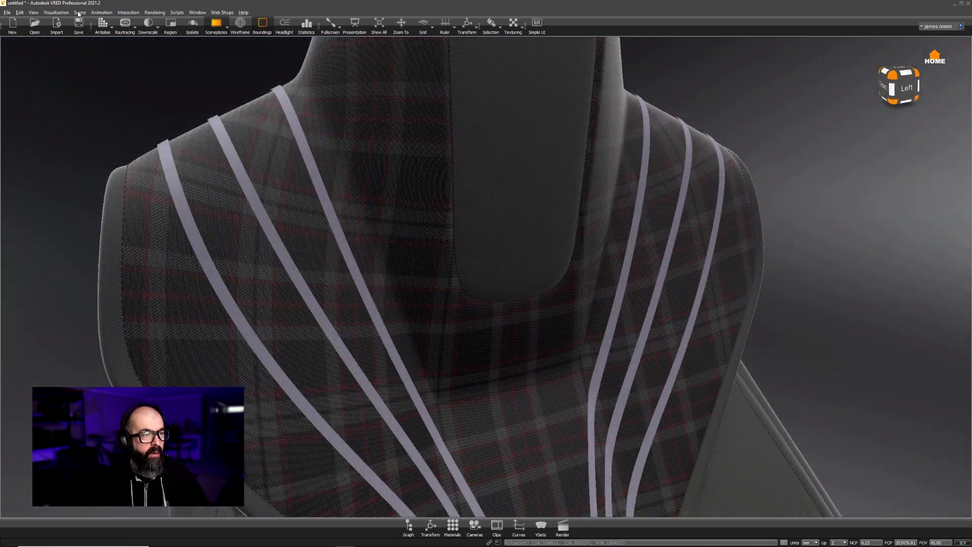
pyautogui.click(80, 13)
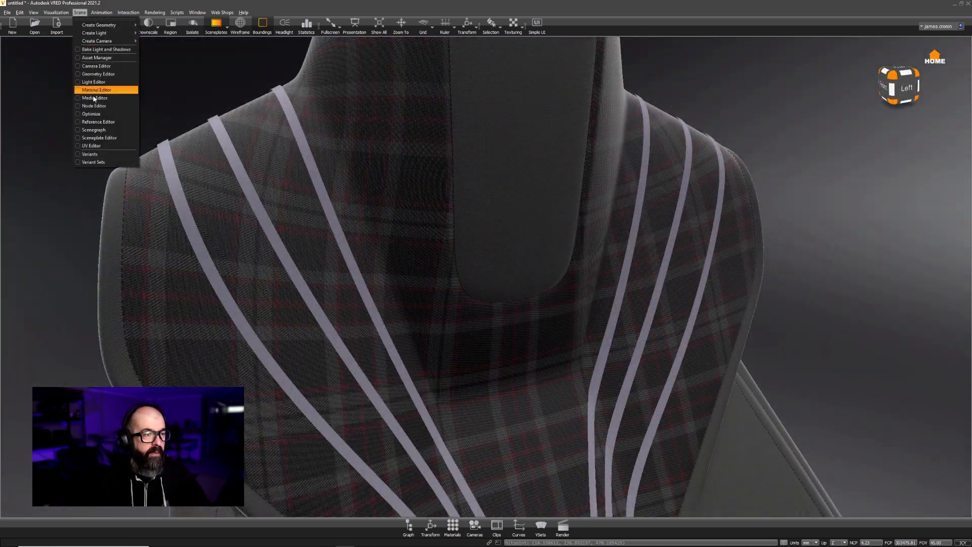
pyautogui.click(92, 146)
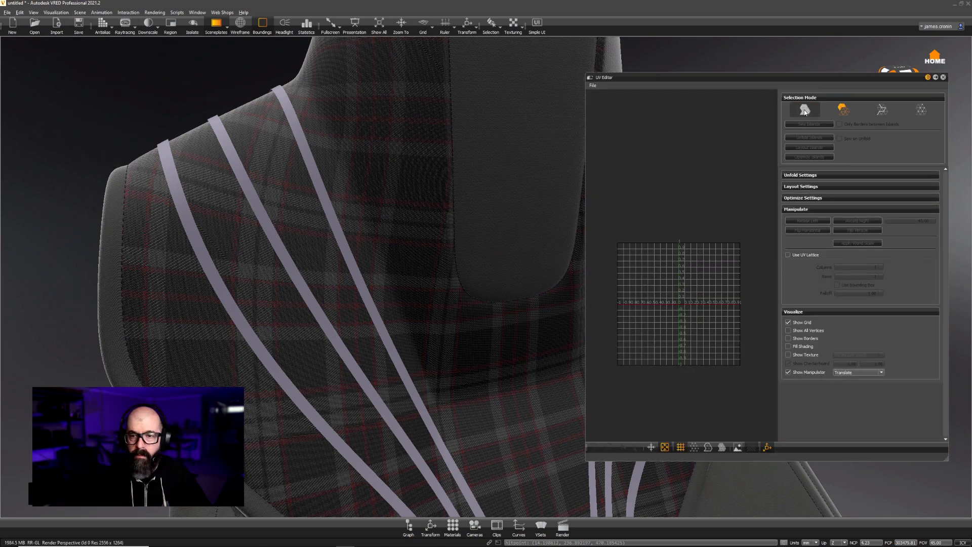
pyautogui.click(806, 111)
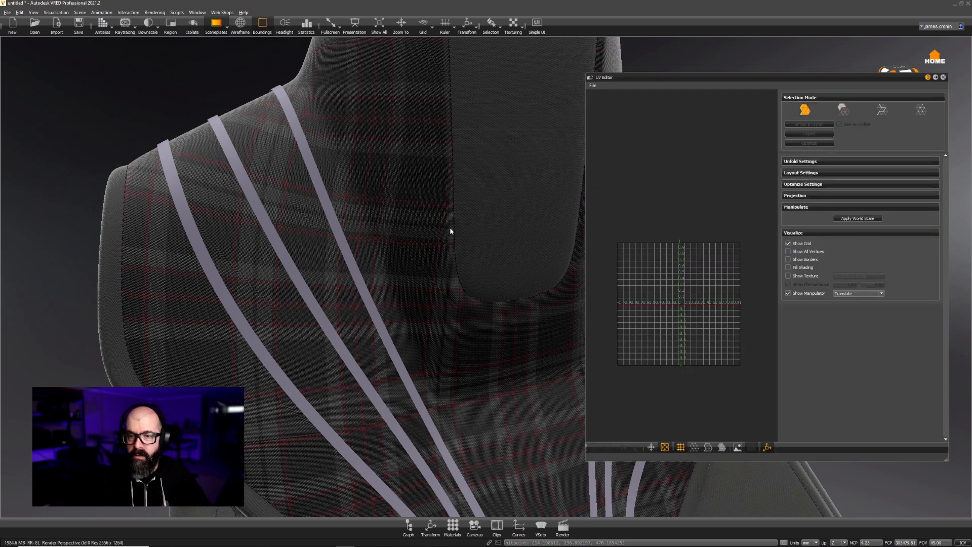
pyautogui.click(449, 228)
pyautogui.click(348, 260)
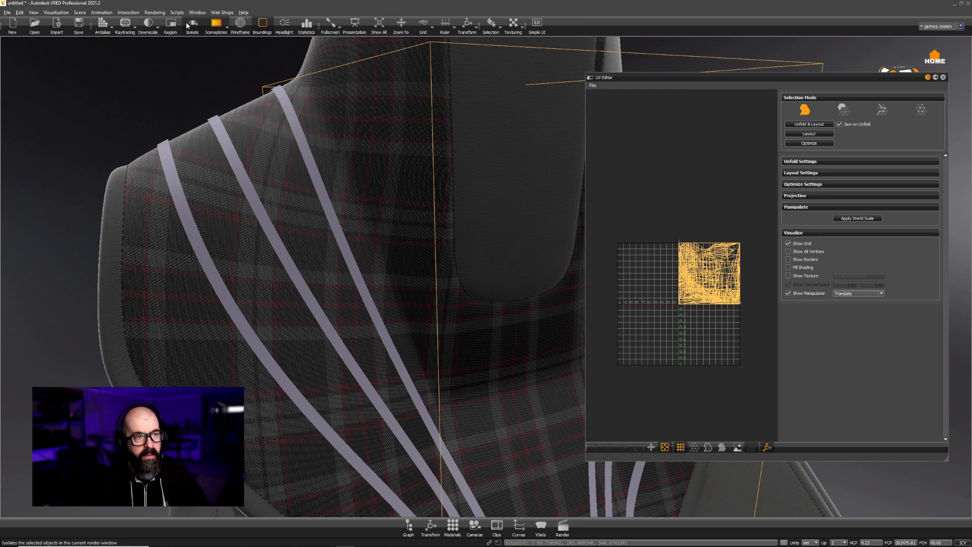
# Step: Examine the selected stripe's UVs with the wireframe and the checkerboard texture, turning each display off again
pyautogui.click(240, 25)
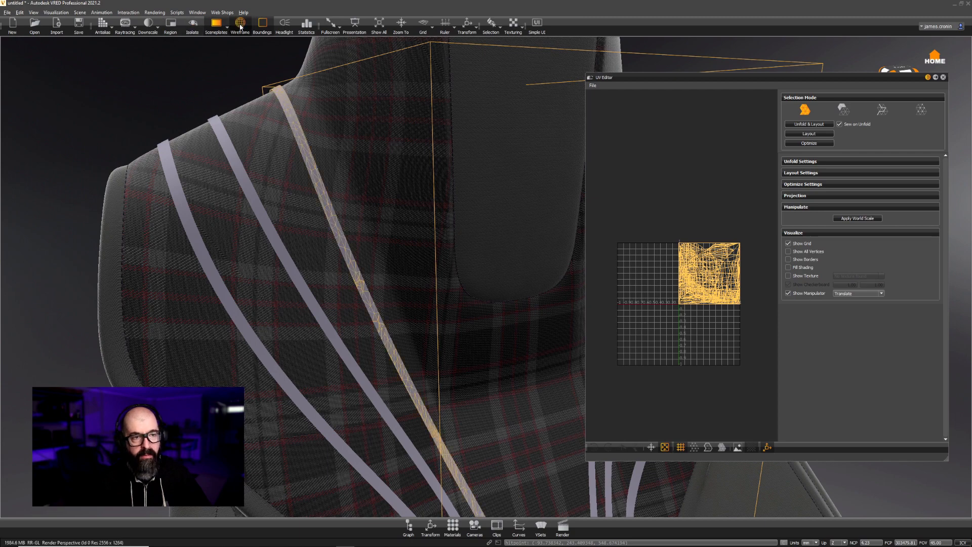
pyautogui.click(240, 25)
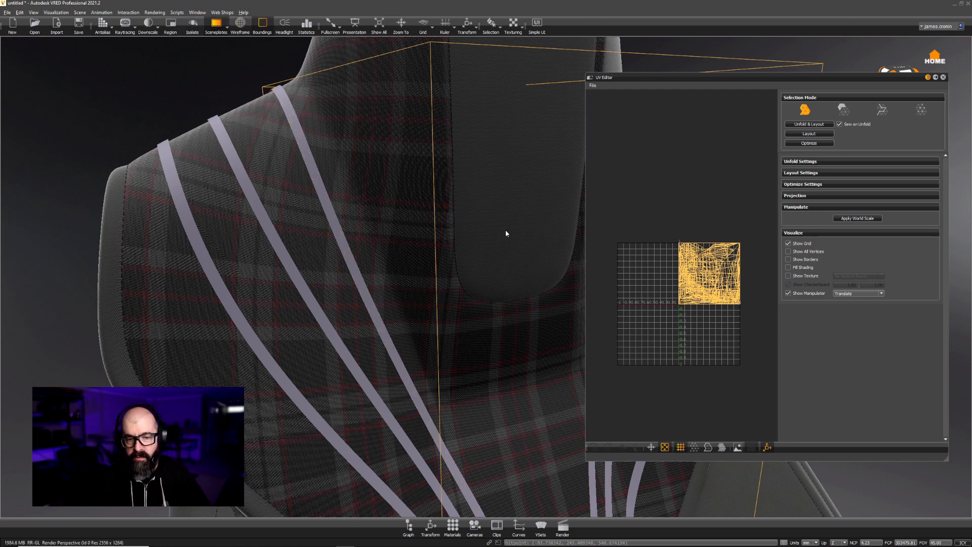
pyautogui.click(789, 276)
pyautogui.moveTo(514, 256); pyautogui.dragTo(273, 145)
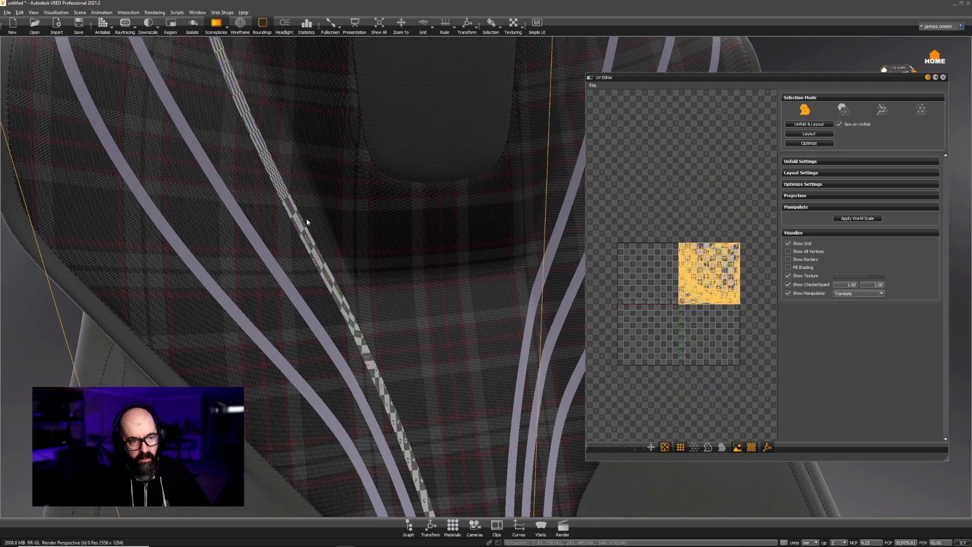
pyautogui.moveTo(251, 100); pyautogui.dragTo(409, 245)
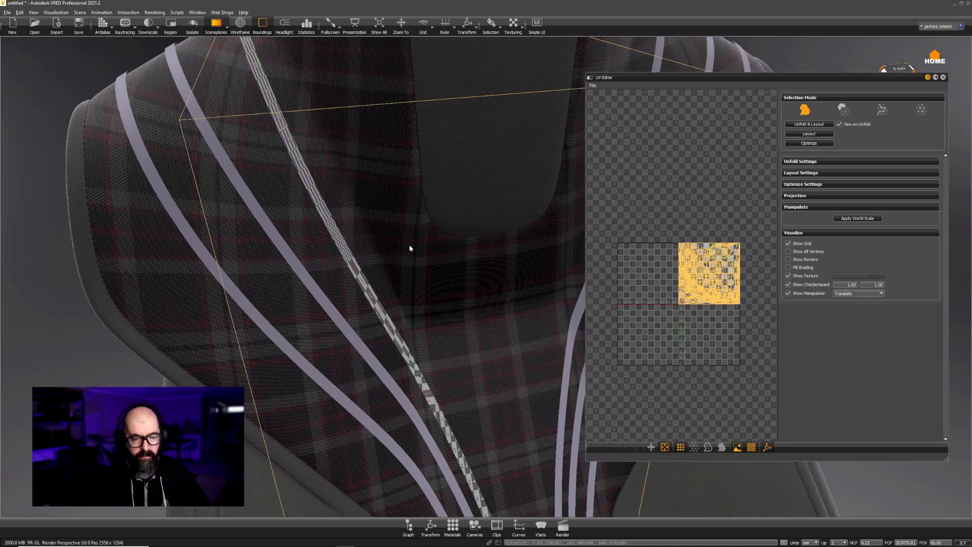
pyautogui.click(789, 276)
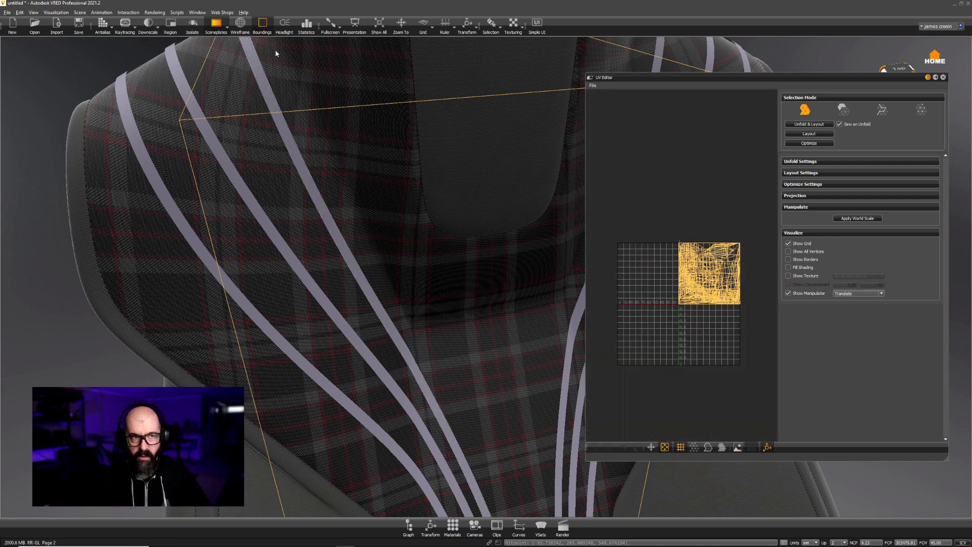
# Step: Create a new Substance material and load Stitch.sbsar from the desktop's Stitch folder into it
pyautogui.click(454, 527)
pyautogui.rightClick(737, 348)
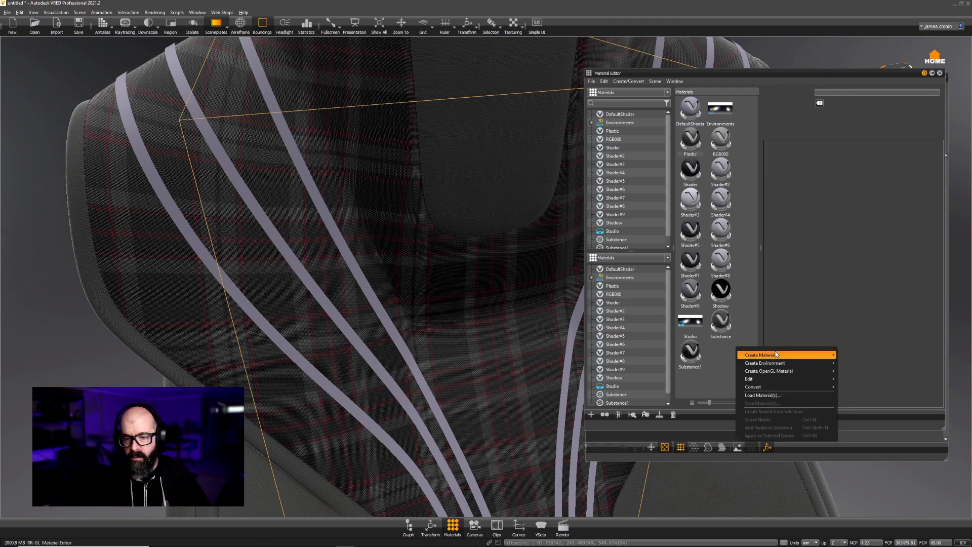
pyautogui.moveTo(777, 354)
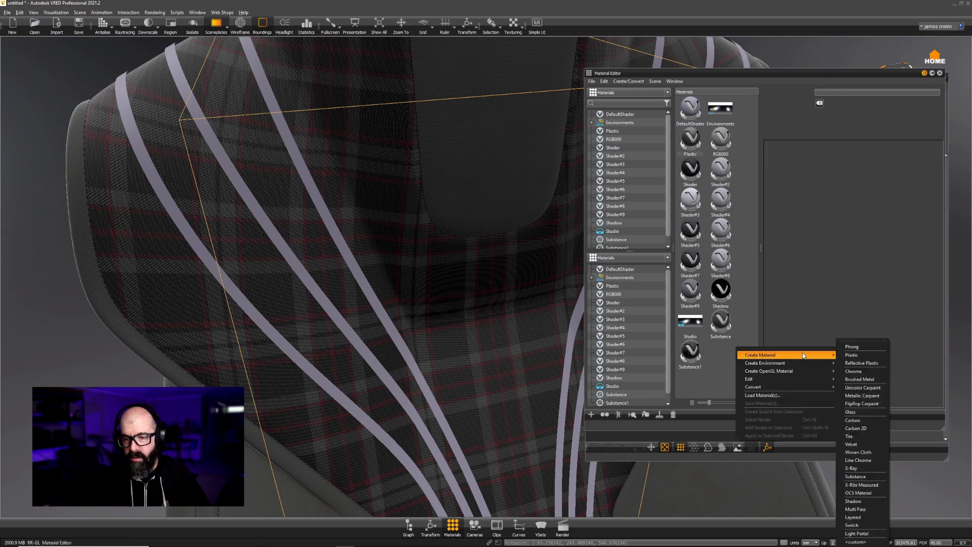
pyautogui.click(868, 477)
pyautogui.click(928, 148)
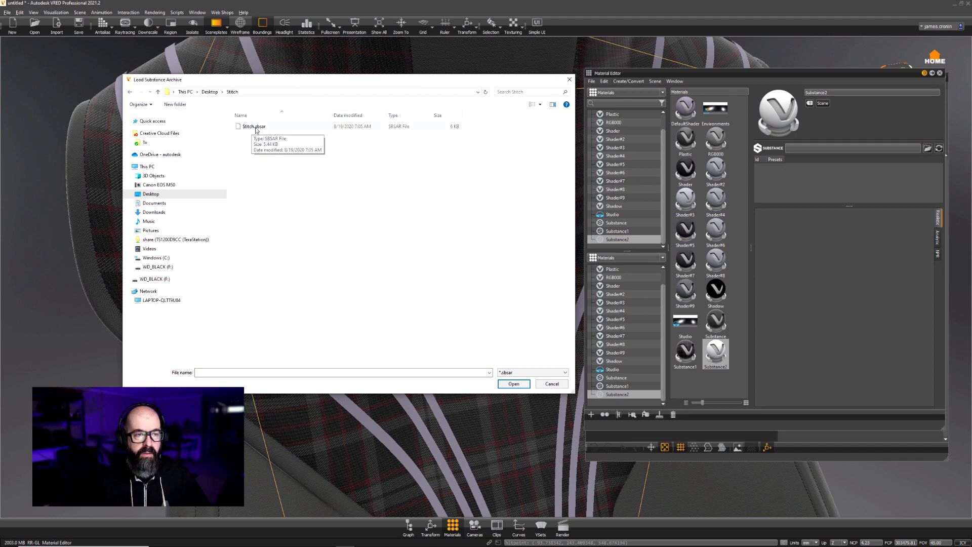
pyautogui.click(258, 131)
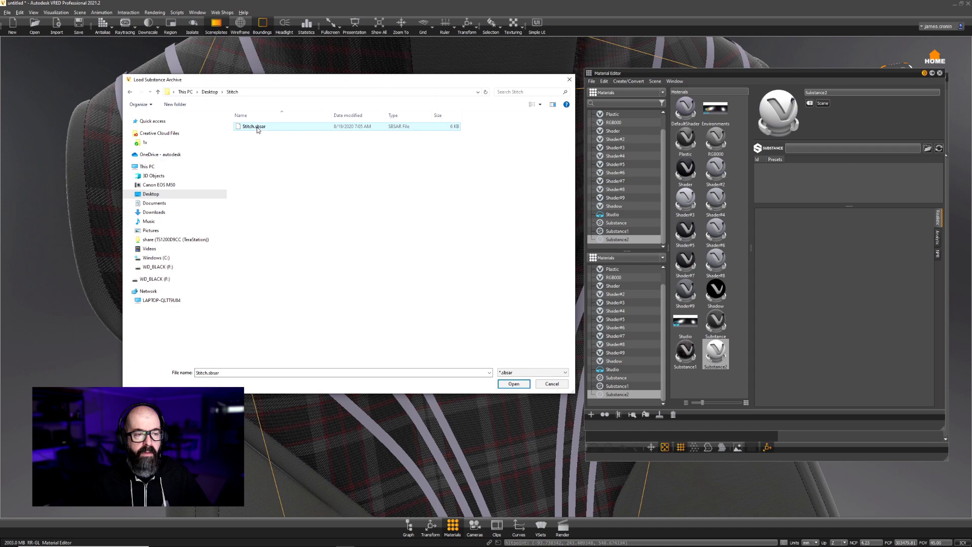
pyautogui.click(520, 384)
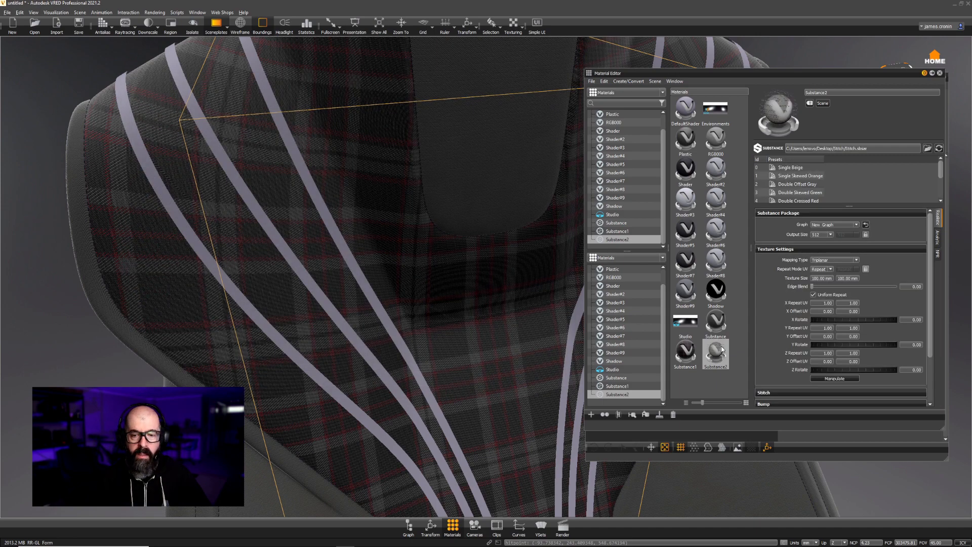
# Step: Apply the stitch material to the inner stripe on the backrest and set its mapping type to UV
pyautogui.moveTo(723, 350); pyautogui.dragTo(399, 340)
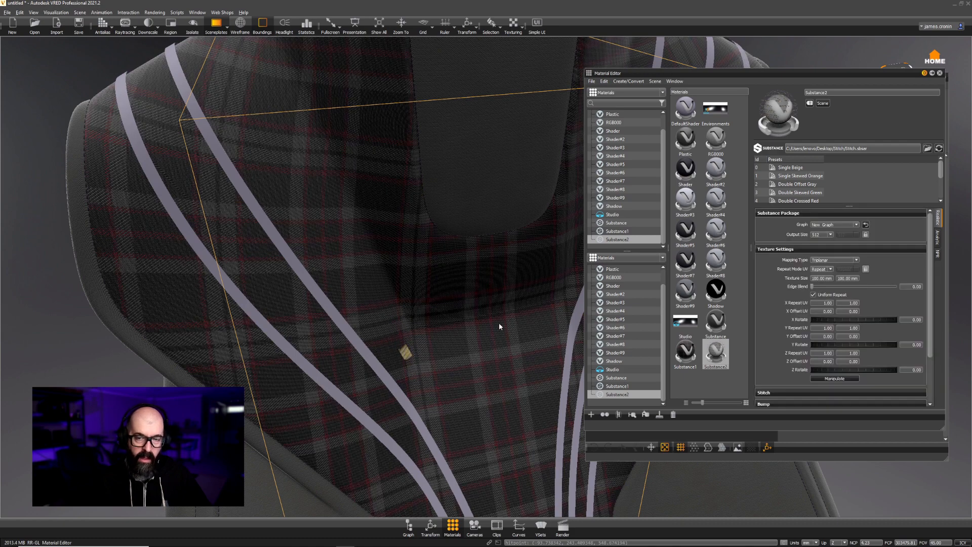
pyautogui.click(833, 260)
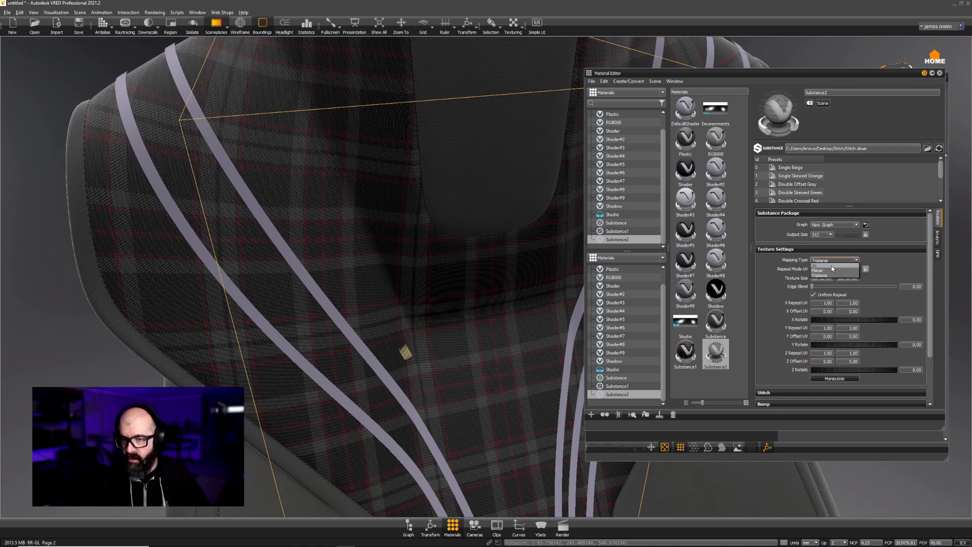
pyautogui.click(832, 266)
pyautogui.moveTo(493, 320); pyautogui.dragTo(276, 105)
pyautogui.moveTo(285, 227); pyautogui.dragTo(304, 150)
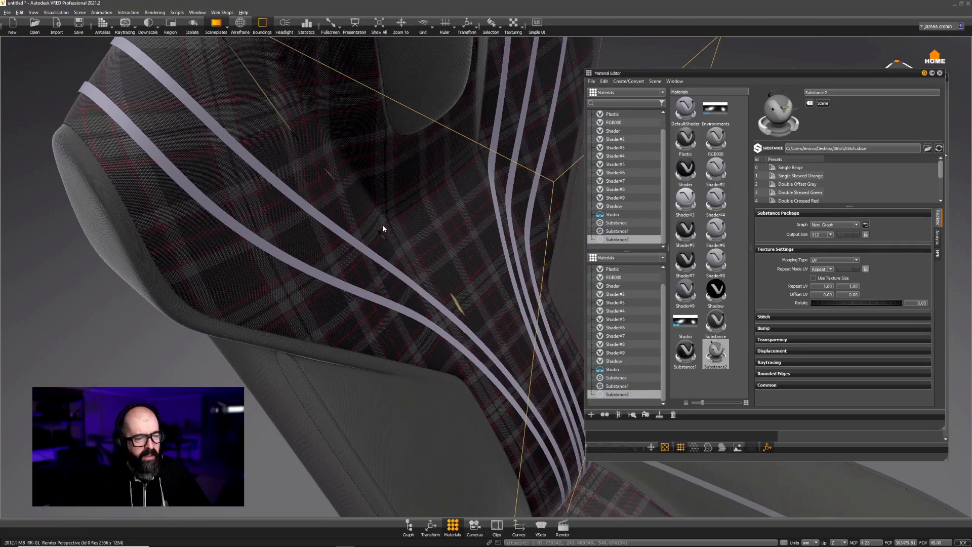
pyautogui.moveTo(384, 229); pyautogui.dragTo(370, 191)
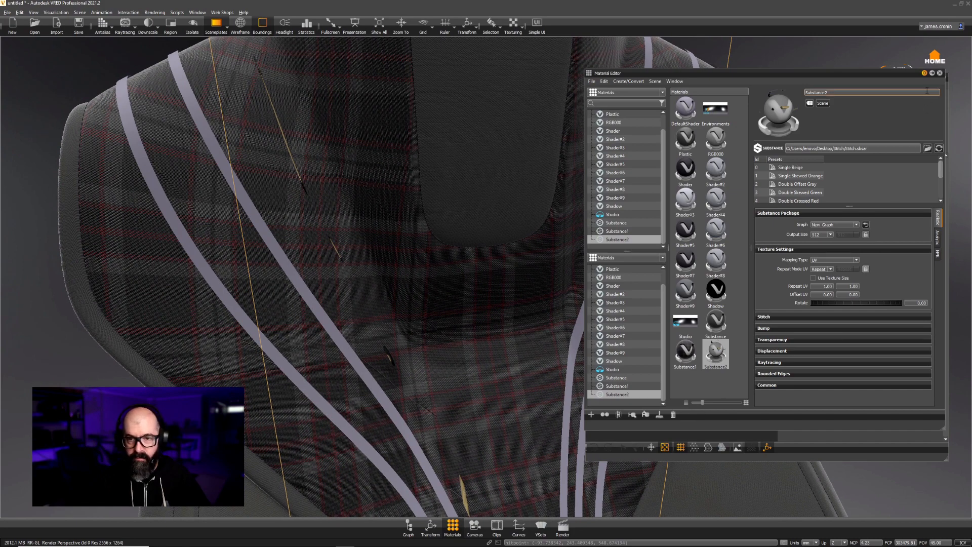
# Step: Close the Material Editor and show the stitch's Diffuse texture without the checkerboard behind the stripe's UVs
pyautogui.click(940, 73)
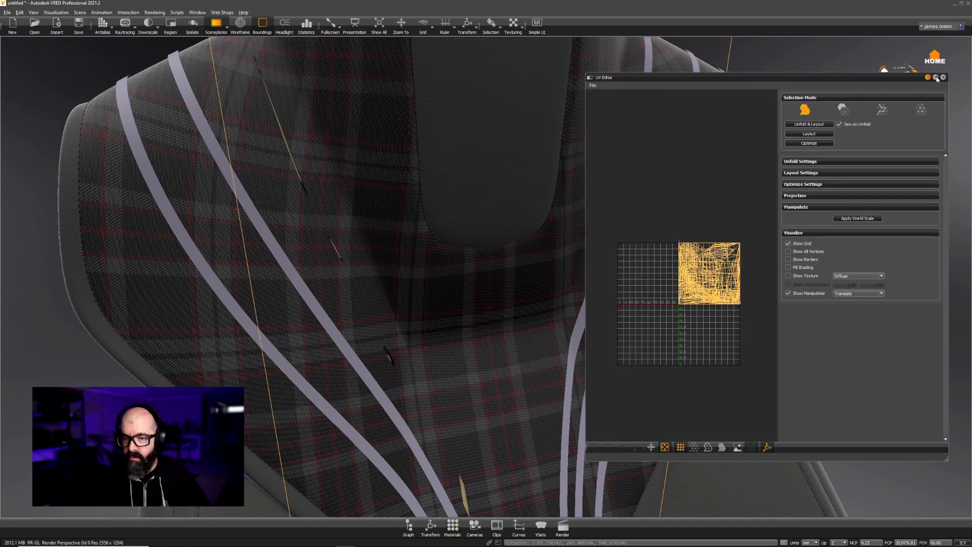
pyautogui.click(788, 275)
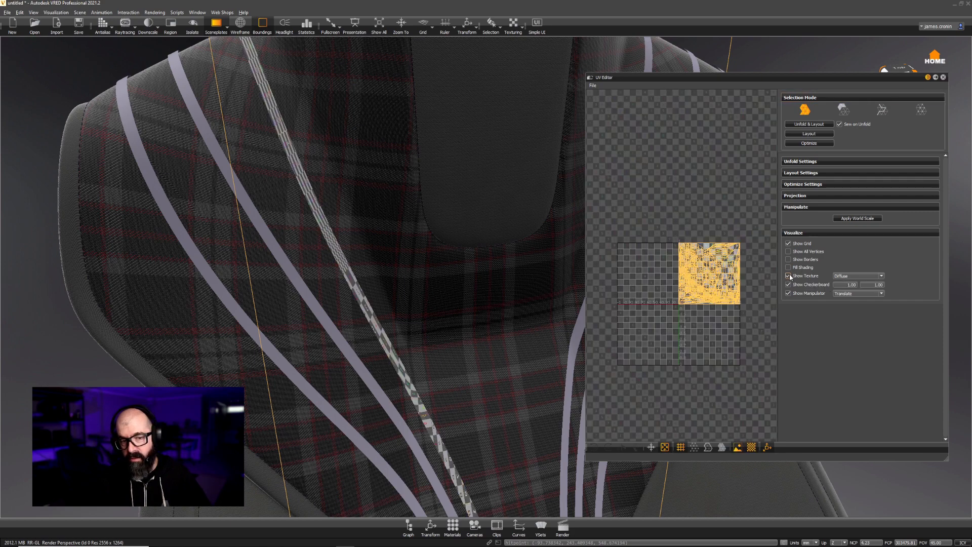
pyautogui.click(788, 284)
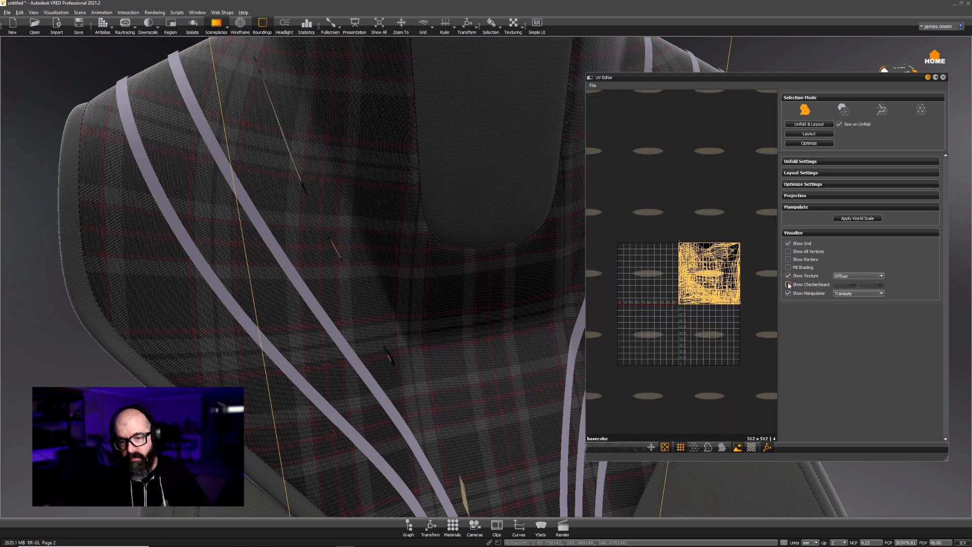
pyautogui.scroll(5, 699, 208)
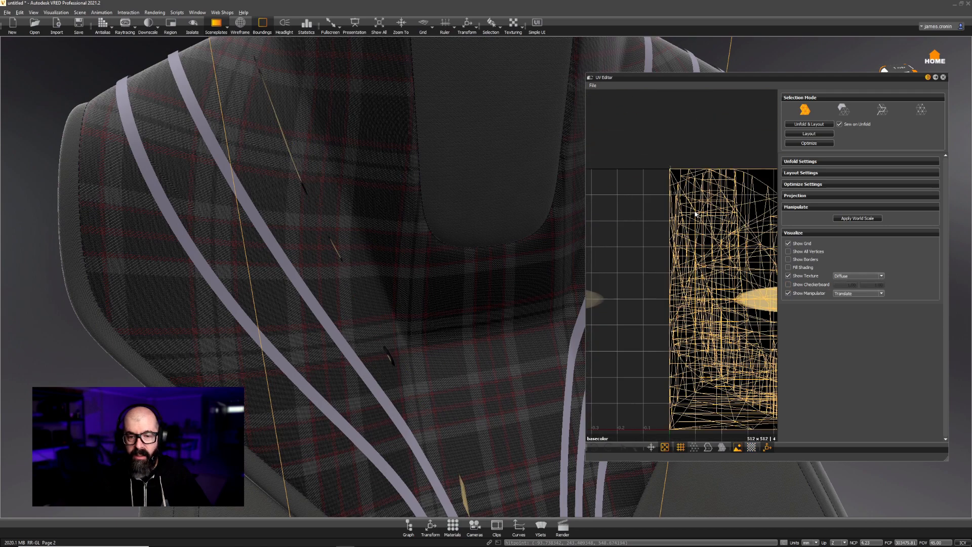
pyautogui.scroll(-5, 724, 234)
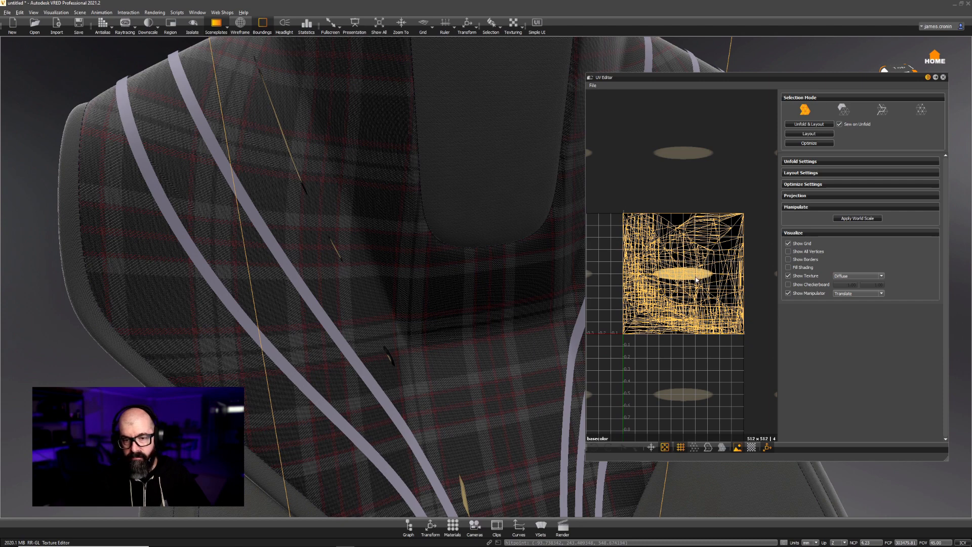
# Step: Show the stripe's wireframe and unfold and lay out its UVs, keeping sewing on unfold enabled
pyautogui.click(240, 22)
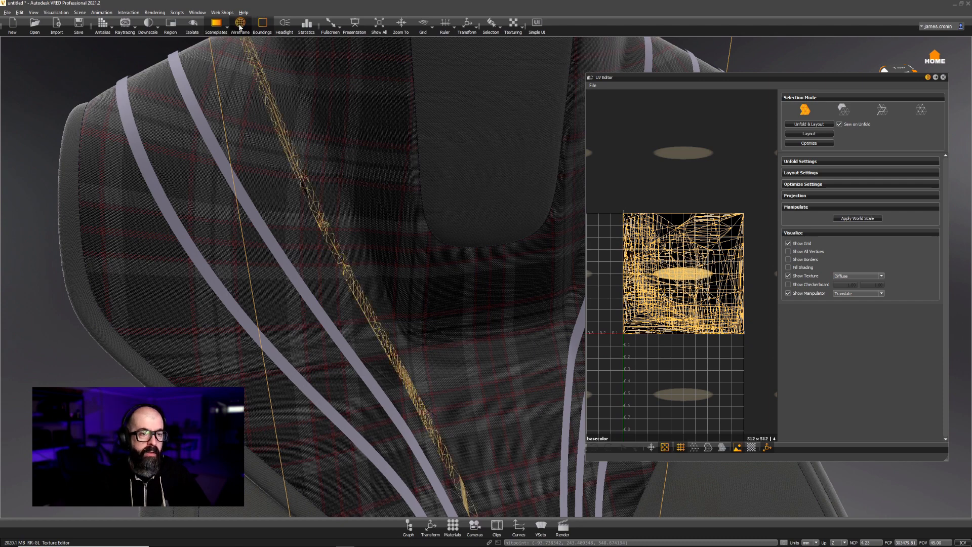
pyautogui.click(817, 125)
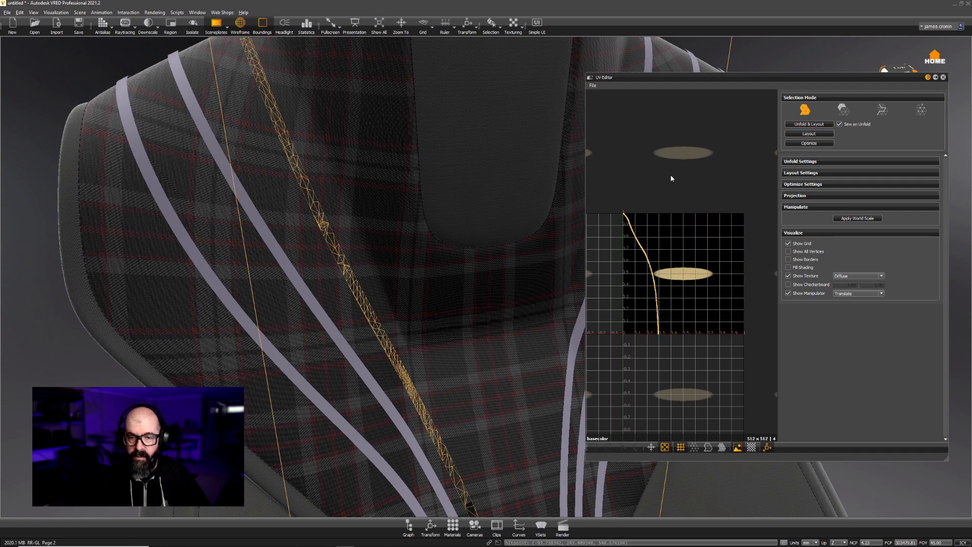
# Step: Switch the UV selection mode to edges and limit the selection to border edges only
pyautogui.scroll(4, 674, 187)
pyautogui.moveTo(654, 223); pyautogui.dragTo(706, 256, button='middle')
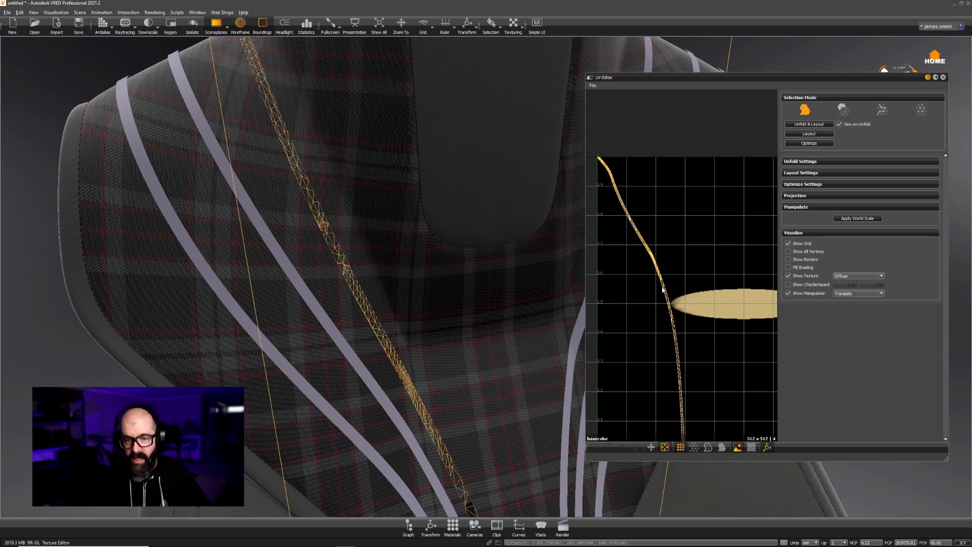
pyautogui.click(883, 111)
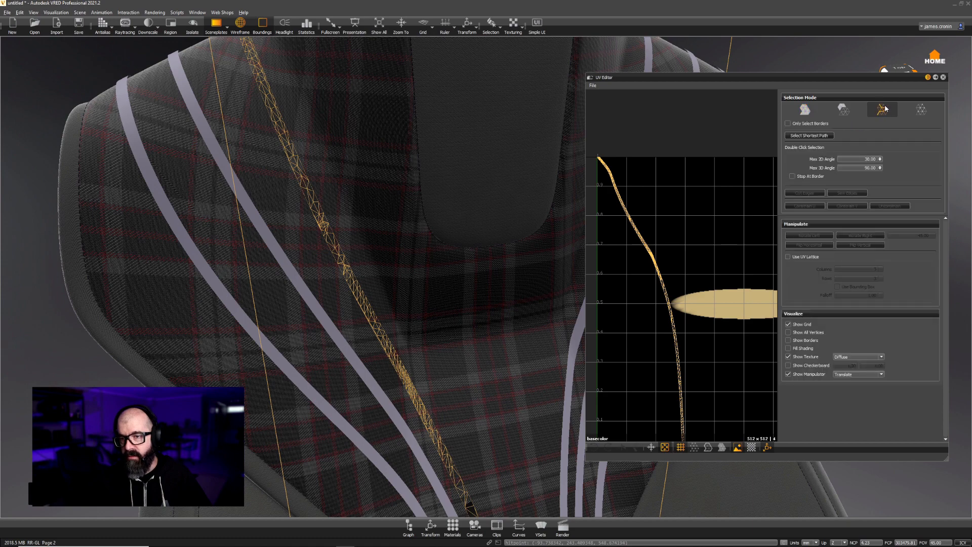
pyautogui.moveTo(641, 172); pyautogui.dragTo(672, 340, button='middle')
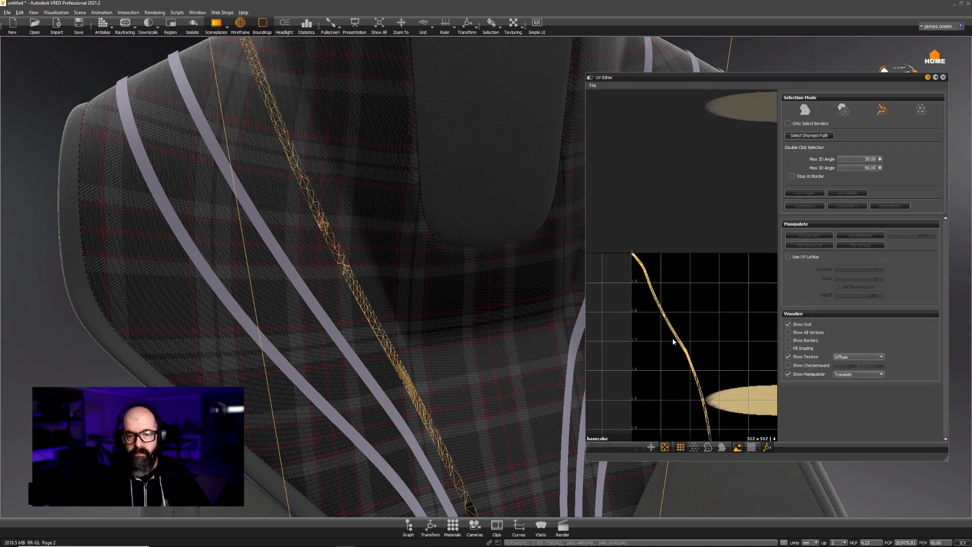
pyautogui.scroll(6, 629, 257)
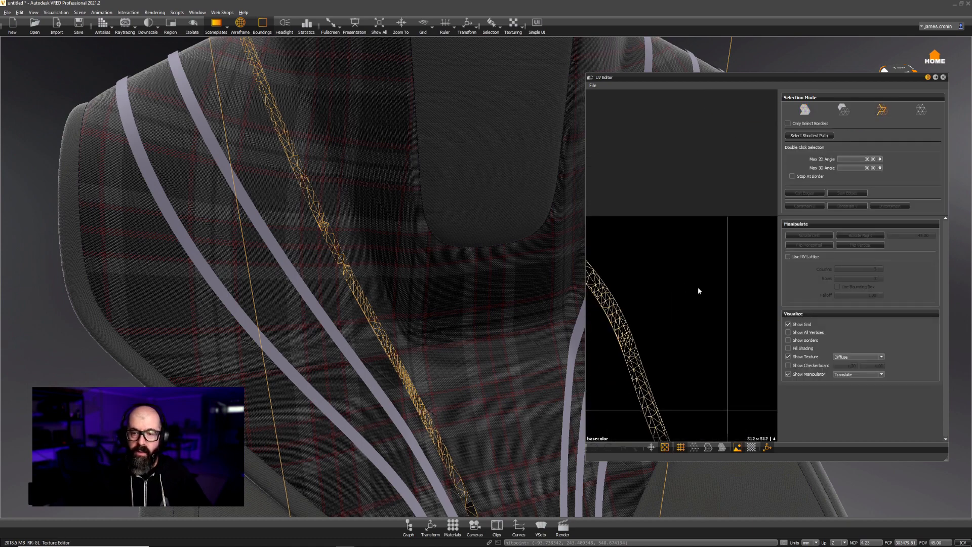
pyautogui.moveTo(644, 280); pyautogui.dragTo(677, 254, button='middle')
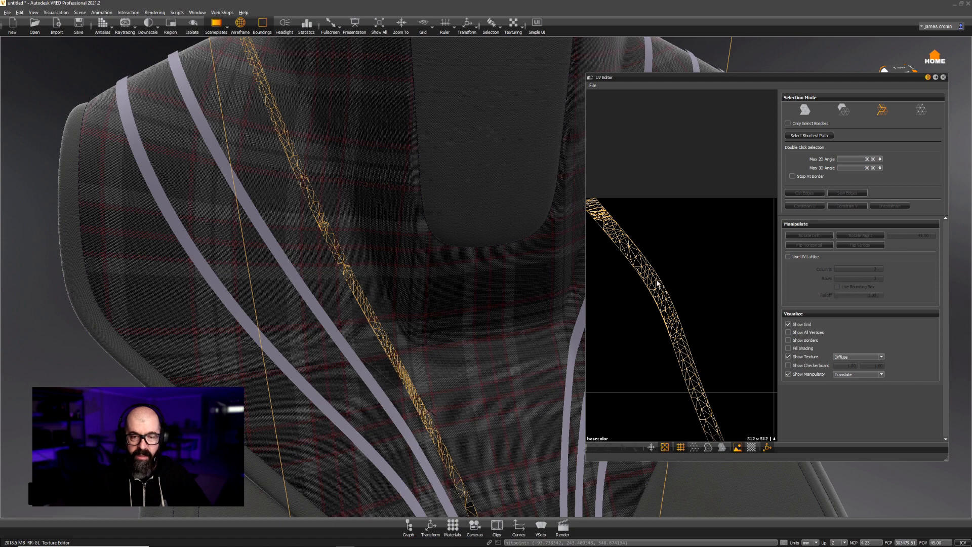
pyautogui.scroll(6, 647, 233)
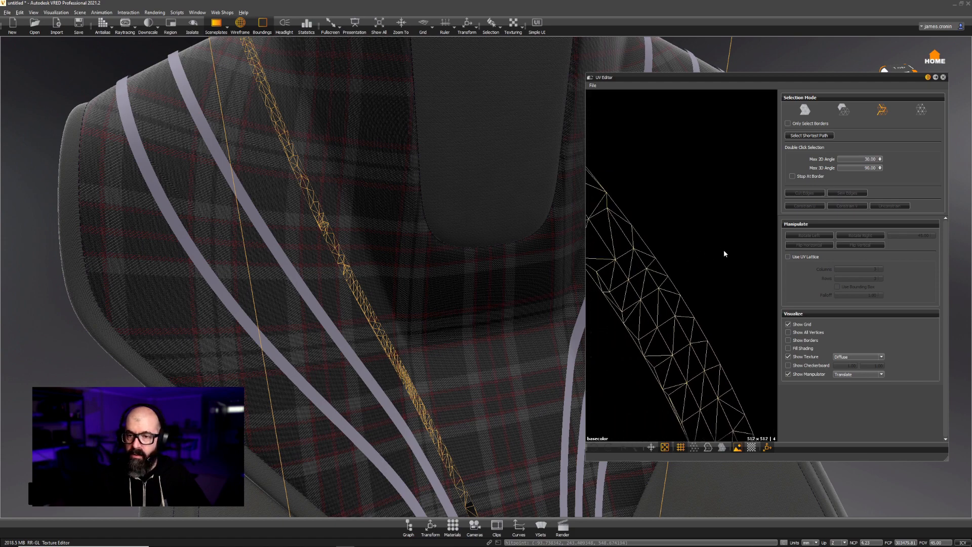
pyautogui.moveTo(724, 253); pyautogui.dragTo(792, 248, button='middle')
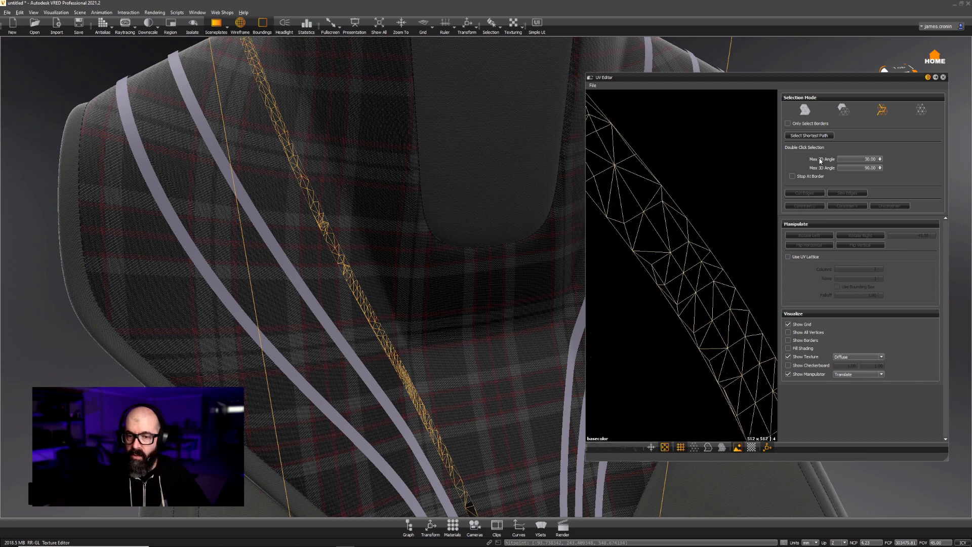
pyautogui.click(789, 124)
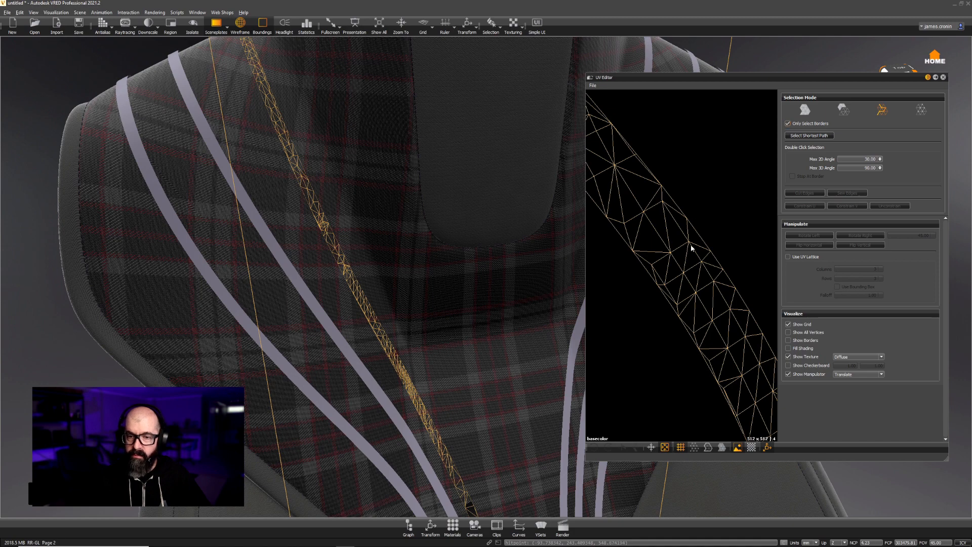
pyautogui.moveTo(691, 249); pyautogui.dragTo(652, 251, button='middle')
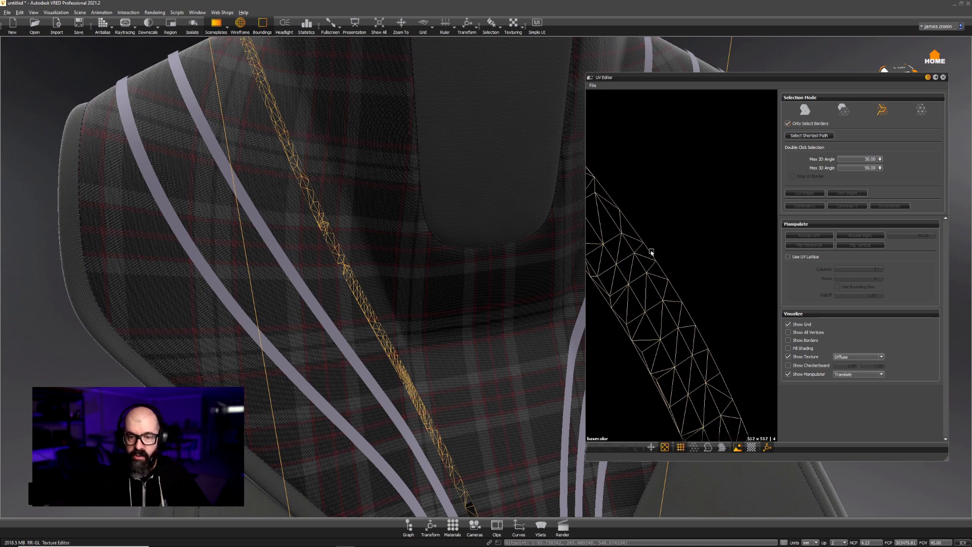
# Step: Select each long border of the stripe's UV shell in full and constrain both borders in U
pyautogui.click(652, 252)
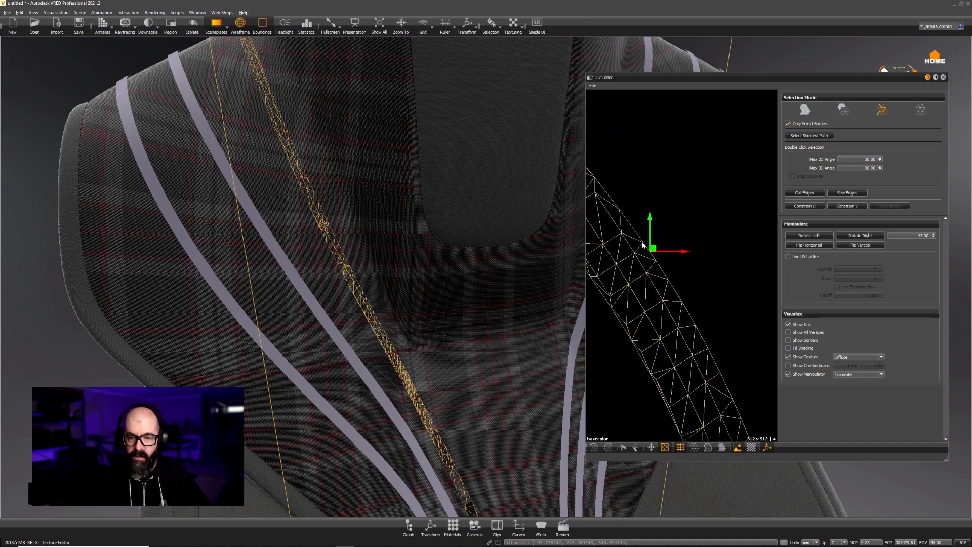
pyautogui.click(641, 250)
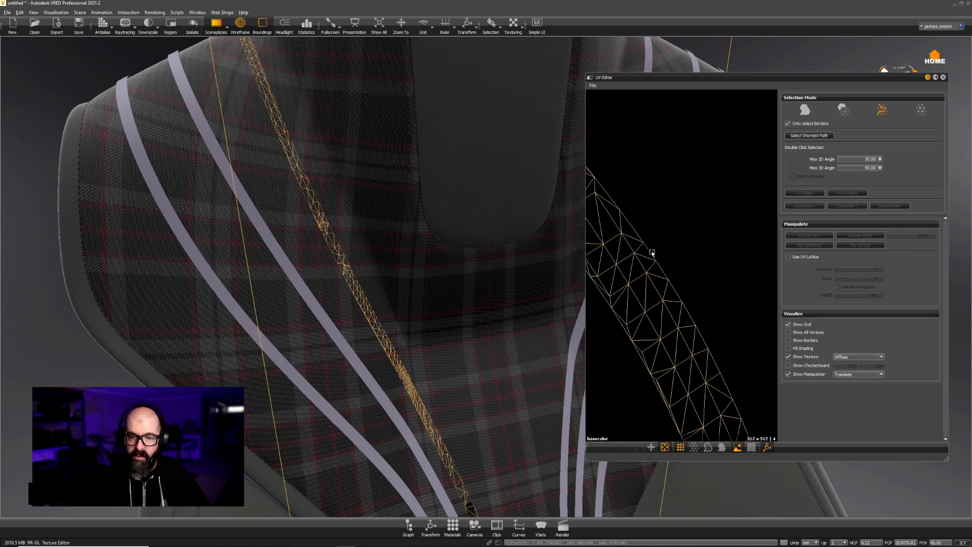
pyautogui.click(654, 252)
pyautogui.click(643, 257)
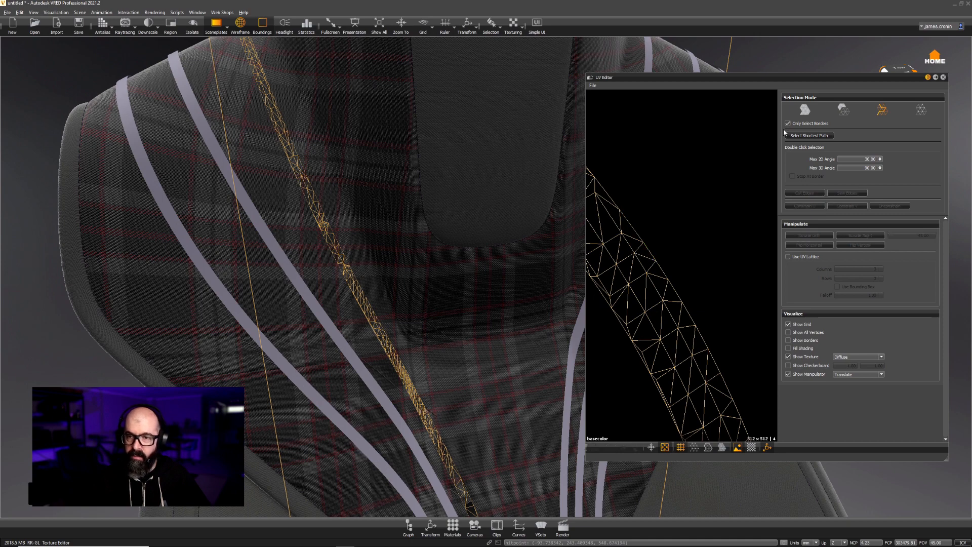
pyautogui.click(655, 255)
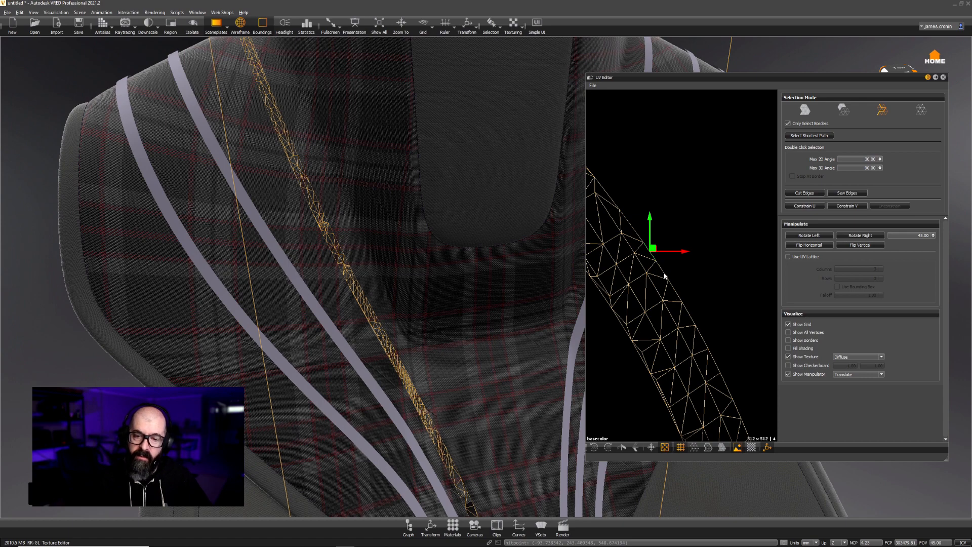
pyautogui.click(664, 272)
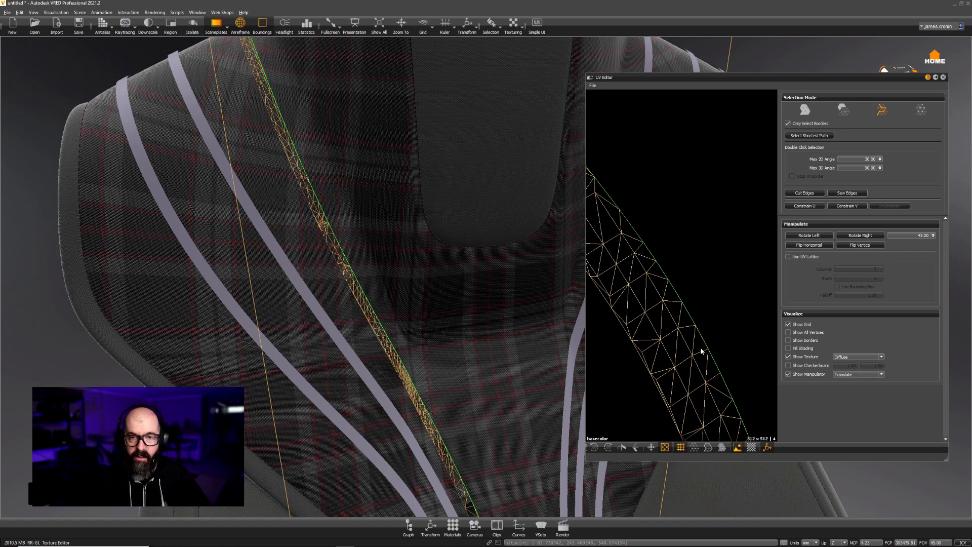
pyautogui.scroll(-3, 682, 300)
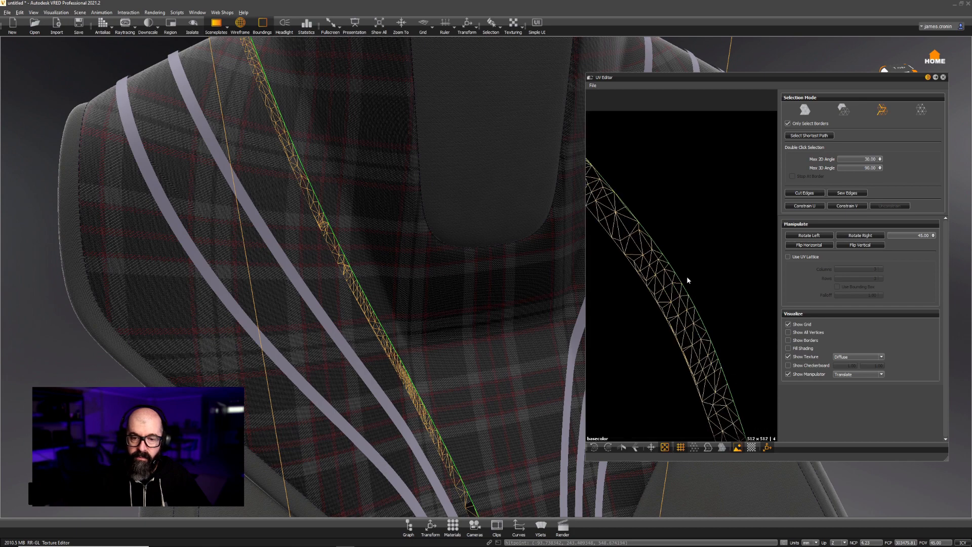
pyautogui.click(805, 206)
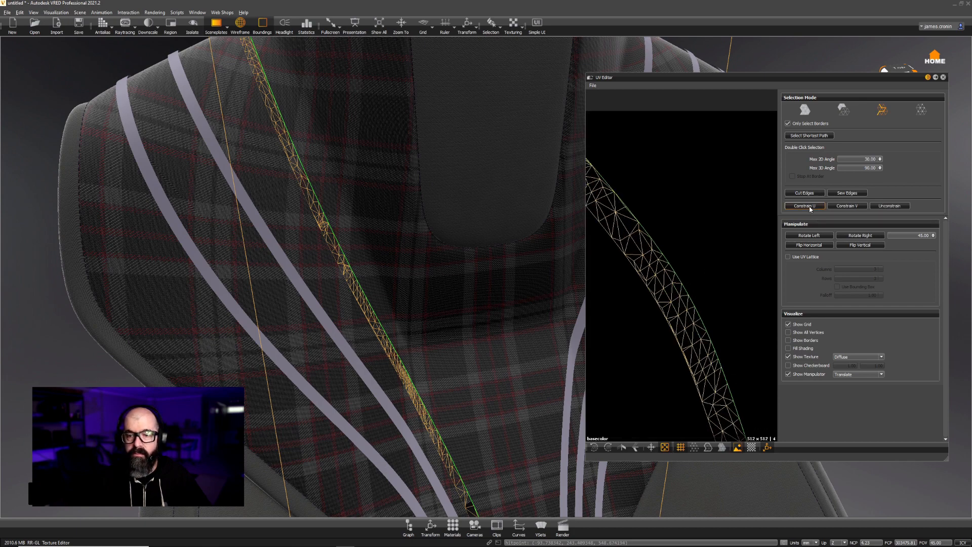
pyautogui.click(616, 246)
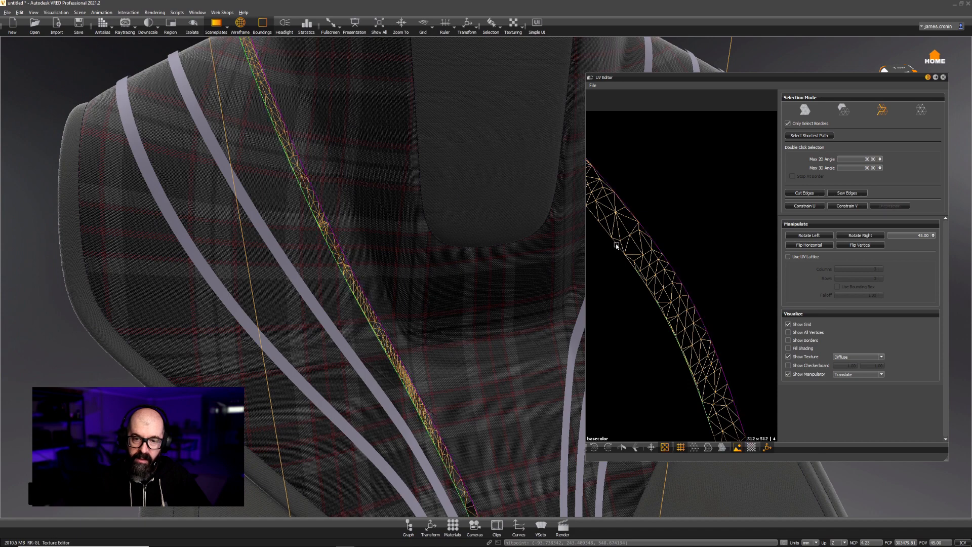
pyautogui.click(692, 216)
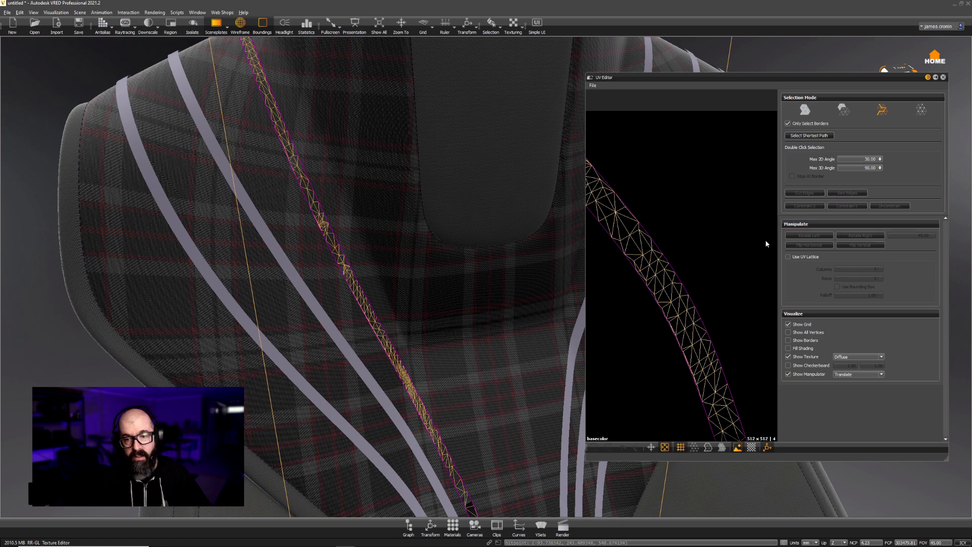
# Step: Select the short border edge at the lower end of the stripe's UV shell and constrain it in V
pyautogui.scroll(-5, 692, 279)
pyautogui.scroll(6, 694, 328)
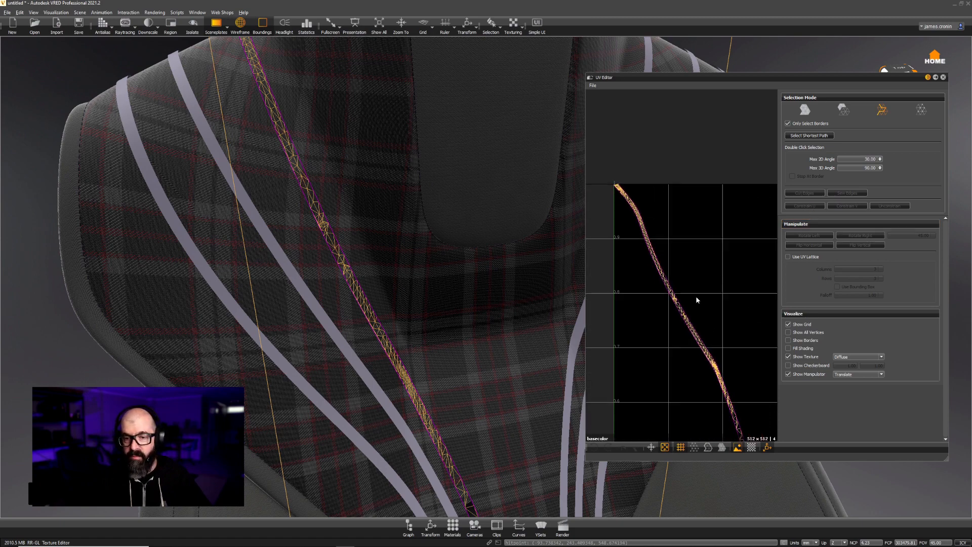
pyautogui.scroll(5, 680, 193)
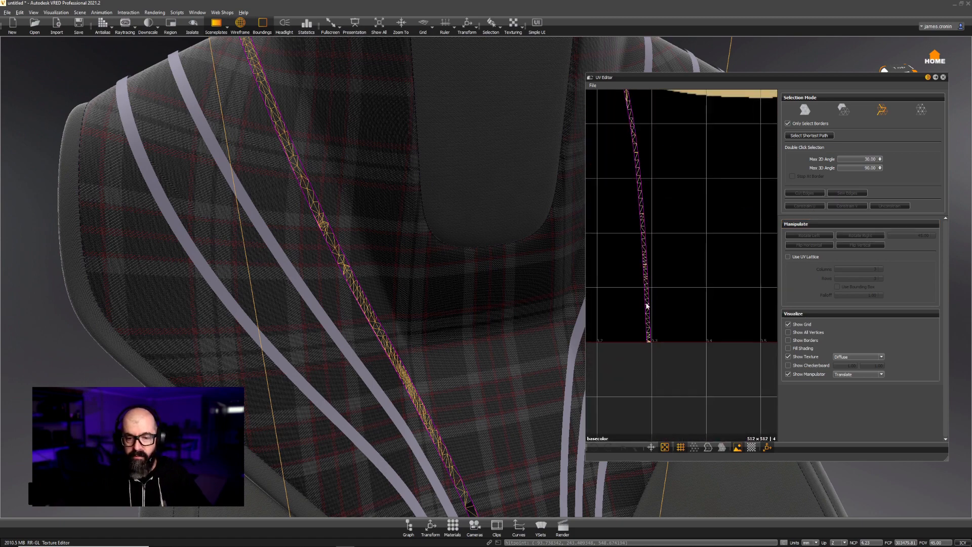
pyautogui.scroll(5, 751, 242)
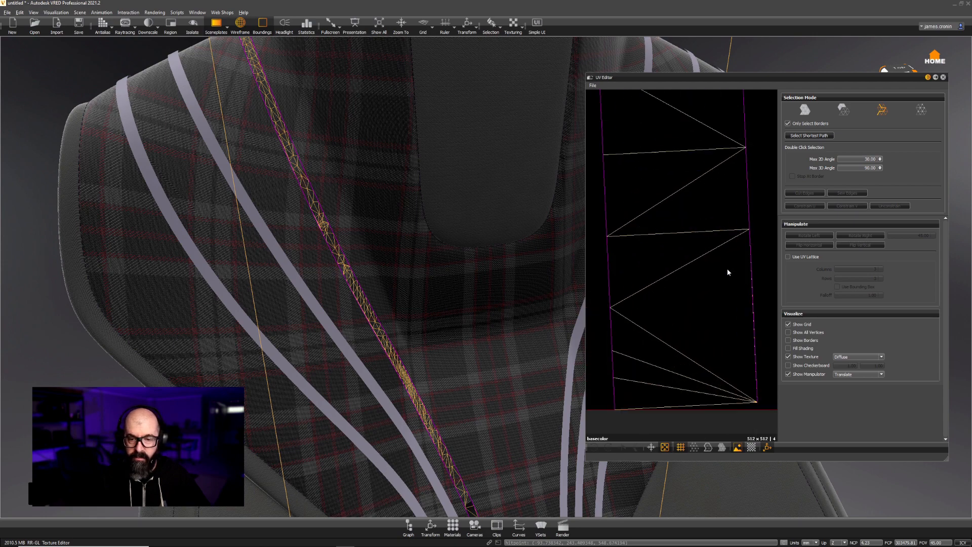
pyautogui.click(700, 411)
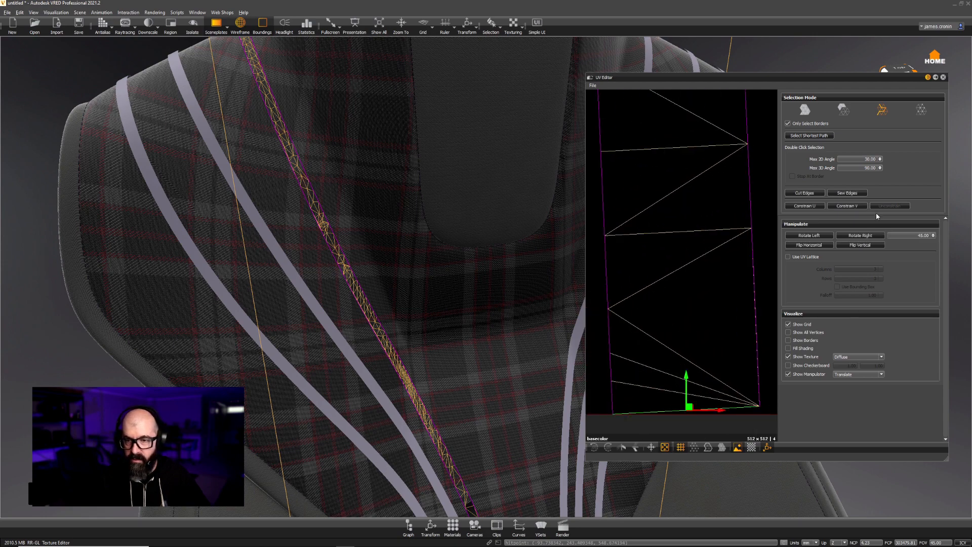
pyautogui.click(851, 208)
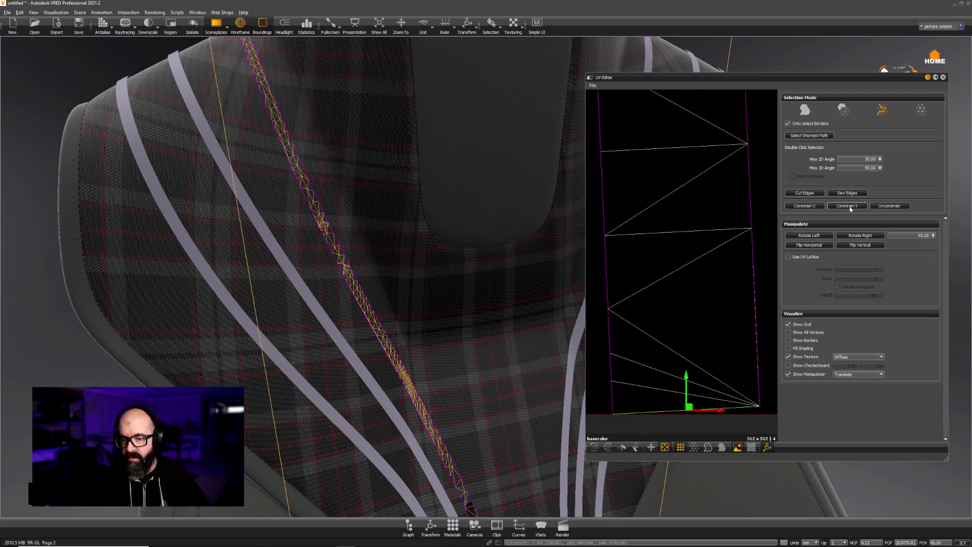
pyautogui.click(728, 265)
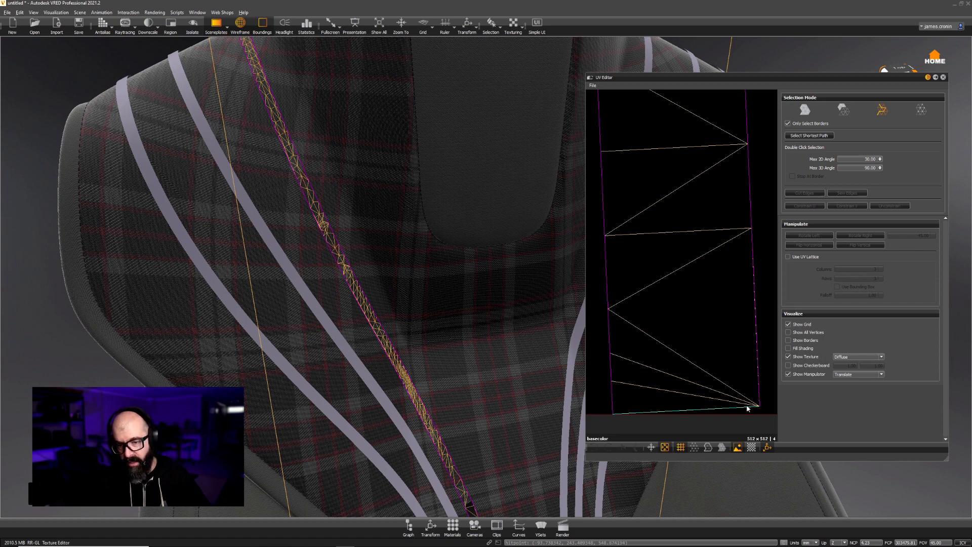
# Step: Select the short border edge at the upper end of the stripe's UV shell and constrain it
pyautogui.moveTo(713, 381); pyautogui.dragTo(686, 226, button='right')
pyautogui.moveTo(686, 226); pyautogui.dragTo(718, 399, button='middle')
pyautogui.moveTo(714, 342); pyautogui.dragTo(729, 435, button='middle')
pyautogui.moveTo(698, 203); pyautogui.dragTo(709, 442, button='middle')
pyautogui.moveTo(695, 157); pyautogui.dragTo(706, 435, button='middle')
pyautogui.moveTo(690, 165); pyautogui.dragTo(715, 329, button='middle')
pyautogui.moveTo(656, 173); pyautogui.dragTo(737, 360, button='middle')
pyautogui.moveTo(655, 164); pyautogui.dragTo(673, 224, button='middle')
pyautogui.moveTo(673, 224); pyautogui.dragTo(674, 272, button='right')
pyautogui.moveTo(674, 276); pyautogui.dragTo(711, 389, button='middle')
pyautogui.moveTo(718, 212); pyautogui.dragTo(723, 254, button='middle')
pyautogui.moveTo(721, 213); pyautogui.dragTo(724, 238, button='right')
pyautogui.moveTo(716, 153); pyautogui.dragTo(633, 177, button='middle')
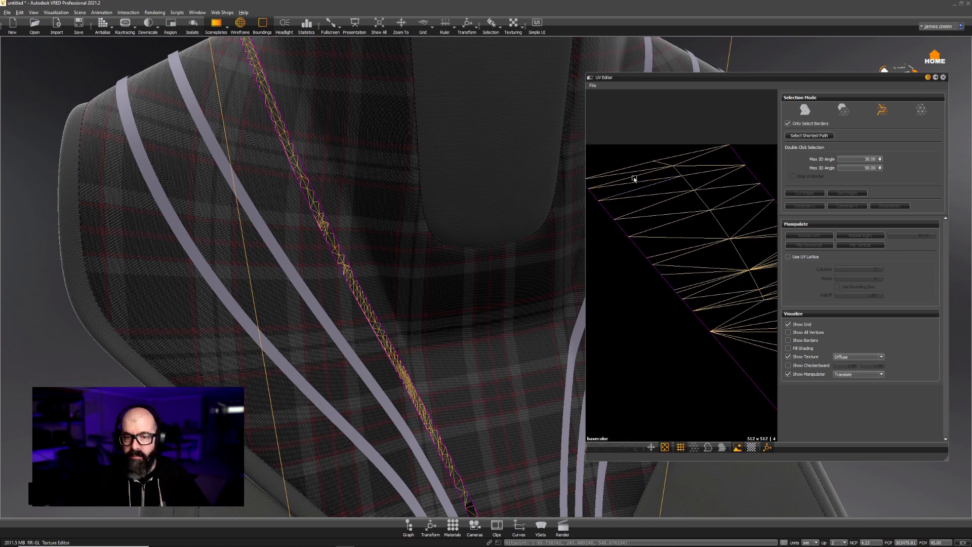
pyautogui.click(636, 166)
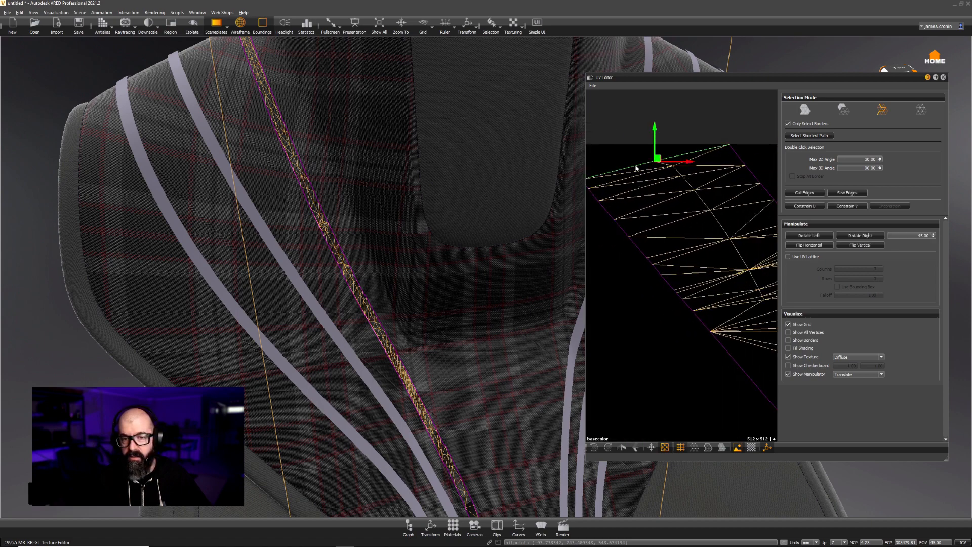
pyautogui.click(801, 209)
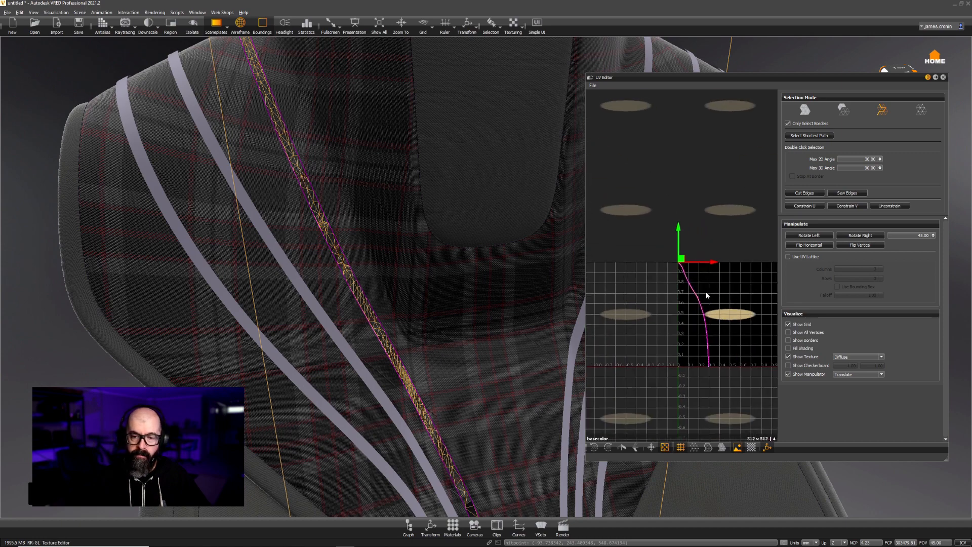
# Step: Return to UV shell selection and unfold and lay out the stripe again using the edge constraints
pyautogui.moveTo(708, 293); pyautogui.dragTo(697, 237, button='middle')
pyautogui.scroll(7, 692, 240)
pyautogui.scroll(-3, 691, 238)
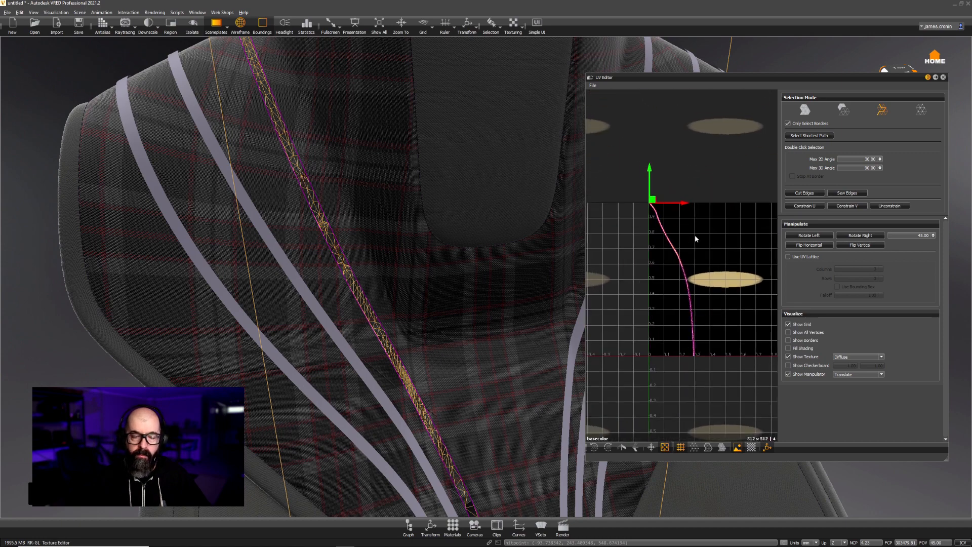
pyautogui.click(805, 110)
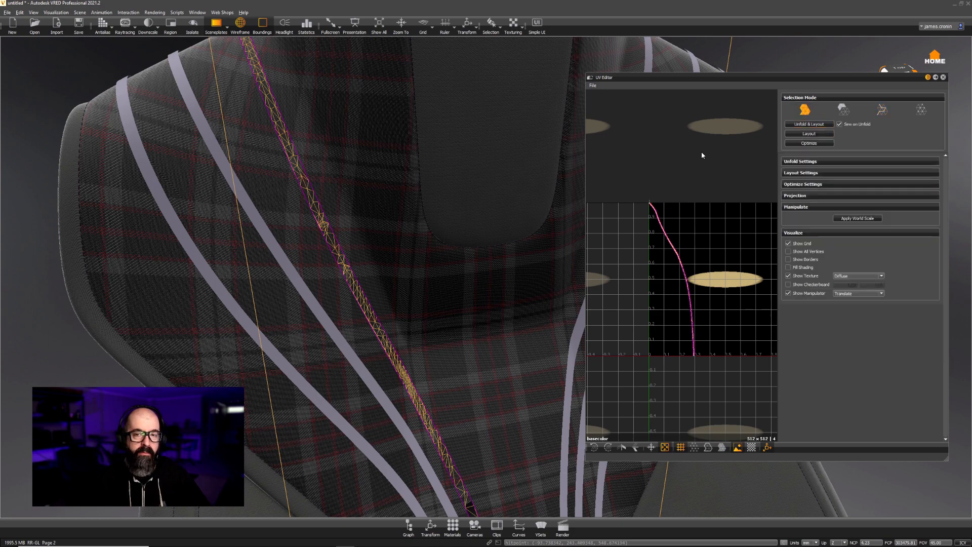
pyautogui.click(809, 124)
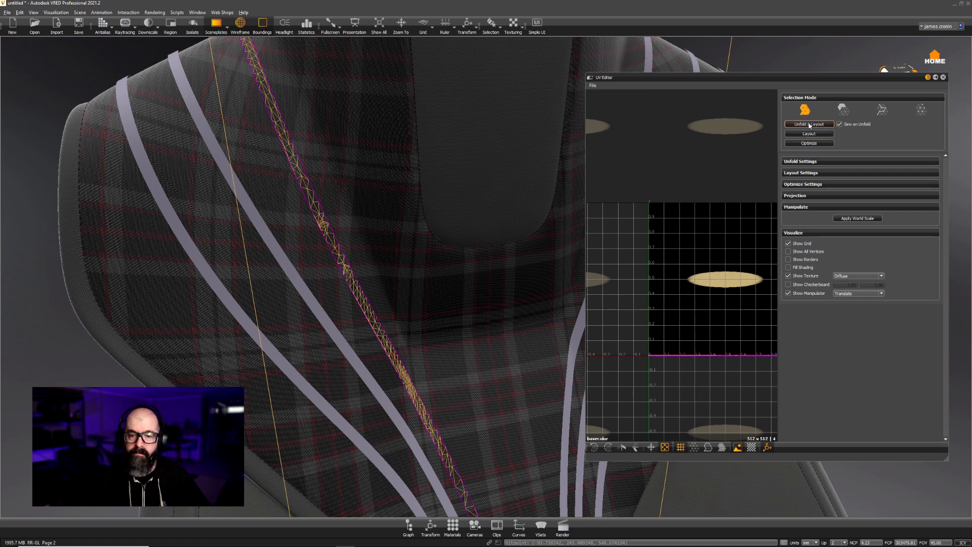
# Step: Examine the newly unfolded stripe shell from end to end and its placement against the stitch texture
pyautogui.moveTo(663, 324); pyautogui.dragTo(696, 232, button='middle')
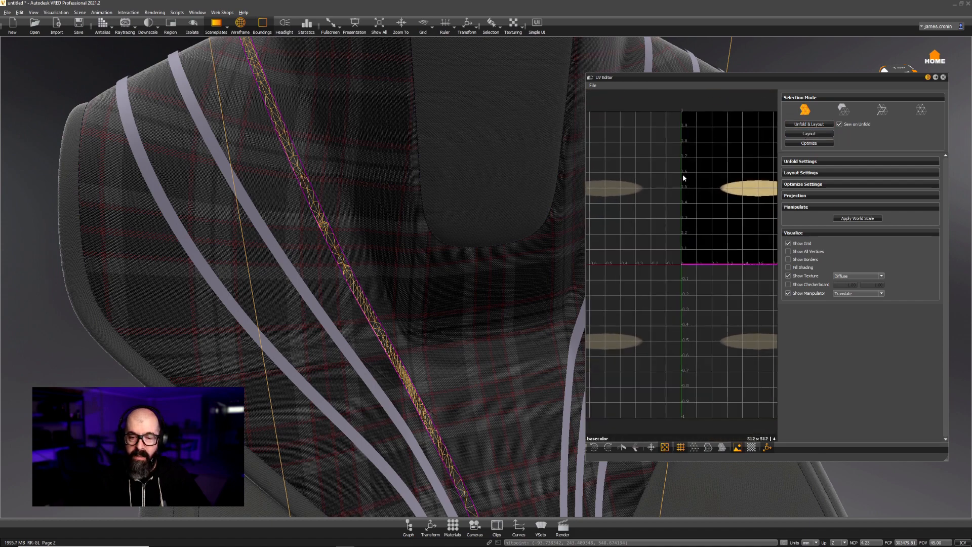
pyautogui.moveTo(683, 175); pyautogui.dragTo(686, 263, button='right')
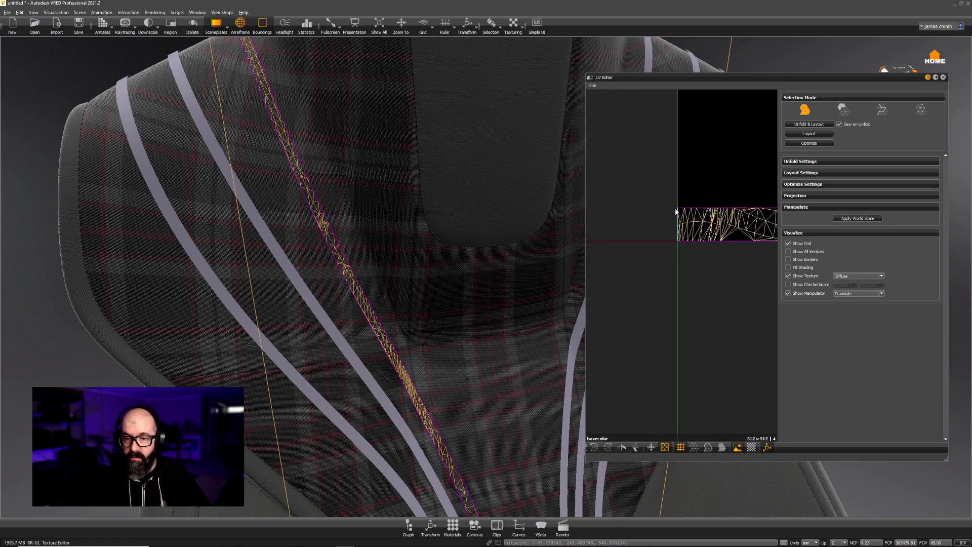
pyautogui.moveTo(714, 286); pyautogui.dragTo(702, 193, button='right')
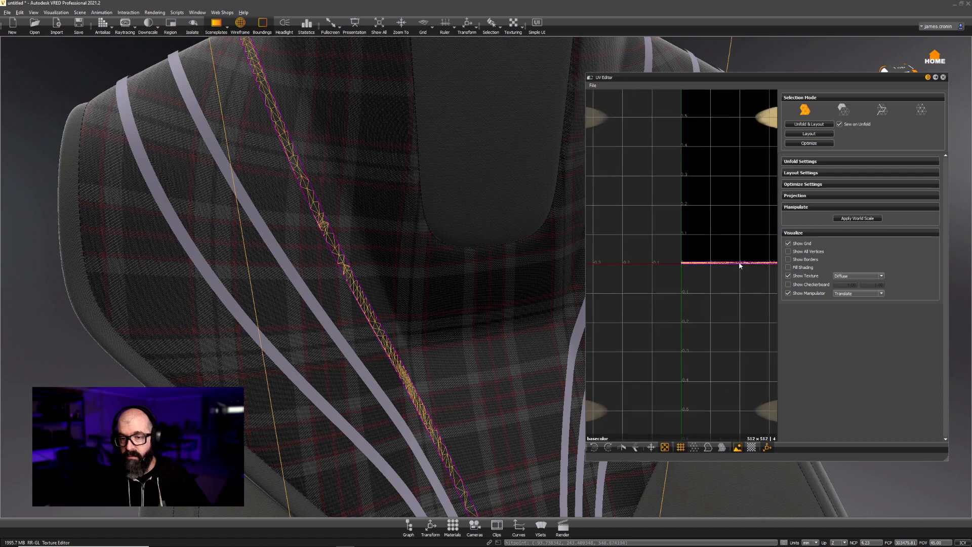
pyautogui.moveTo(740, 265); pyautogui.dragTo(585, 257, button='middle')
pyautogui.moveTo(694, 237); pyautogui.dragTo(699, 260, button='right')
pyautogui.moveTo(690, 237); pyautogui.dragTo(582, 239, button='middle')
pyautogui.moveTo(773, 209); pyautogui.dragTo(671, 213, button='middle')
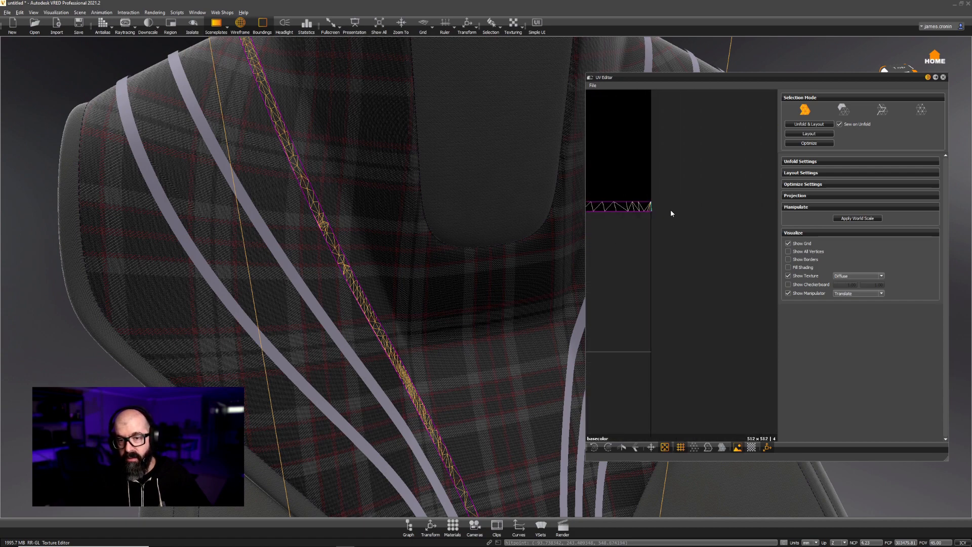
pyautogui.moveTo(660, 187); pyautogui.dragTo(645, 116, button='right')
pyautogui.moveTo(655, 226); pyautogui.dragTo(738, 223, button='middle')
pyautogui.moveTo(648, 234); pyautogui.dragTo(728, 232, button='middle')
pyautogui.moveTo(730, 235); pyautogui.dragTo(688, 178, button='right')
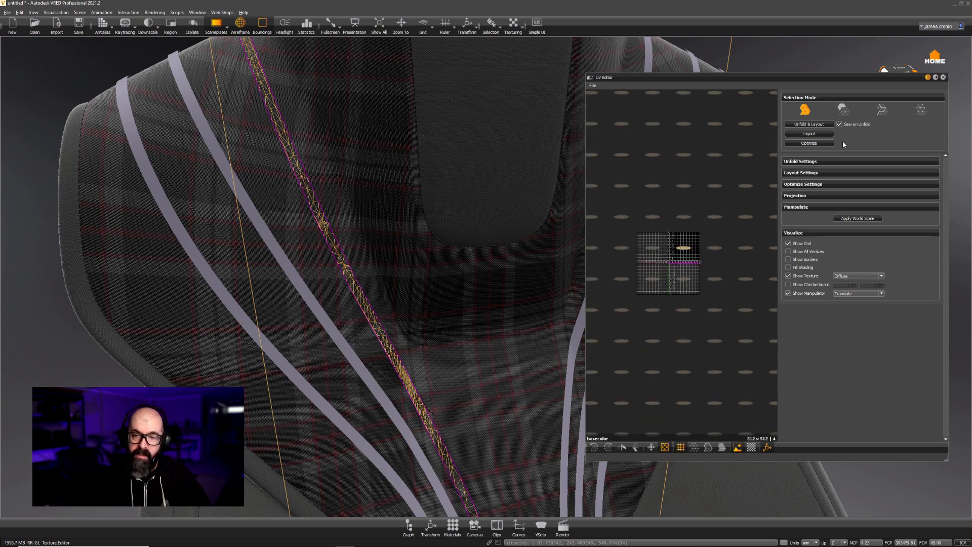
# Step: Select the stripe's UV island in island mode and move it up in V onto the centre of the stitch texture
pyautogui.click(844, 110)
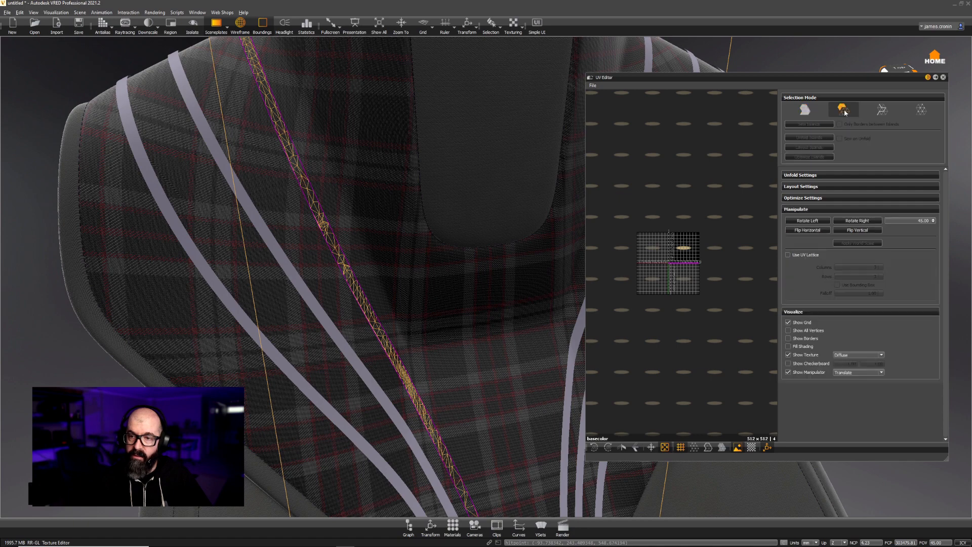
pyautogui.click(685, 264)
pyautogui.scroll(5, 702, 251)
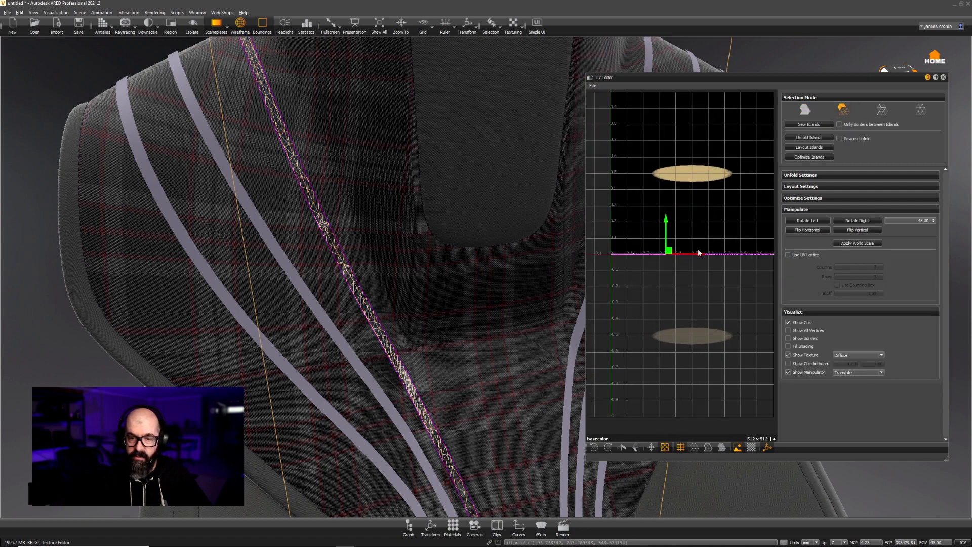
pyautogui.scroll(-5, 706, 298)
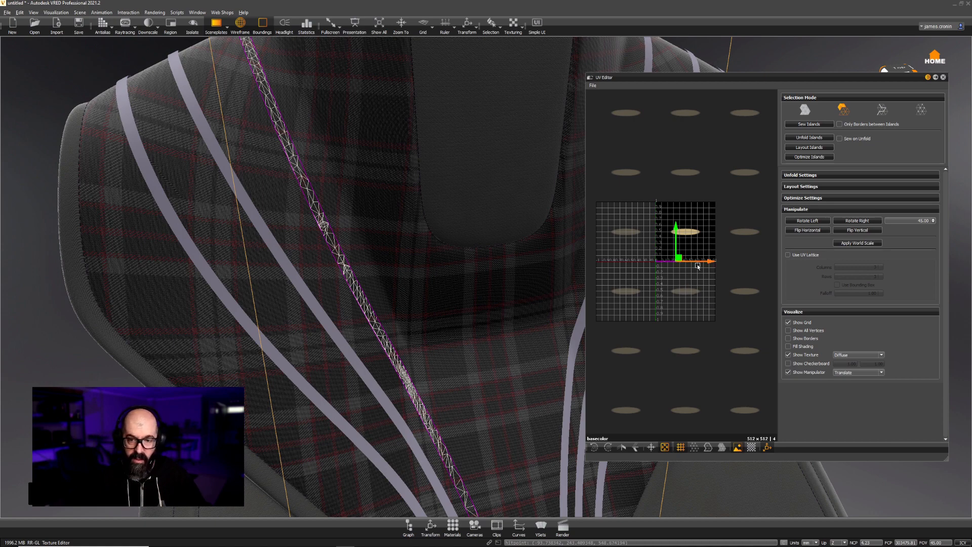
pyautogui.moveTo(676, 227); pyautogui.dragTo(677, 199)
pyautogui.scroll(6, 694, 218)
pyautogui.scroll(-1, 695, 219)
pyautogui.moveTo(694, 220); pyautogui.dragTo(691, 271, button='middle')
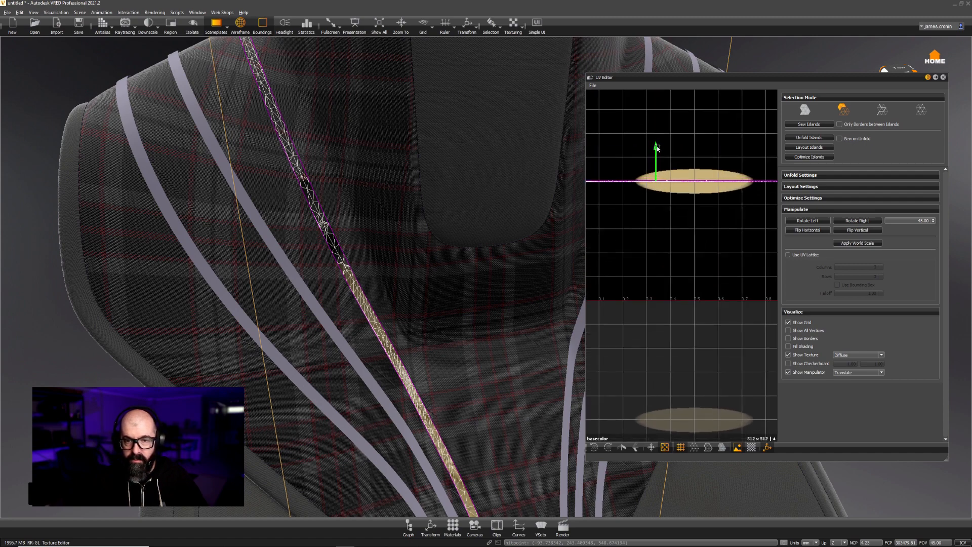
pyautogui.scroll(-1, 675, 232)
pyautogui.scroll(-4, 675, 231)
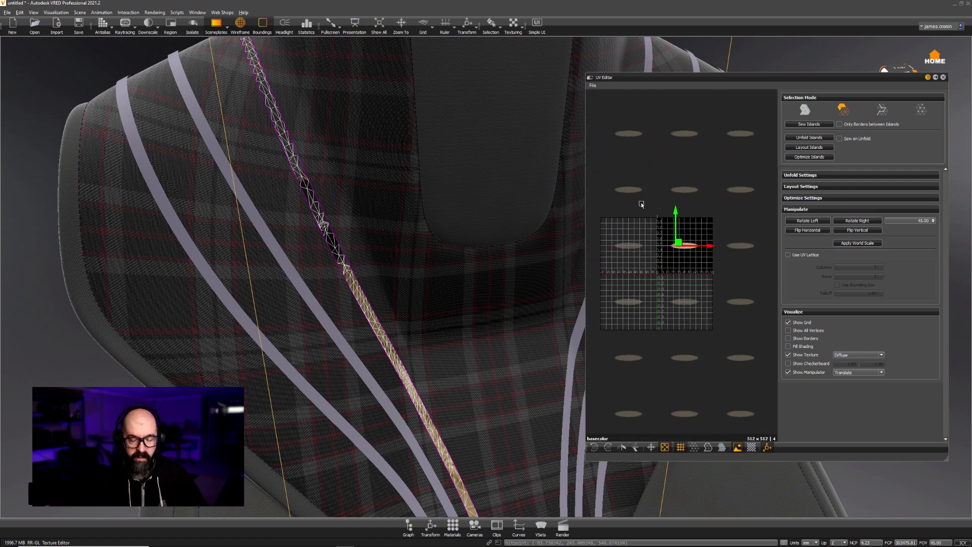
# Step: Scale the stripe's UV island up uniformly until its width fills one texture tile, and align it vertically with that tile
pyautogui.press('e')
pyautogui.press('r')
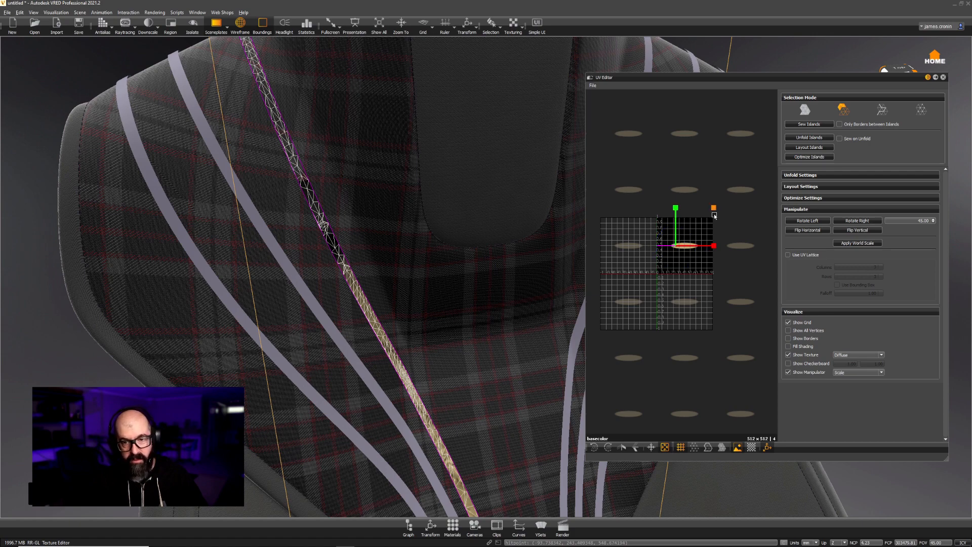
pyautogui.moveTo(714, 209); pyautogui.dragTo(872, 83)
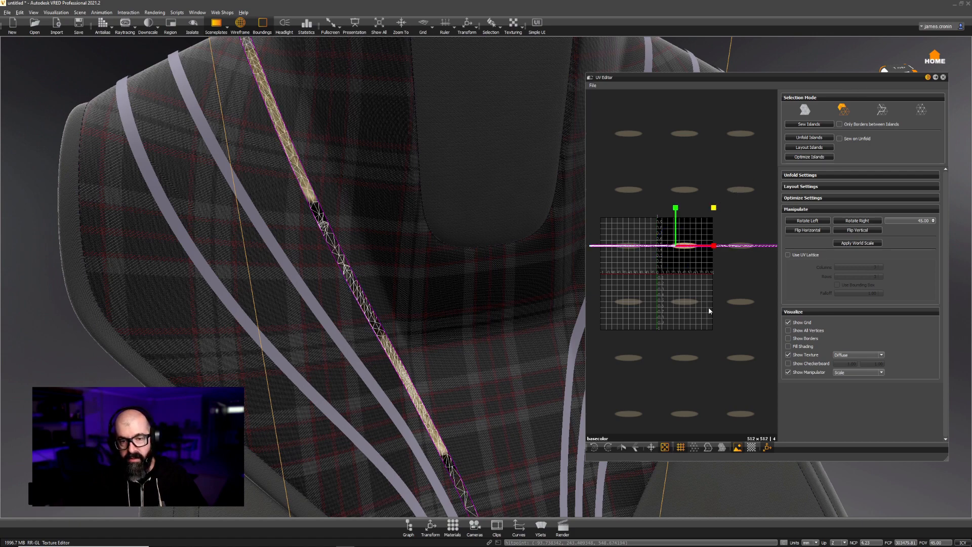
pyautogui.scroll(-5, 710, 273)
pyautogui.scroll(2, 711, 261)
pyautogui.moveTo(718, 221); pyautogui.dragTo(696, 289)
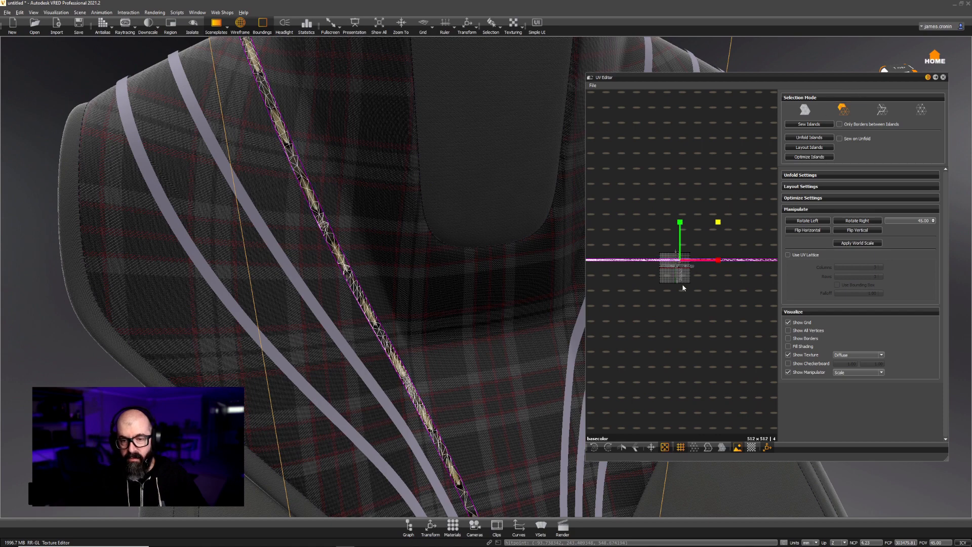
pyautogui.moveTo(718, 223); pyautogui.dragTo(829, 125)
pyautogui.scroll(3, 724, 192)
pyautogui.scroll(3, 723, 192)
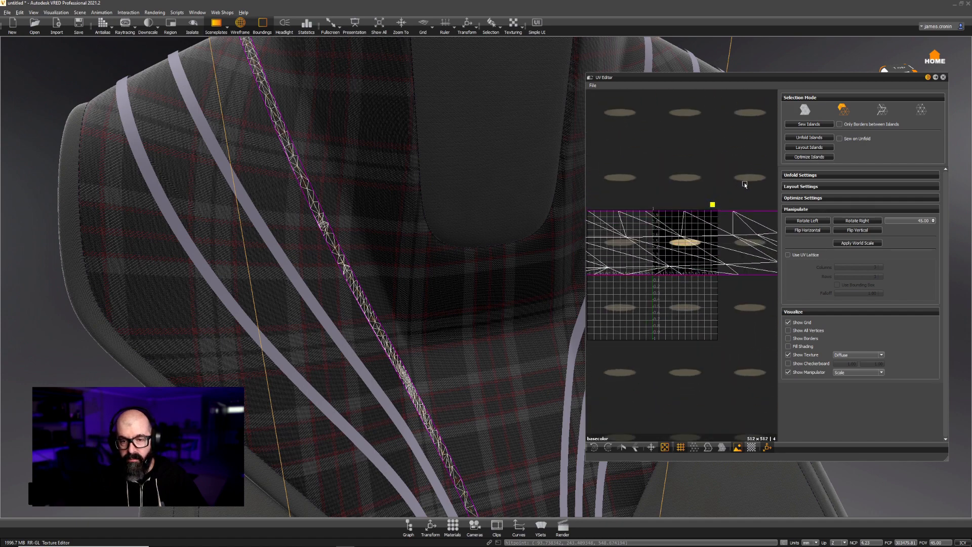
pyautogui.press('w')
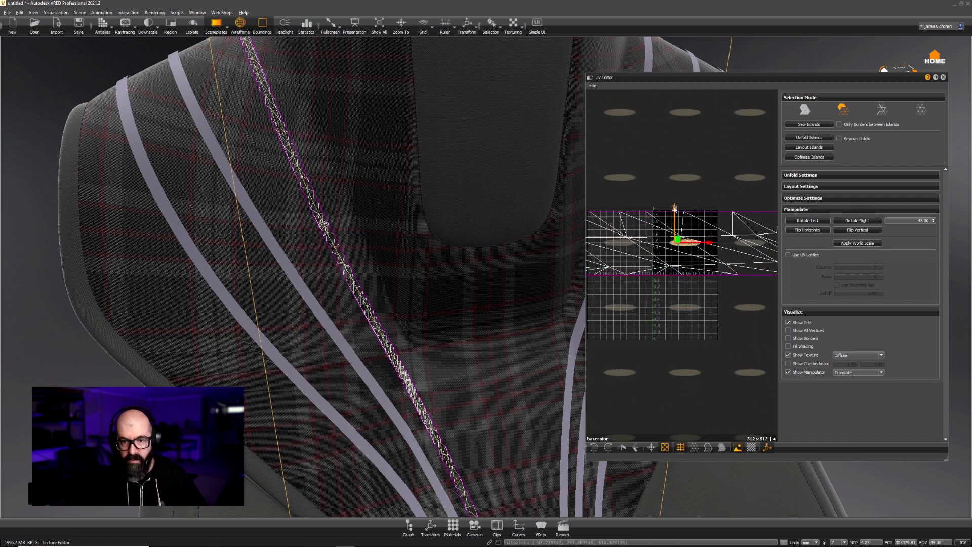
pyautogui.moveTo(675, 209); pyautogui.dragTo(678, 208)
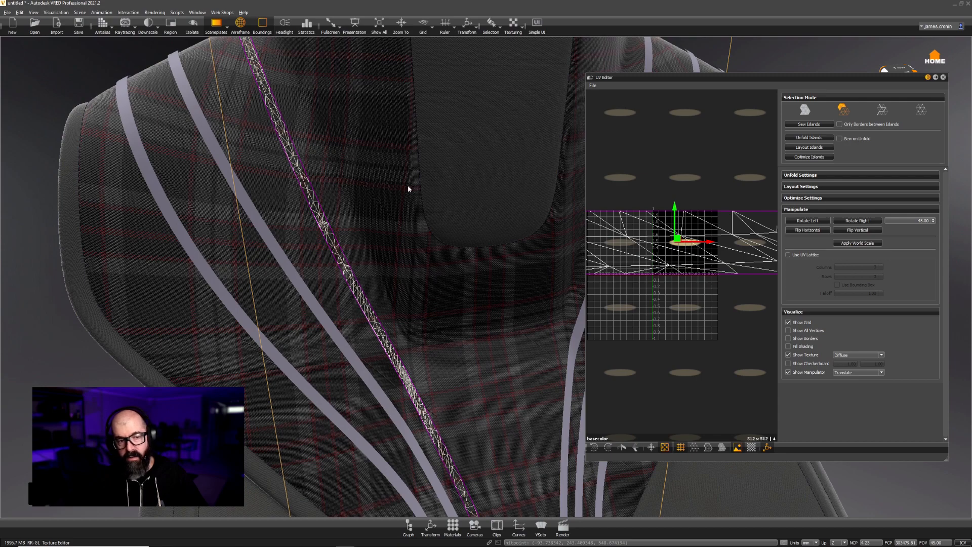
# Step: Hide the wireframe, inspect the stitches along the stripe up close, and dismiss the UV Editor
pyautogui.moveTo(368, 175); pyautogui.dragTo(361, 190, button='right')
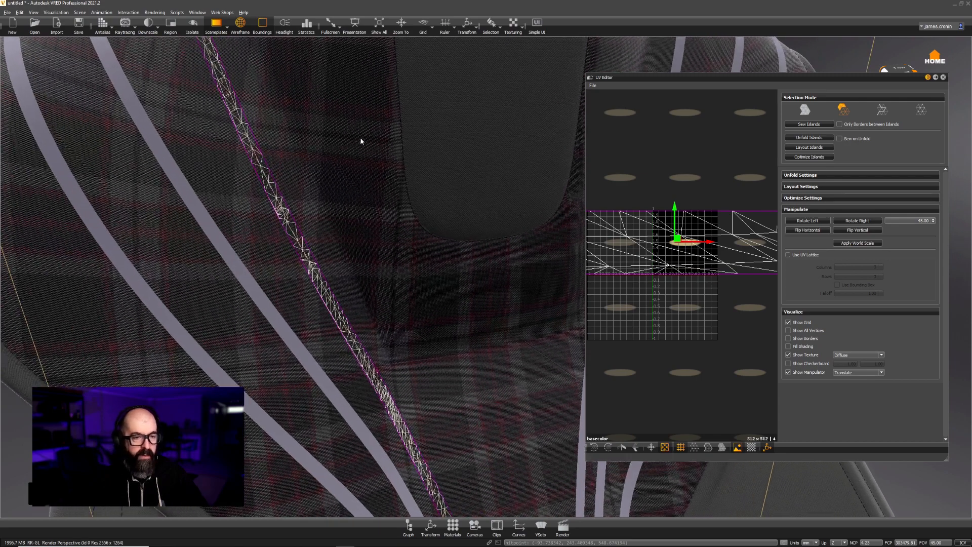
pyautogui.click(240, 22)
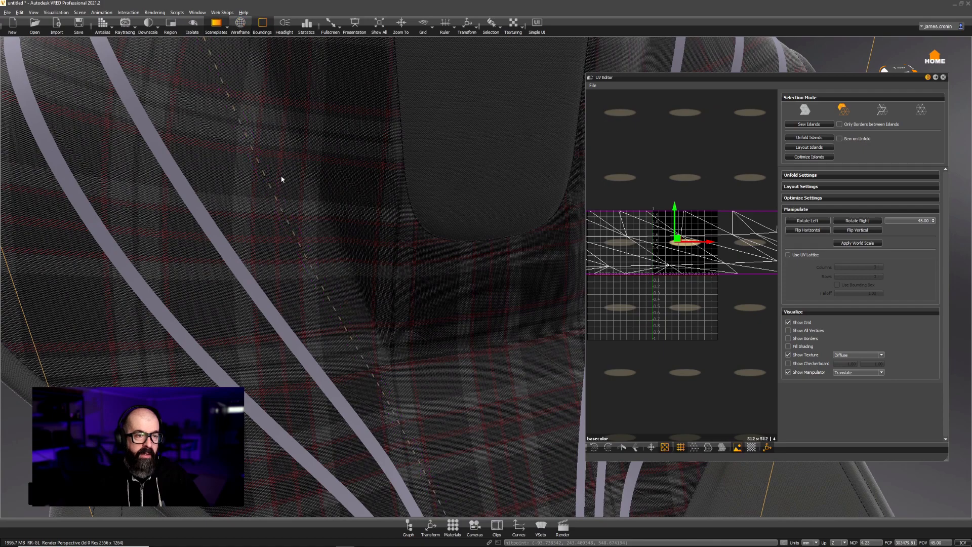
pyautogui.moveTo(278, 193)
pyautogui.mouseDown()
pyautogui.moveTo(308, 217)
pyautogui.moveTo(205, 134)
pyautogui.moveTo(227, 117)
pyautogui.moveTo(388, 373)
pyautogui.moveTo(377, 277)
pyautogui.moveTo(294, 310)
pyautogui.moveTo(382, 249)
pyautogui.moveTo(287, 260)
pyautogui.moveTo(456, 239)
pyautogui.moveTo(285, 178)
pyautogui.mouseUp()
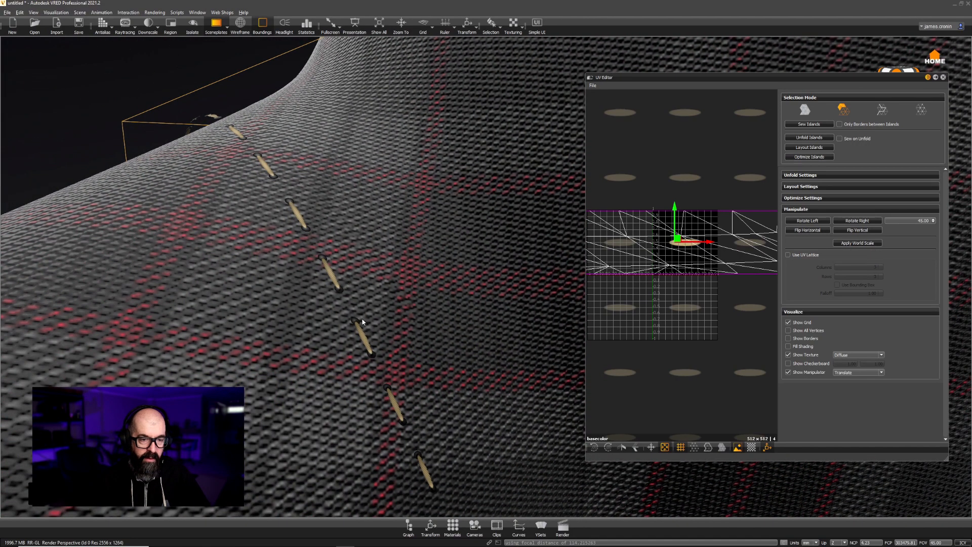
pyautogui.click(240, 24)
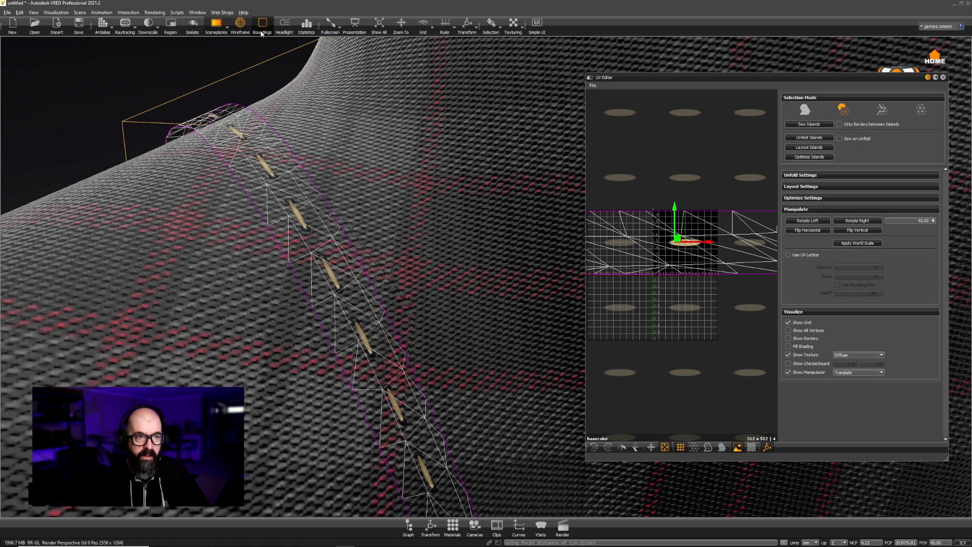
pyautogui.click(240, 26)
pyautogui.moveTo(349, 141); pyautogui.dragTo(324, 127)
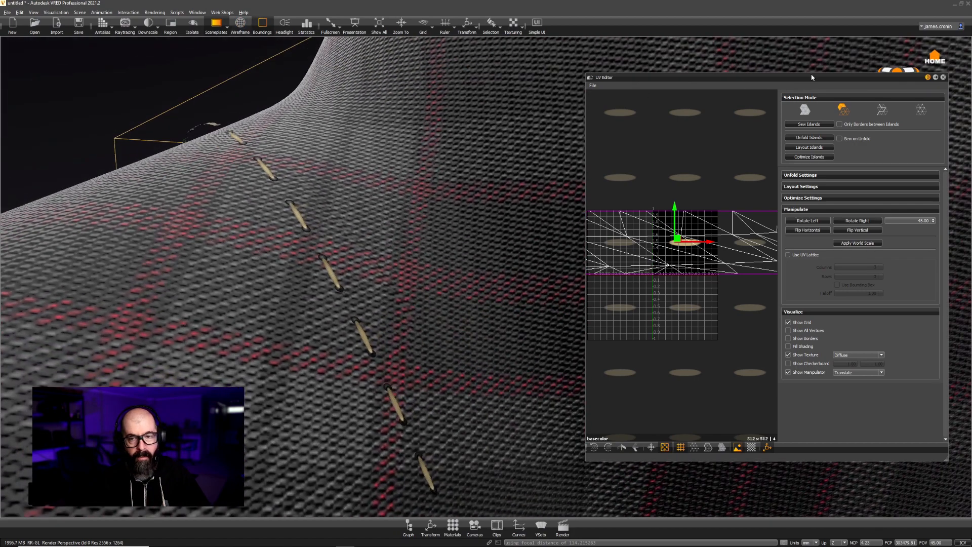
pyautogui.click(936, 79)
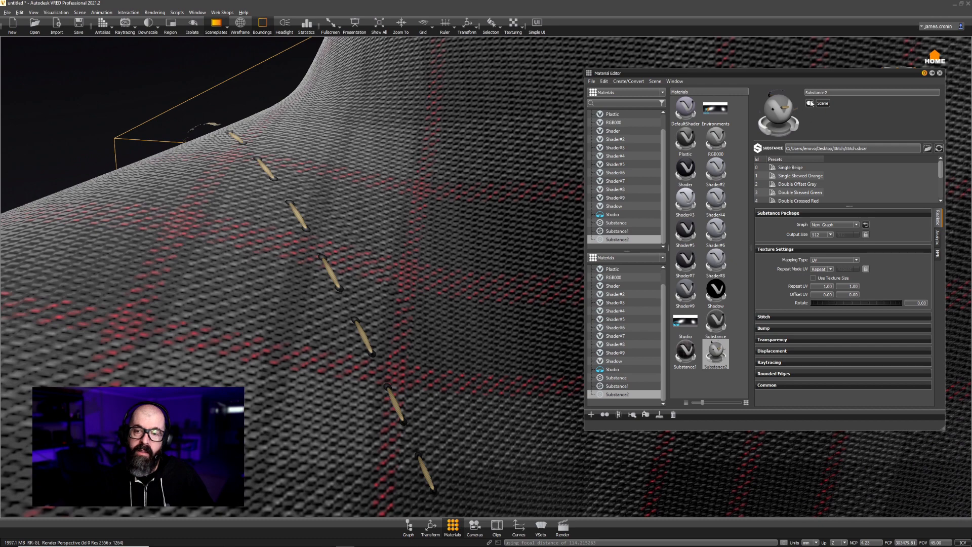
# Step: Try the presets Single Beige, Single Skewed Orange, Double Offset Gray, Double Skewed Green and Double Crossed Red on the Substance2 material
pyautogui.click(793, 168)
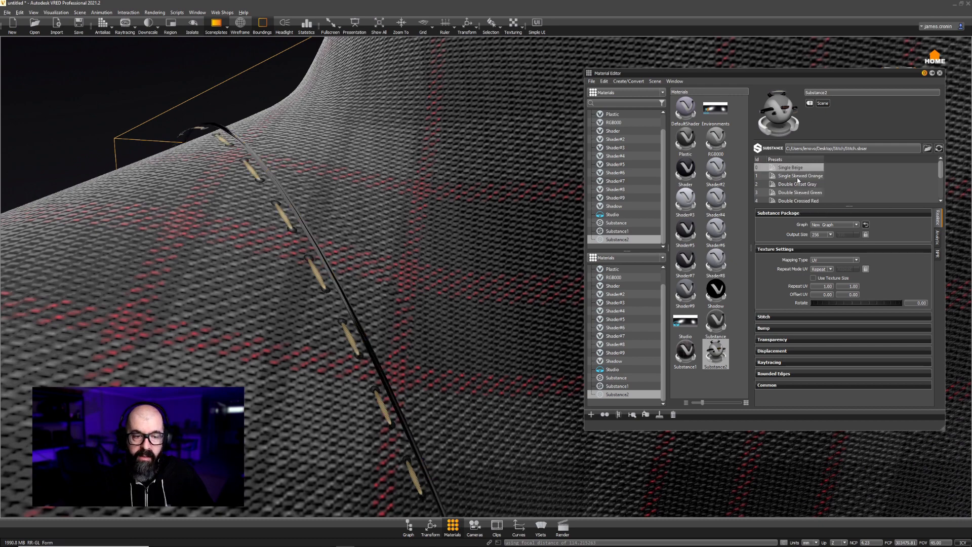
pyautogui.doubleClick(798, 176)
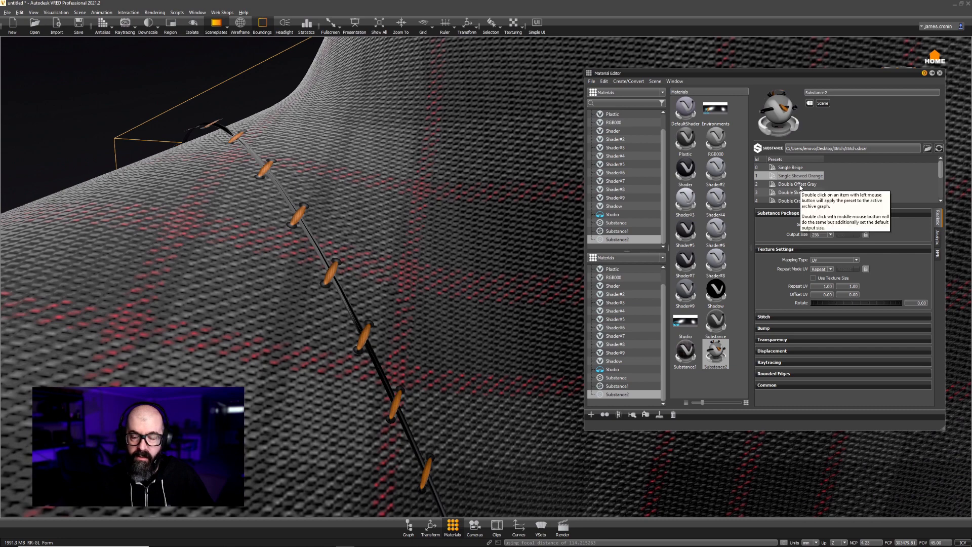
pyautogui.doubleClick(800, 185)
pyautogui.doubleClick(801, 194)
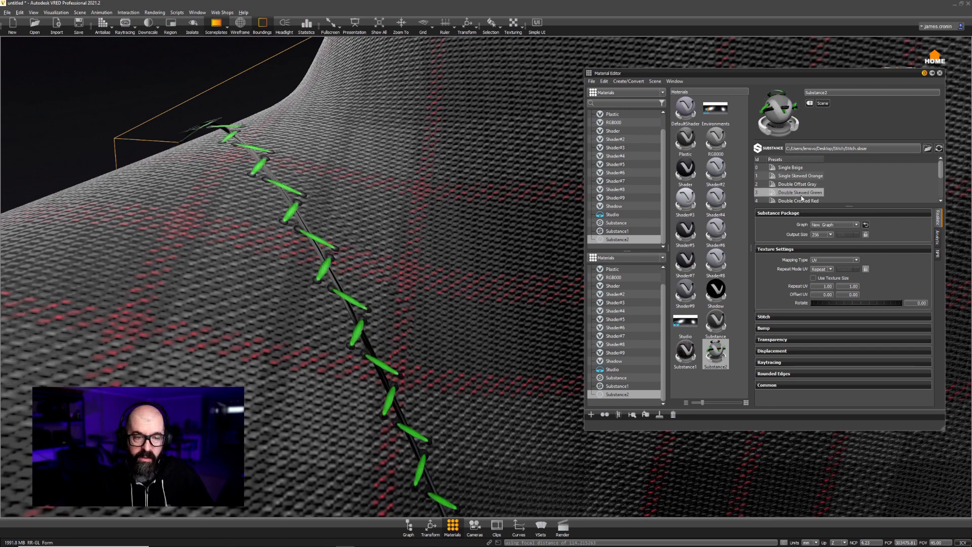
pyautogui.doubleClick(803, 201)
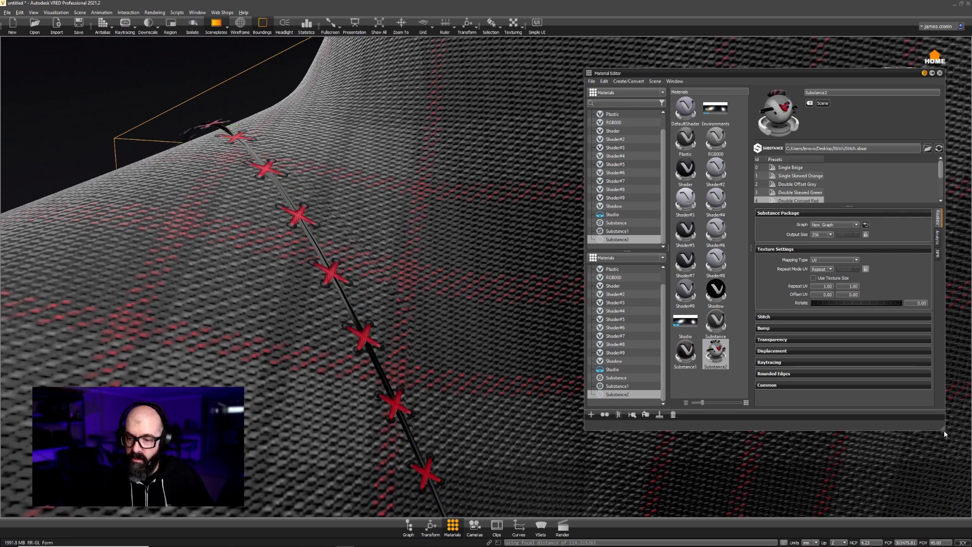
# Step: Enlarge the Material Editor and apply the Double Skewed Green preset to the Substance2 material
pyautogui.moveTo(943, 431); pyautogui.dragTo(944, 503)
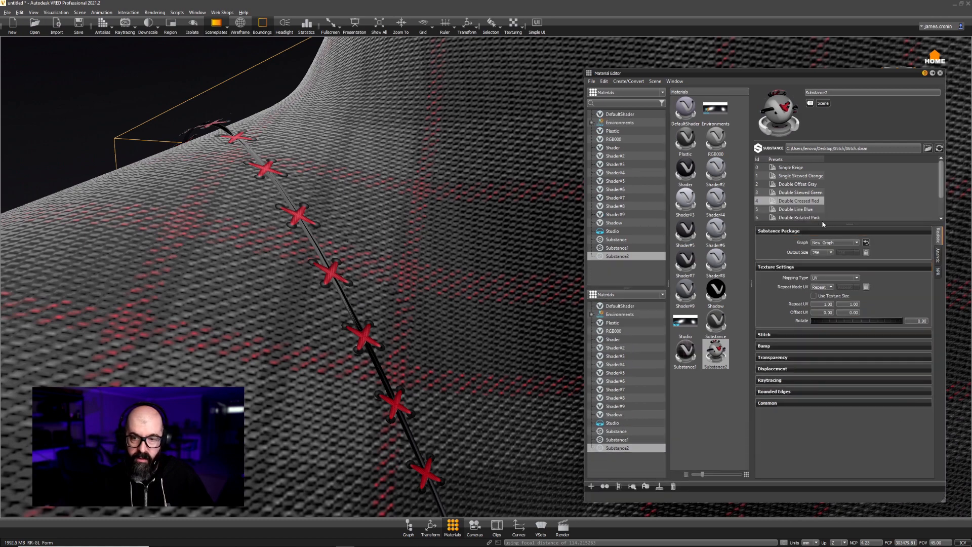
pyautogui.doubleClick(796, 192)
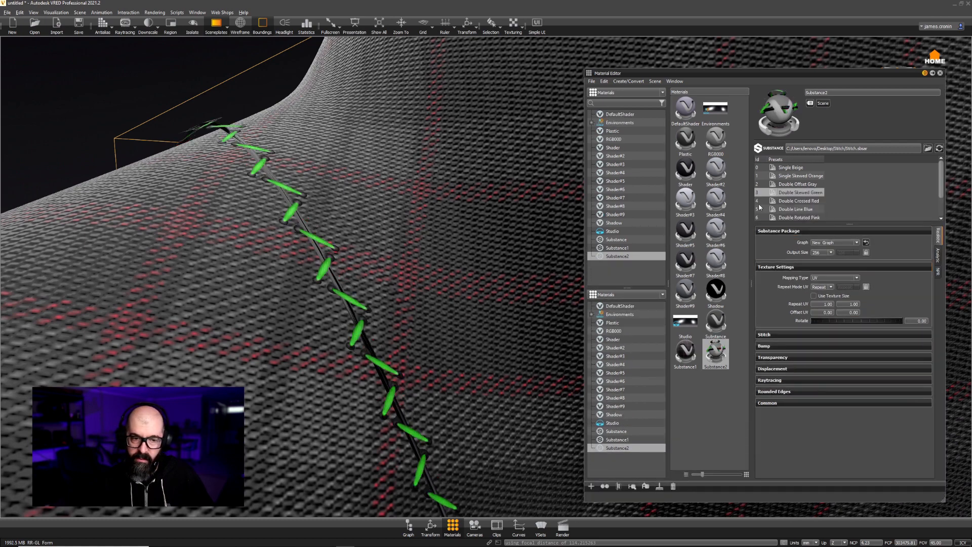
pyautogui.moveTo(527, 331); pyautogui.dragTo(468, 362)
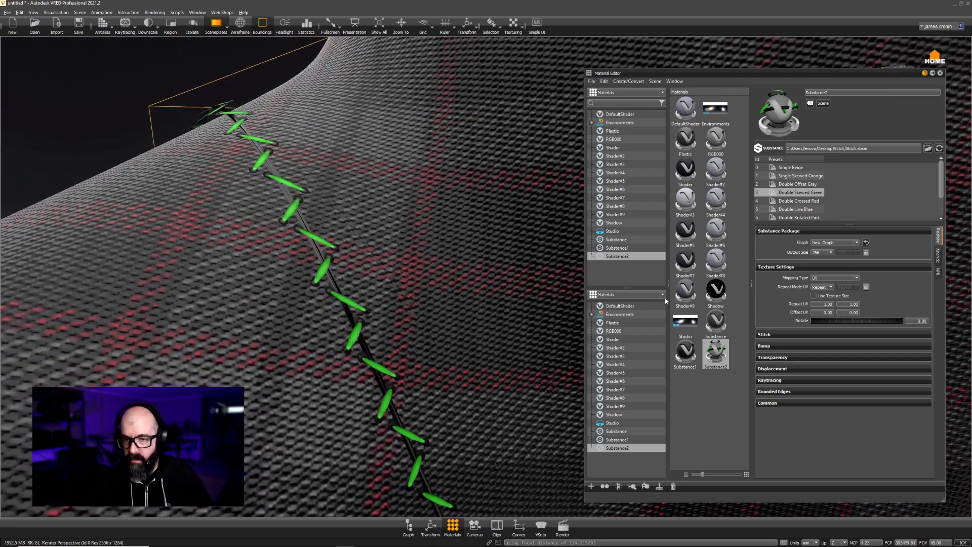
# Step: Collapse the package and texture settings and turn off Quilt in the material's Stitch settings
pyautogui.click(778, 231)
pyautogui.click(779, 242)
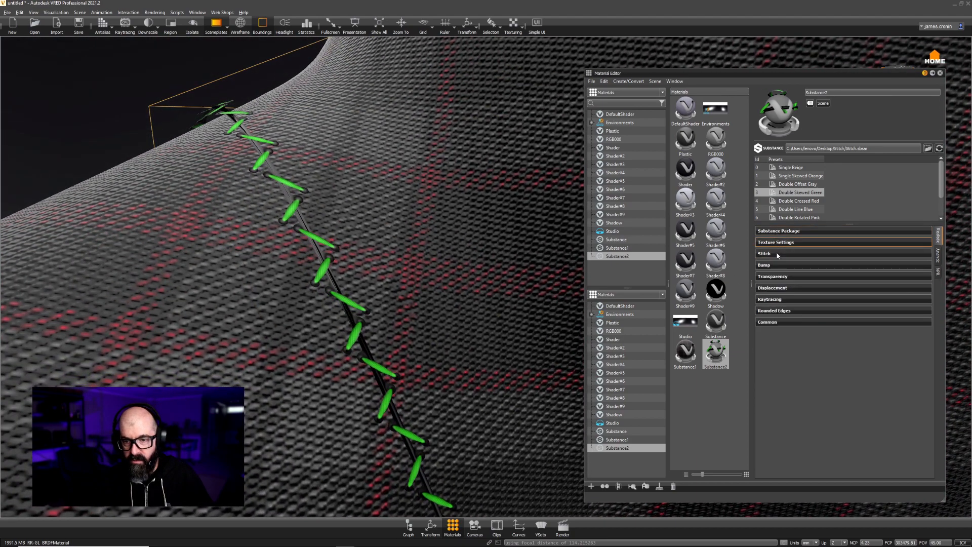
pyautogui.click(777, 254)
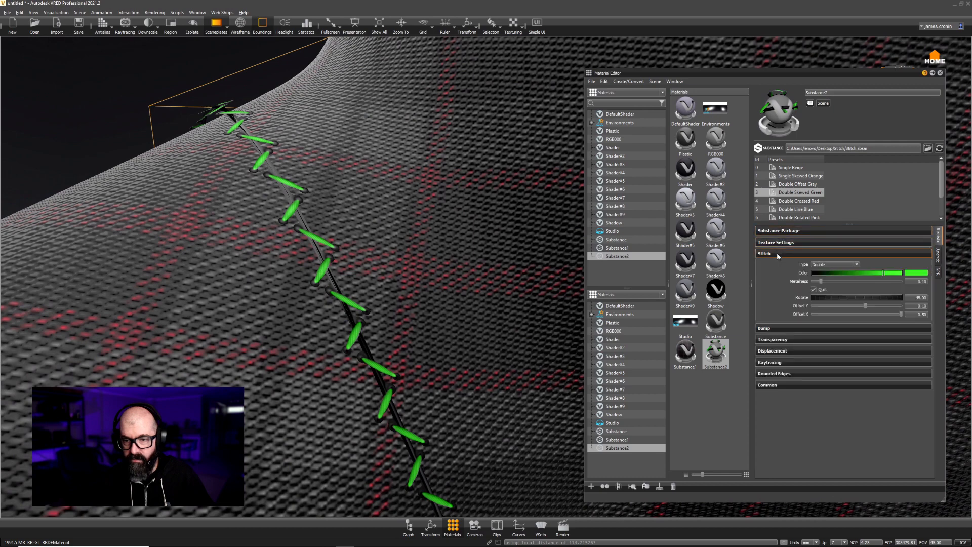
pyautogui.click(815, 290)
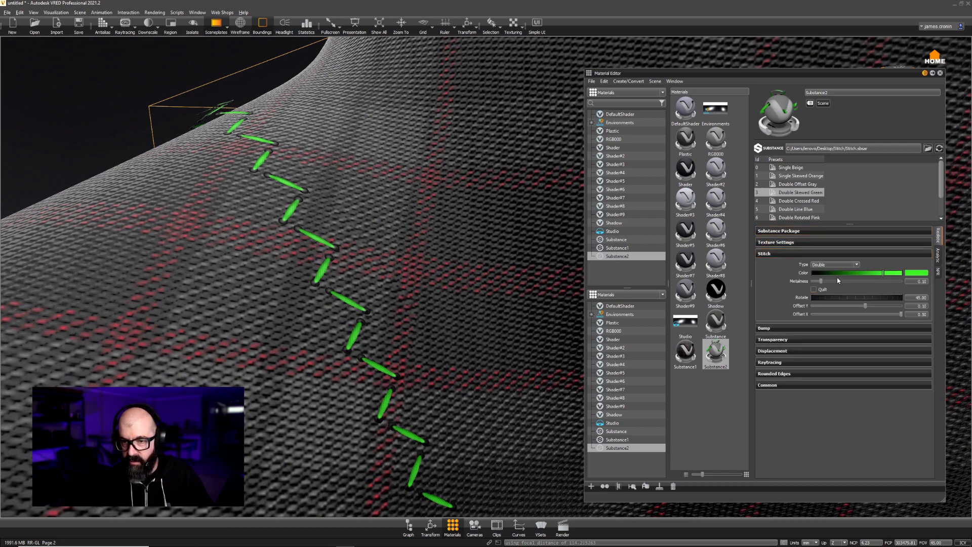
# Step: Preview the stitches in red on the seat and set their final colour to white (RGB 1, 1, 1)
pyautogui.click(922, 273)
pyautogui.moveTo(704, 245)
pyautogui.mouseDown()
pyautogui.moveTo(609, 153)
pyautogui.moveTo(796, 161)
pyautogui.mouseUp()
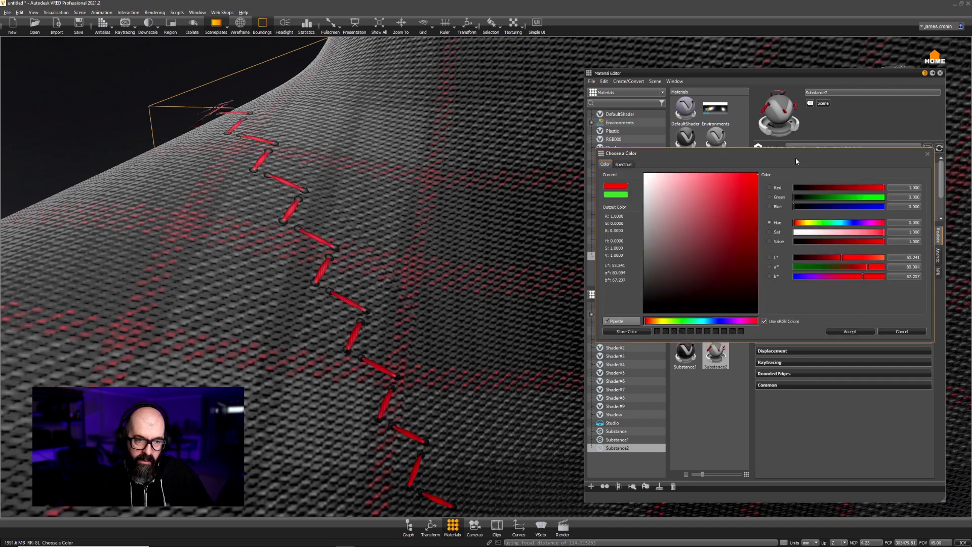
pyautogui.moveTo(496, 242); pyautogui.dragTo(463, 278, button='right')
pyautogui.moveTo(463, 281)
pyautogui.mouseDown()
pyautogui.moveTo(383, 275)
pyautogui.moveTo(477, 306)
pyautogui.moveTo(481, 276)
pyautogui.mouseUp()
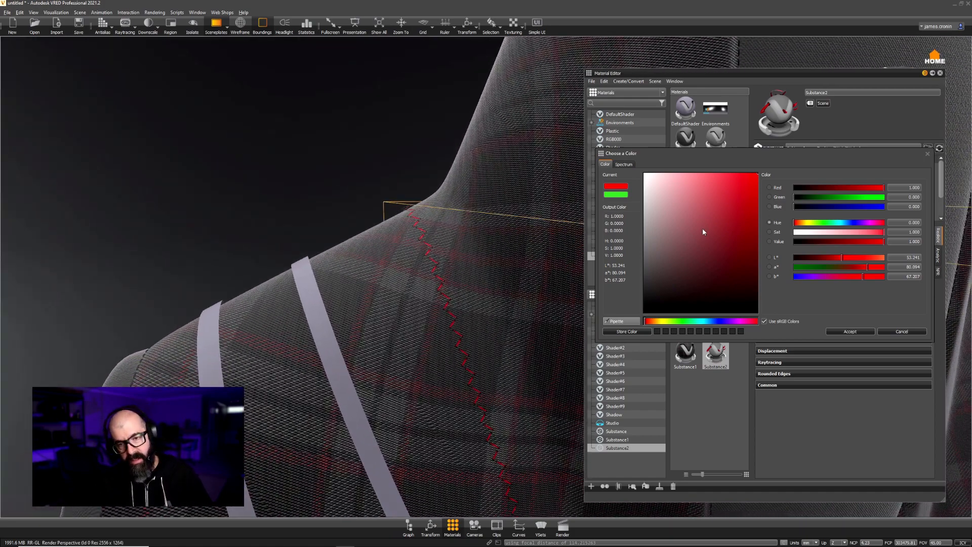
pyautogui.moveTo(703, 228); pyautogui.dragTo(628, 158)
pyautogui.moveTo(476, 340); pyautogui.dragTo(460, 353, button='right')
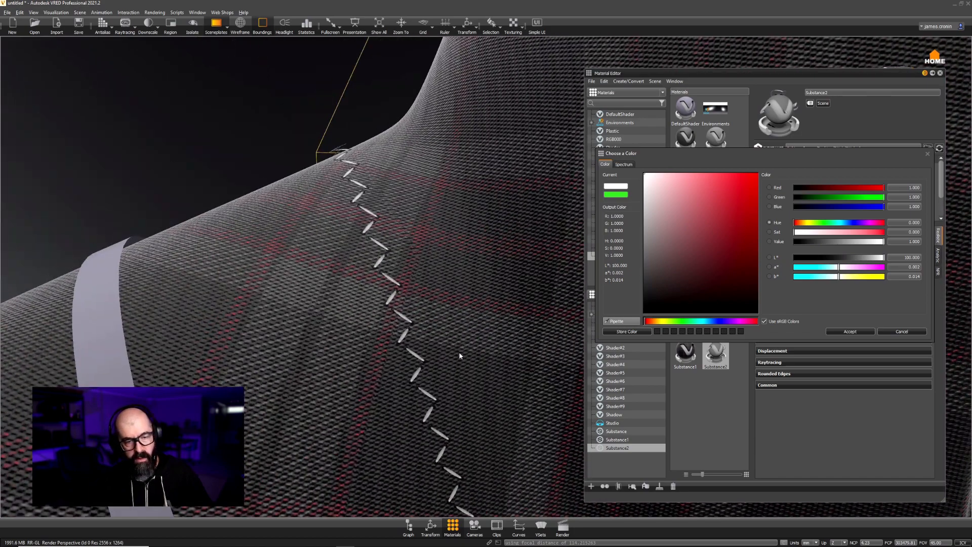
pyautogui.moveTo(460, 353); pyautogui.dragTo(451, 319)
pyautogui.click(856, 331)
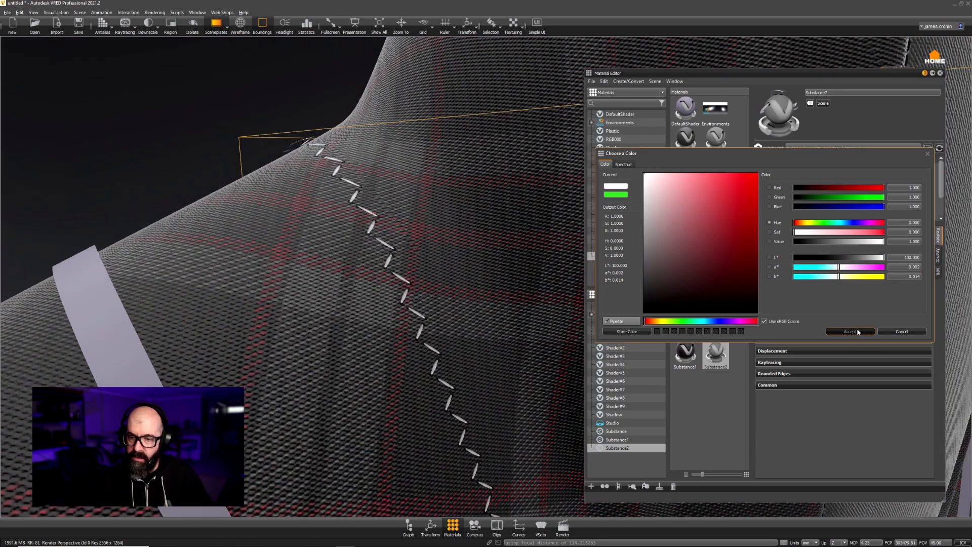
# Step: Raise the stitch material's Displacement Height to about 0.84 and check the relief of the stitches from a low angle
pyautogui.click(790, 350)
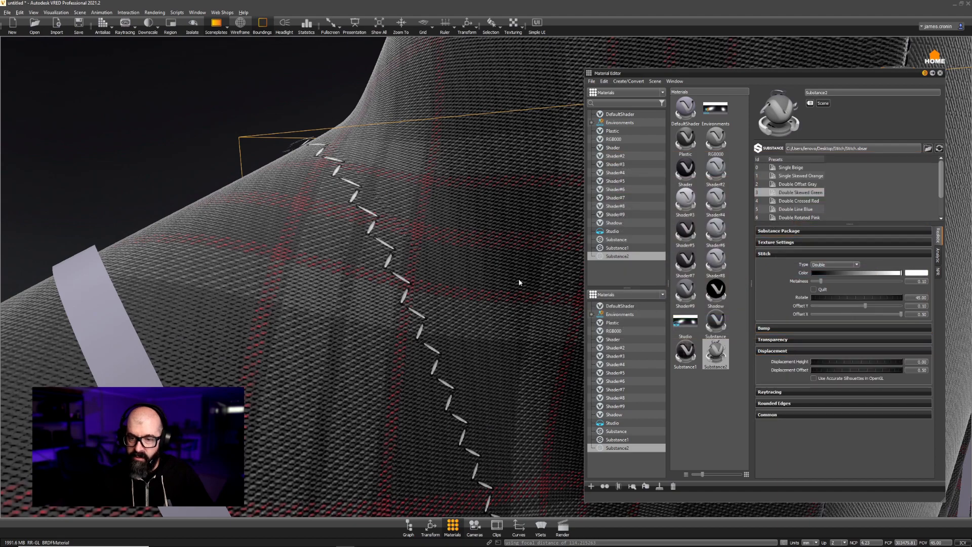
pyautogui.moveTo(353, 228); pyautogui.dragTo(376, 254)
pyautogui.moveTo(375, 255); pyautogui.dragTo(379, 273, button='right')
pyautogui.moveTo(390, 303); pyautogui.dragTo(348, 290)
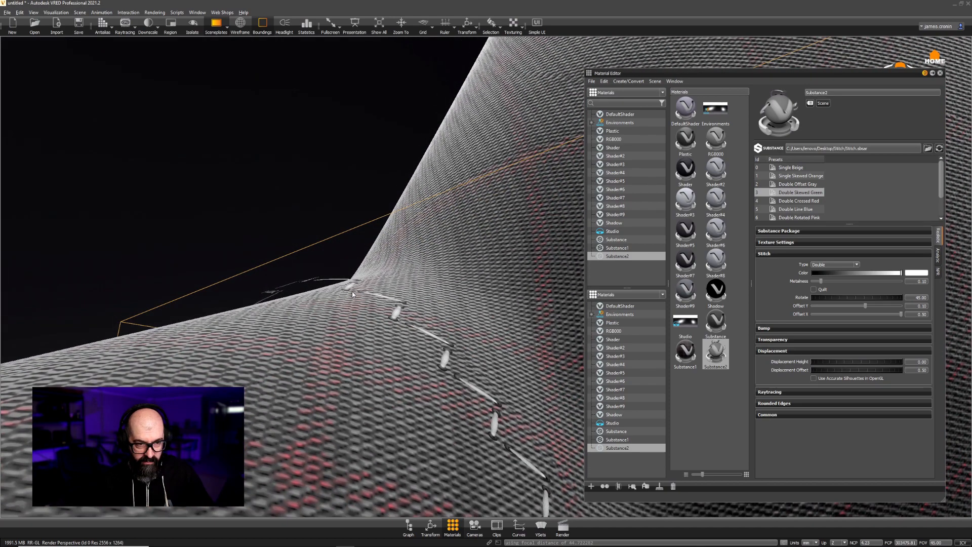
pyautogui.moveTo(368, 238); pyautogui.dragTo(344, 299)
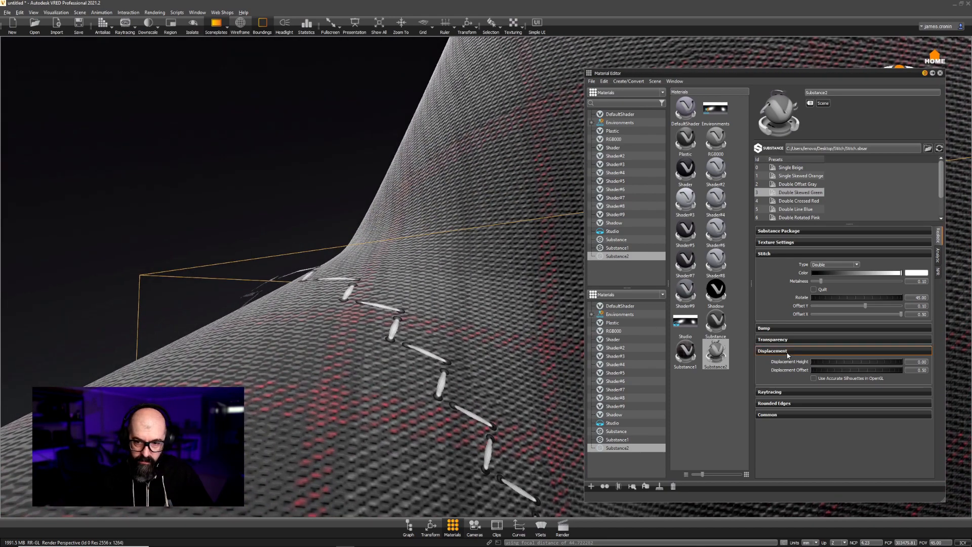
pyautogui.moveTo(831, 364); pyautogui.dragTo(866, 363)
pyautogui.moveTo(378, 317); pyautogui.dragTo(296, 286)
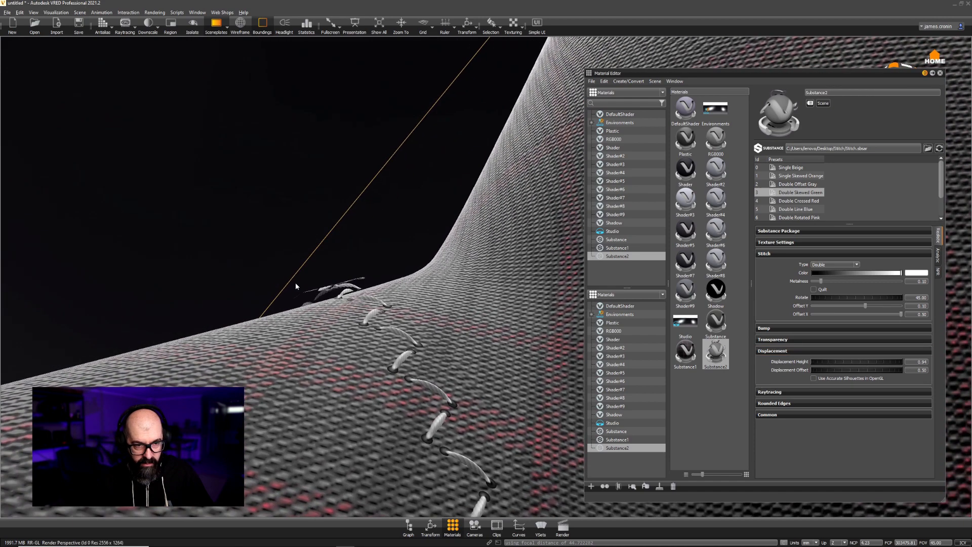
# Step: Turn on accurate silhouettes in OpenGL for the stitch material's displacement and check the raised stitches in profile
pyautogui.click(814, 378)
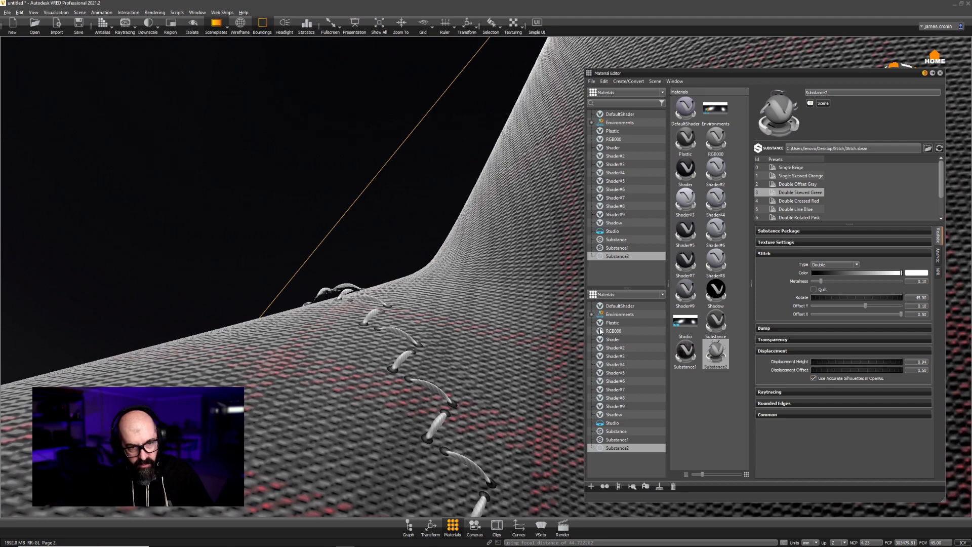
pyautogui.moveTo(397, 284); pyautogui.dragTo(391, 334)
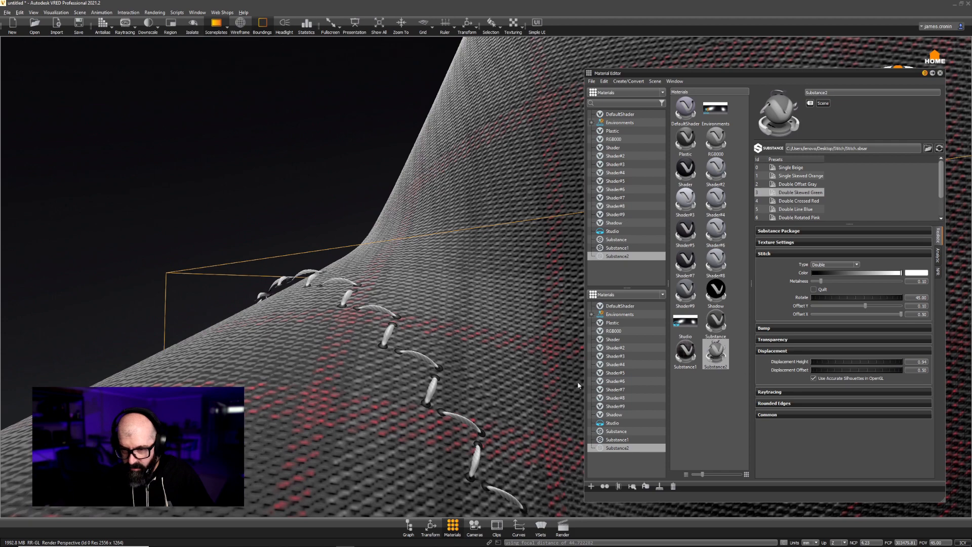
pyautogui.moveTo(512, 375); pyautogui.dragTo(418, 337)
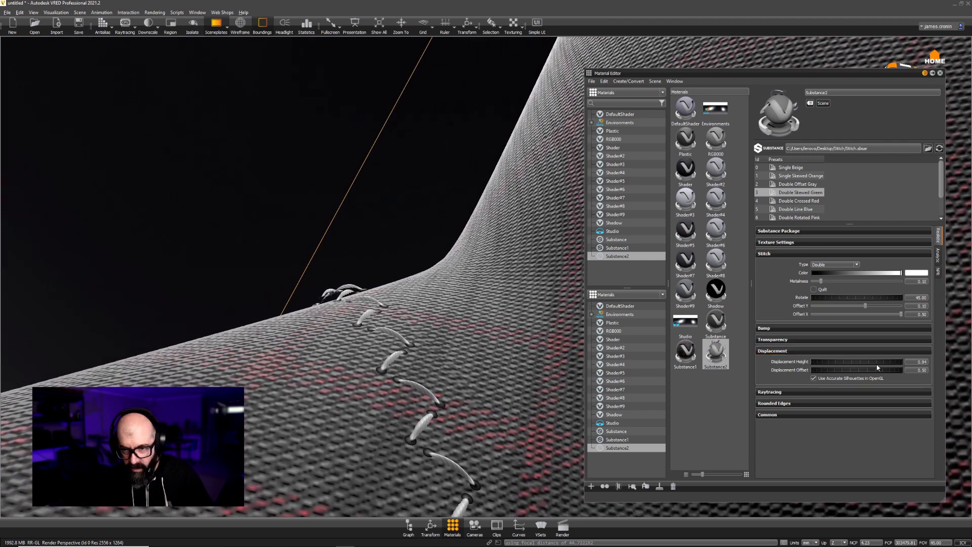
# Step: Set the stitch material's Displacement Height to about 0.5 and raise its Displacement Offset to about 1.96
pyautogui.doubleClick(911, 362)
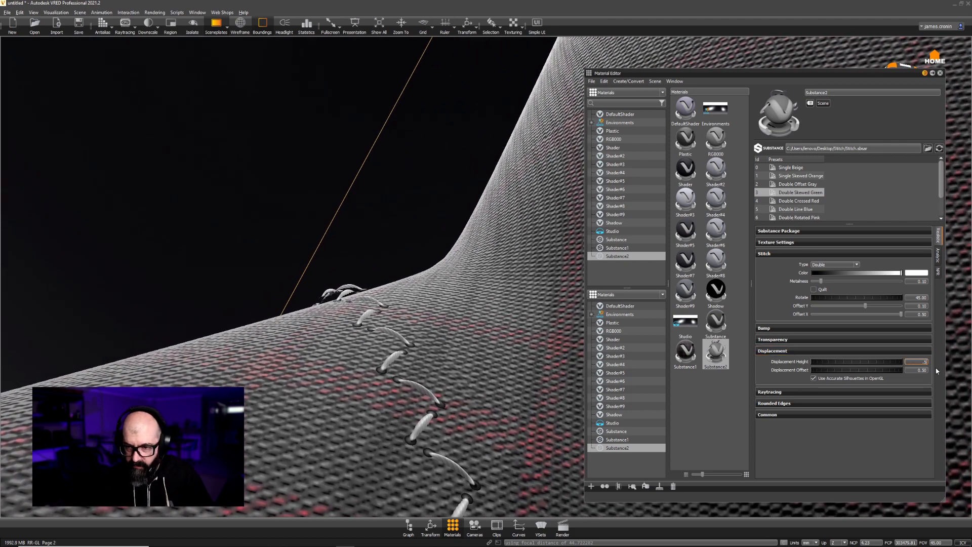
pyautogui.press('Return')
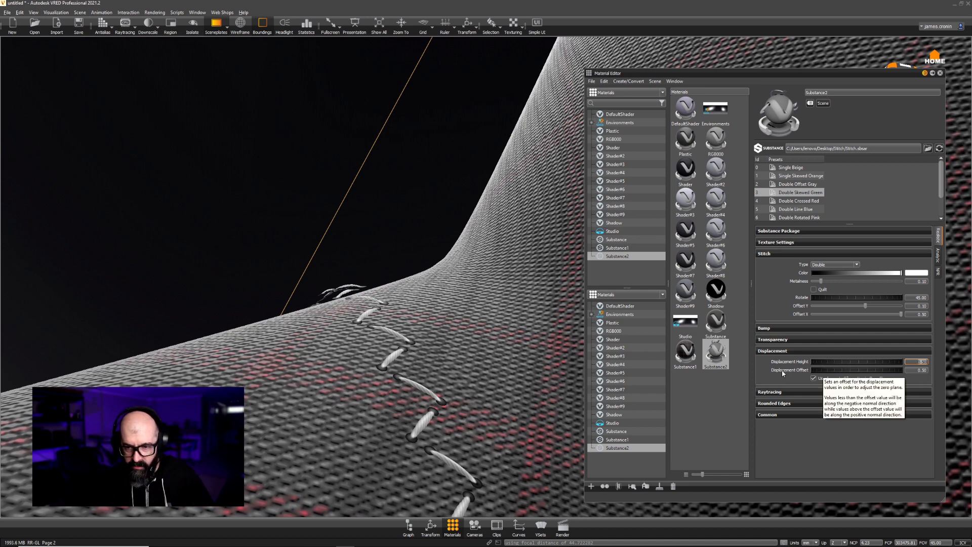
pyautogui.moveTo(862, 371); pyautogui.dragTo(919, 372)
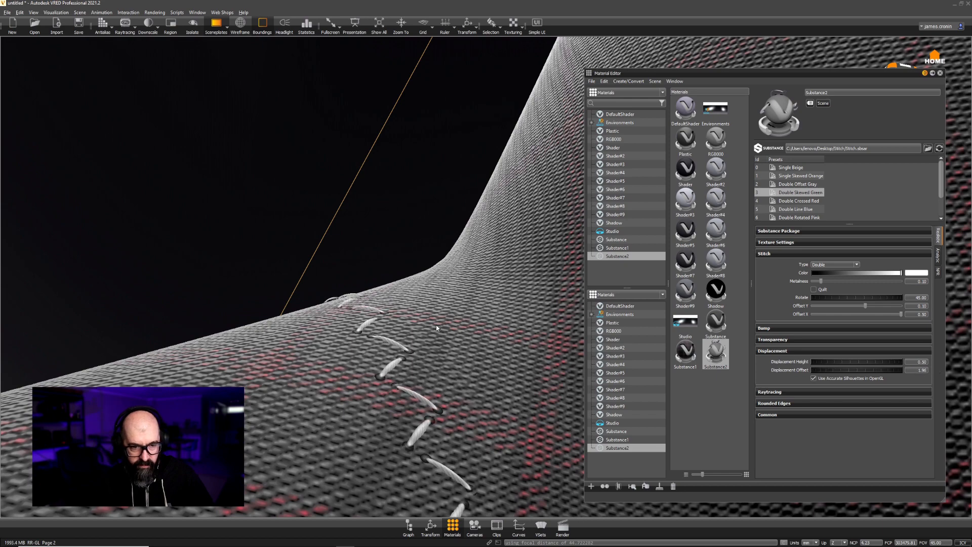
# Step: Examine the white stitch line on the seat shoulder from several distances and angles with the Material Editor temporarily hidden
pyautogui.keyDown('alt'); pyautogui.moveTo(437, 329); pyautogui.dragTo(578, 480); pyautogui.keyUp('alt')
pyautogui.keyDown('alt'); pyautogui.moveTo(578, 481); pyautogui.dragTo(418, 347, button='right'); pyautogui.keyUp('alt')
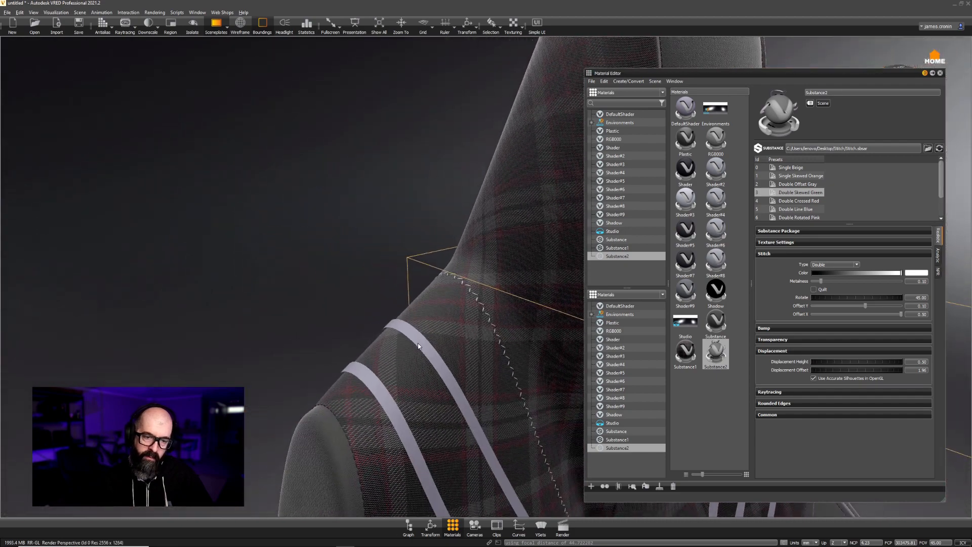
pyautogui.keyDown('alt'); pyautogui.moveTo(426, 339); pyautogui.dragTo(401, 328, button='middle'); pyautogui.keyUp('alt')
pyautogui.click(940, 73)
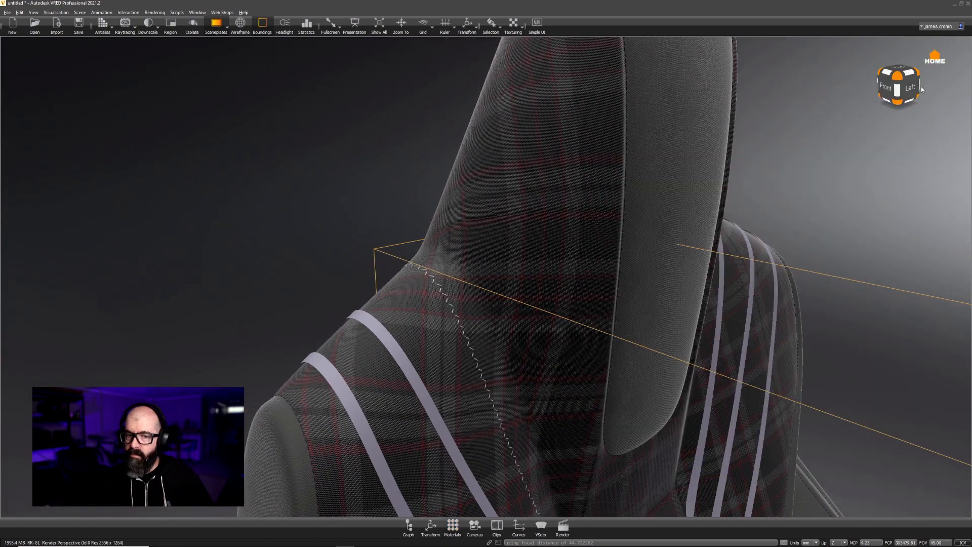
pyautogui.keyDown('alt'); pyautogui.moveTo(579, 343); pyautogui.dragTo(251, 293); pyautogui.keyUp('alt')
pyautogui.keyDown('alt'); pyautogui.moveTo(250, 291); pyautogui.dragTo(507, 283, button='right'); pyautogui.keyUp('alt')
pyautogui.keyDown('alt'); pyautogui.moveTo(300, 305); pyautogui.dragTo(598, 299); pyautogui.keyUp('alt')
pyautogui.keyDown('alt'); pyautogui.moveTo(226, 311); pyautogui.dragTo(464, 372); pyautogui.keyUp('alt')
pyautogui.press('F3')
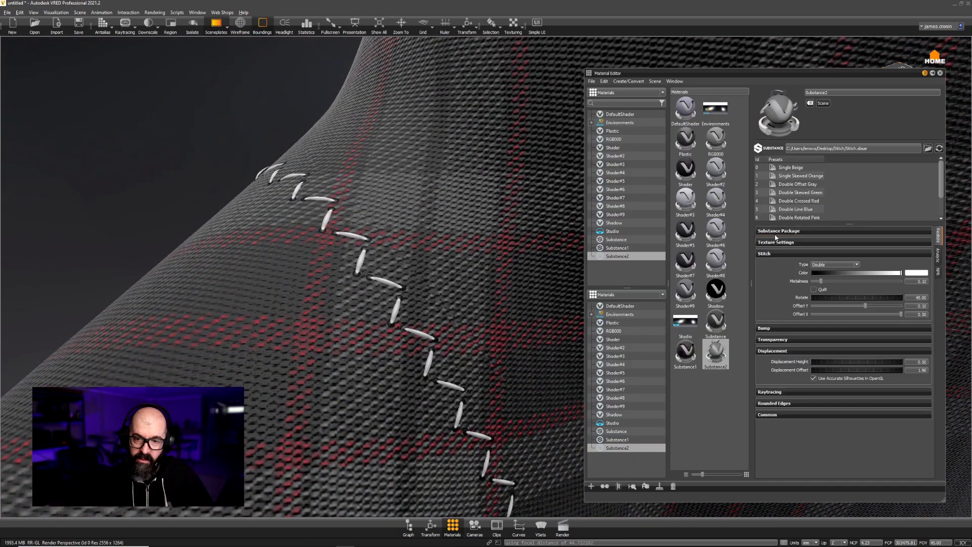
# Step: Save the current white stitch settings as a new preset and apply the Twofold Gold Metal preset to the stitches
pyautogui.scroll(-1, 942, 180)
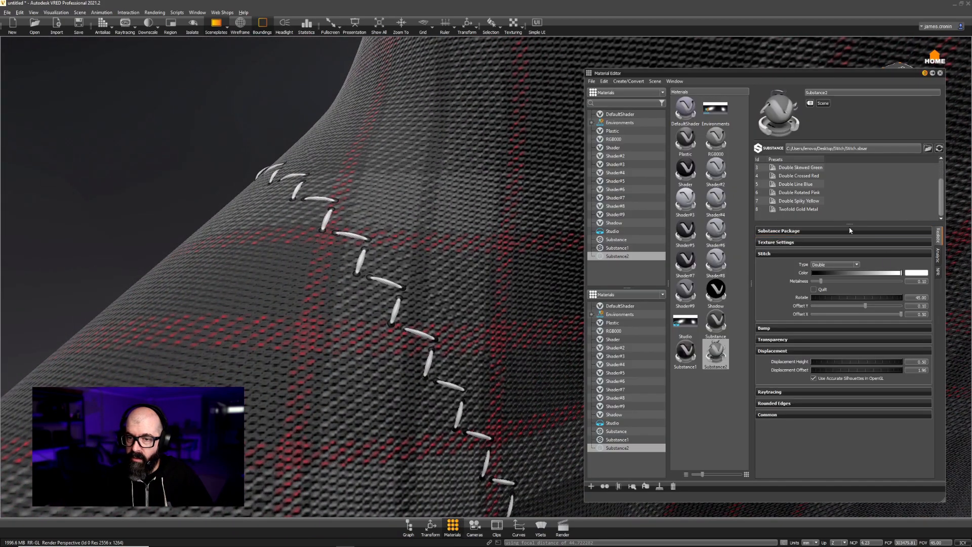
pyautogui.rightClick(789, 217)
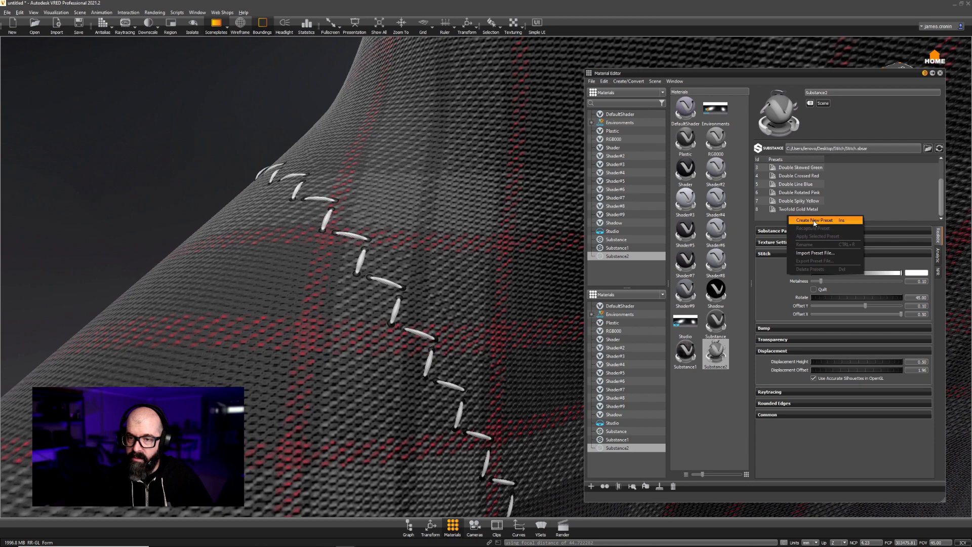
pyautogui.click(814, 220)
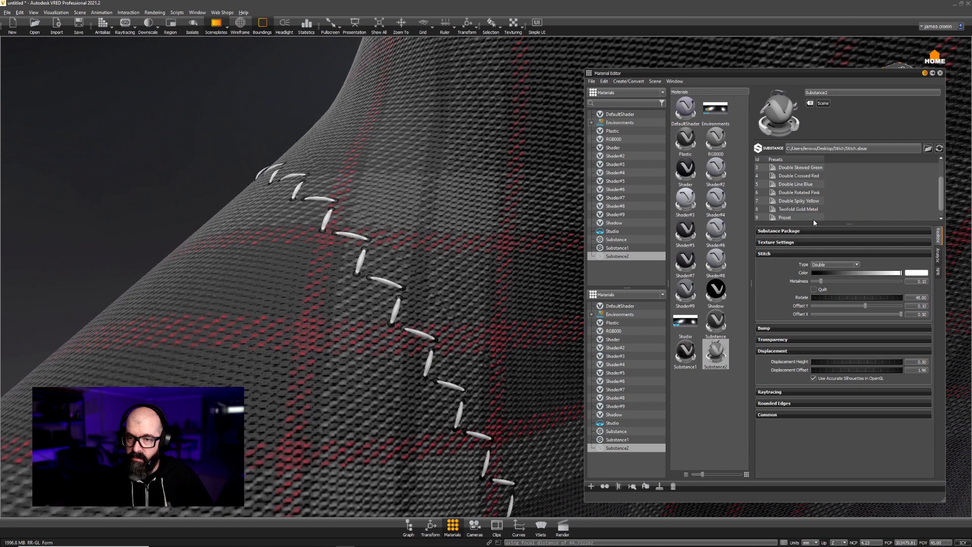
pyautogui.doubleClick(789, 209)
pyautogui.moveTo(491, 266); pyautogui.dragTo(214, 299)
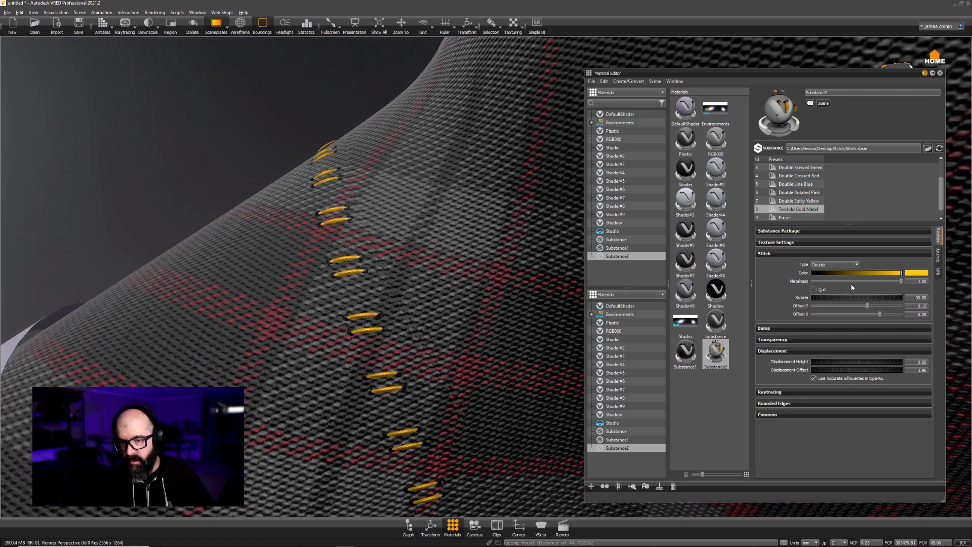
pyautogui.click(917, 274)
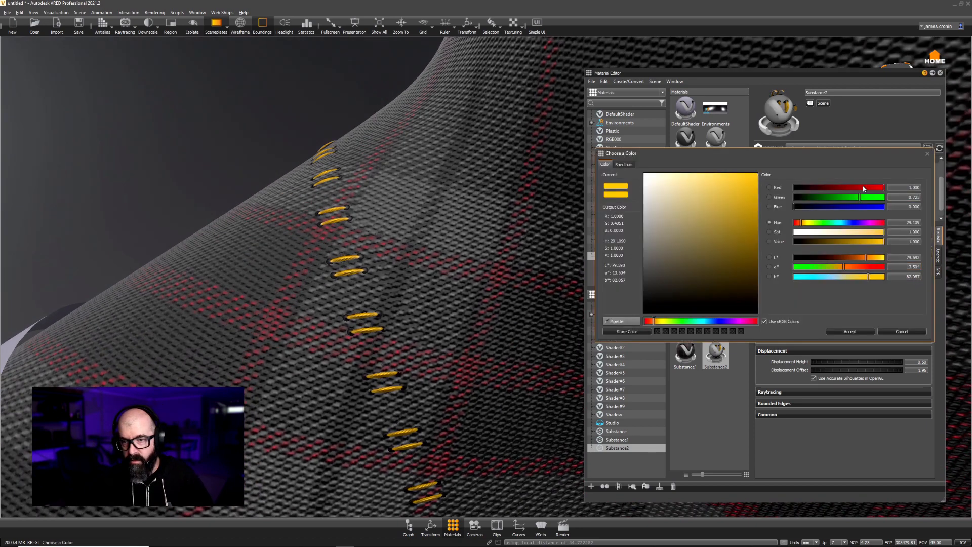
pyautogui.moveTo(859, 199); pyautogui.dragTo(767, 200)
pyautogui.moveTo(362, 307); pyautogui.dragTo(514, 293)
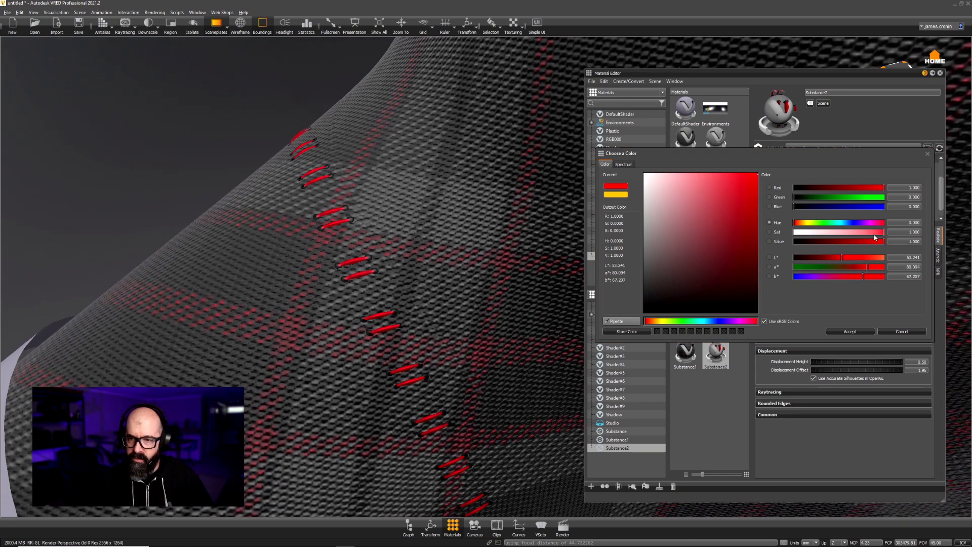
pyautogui.moveTo(843, 257); pyautogui.dragTo(829, 260)
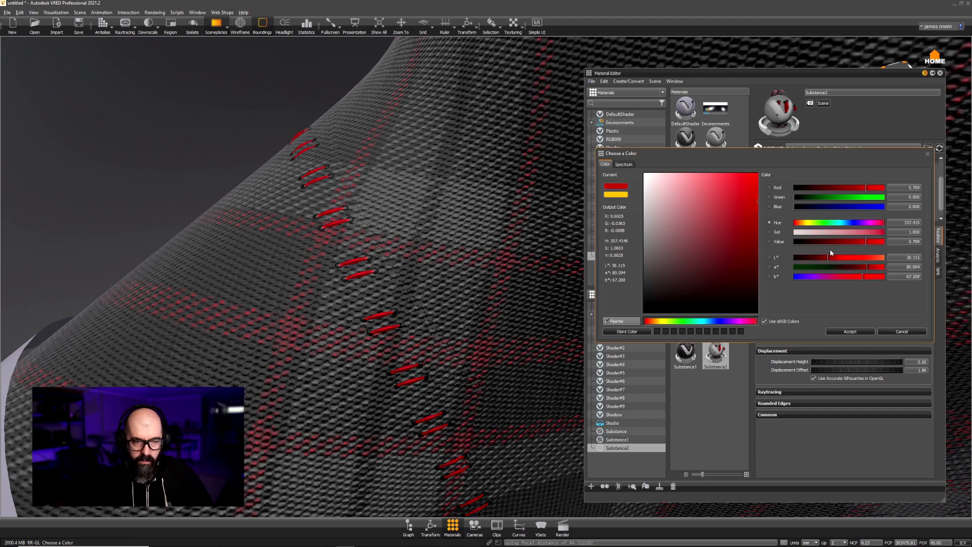
pyautogui.moveTo(864, 191); pyautogui.dragTo(846, 190)
pyautogui.moveTo(428, 257); pyautogui.dragTo(436, 211)
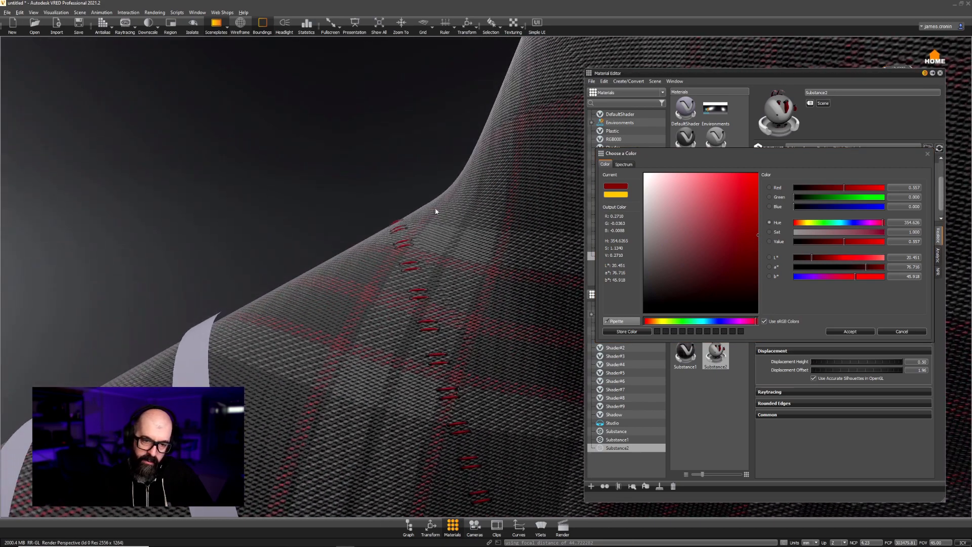
pyautogui.click(928, 154)
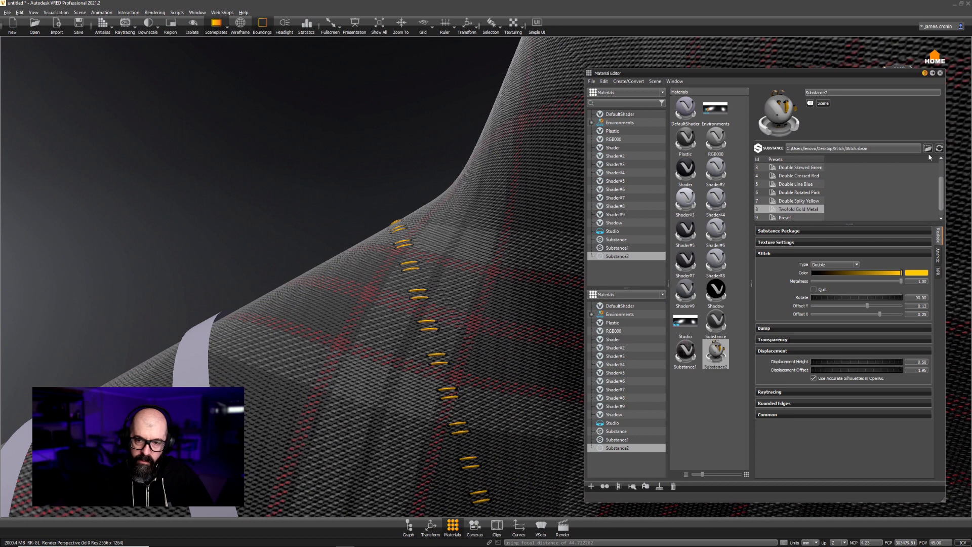
# Step: Set the gold stitches' colour to a slightly darkened red, with the red value at about 0.83
pyautogui.click(921, 274)
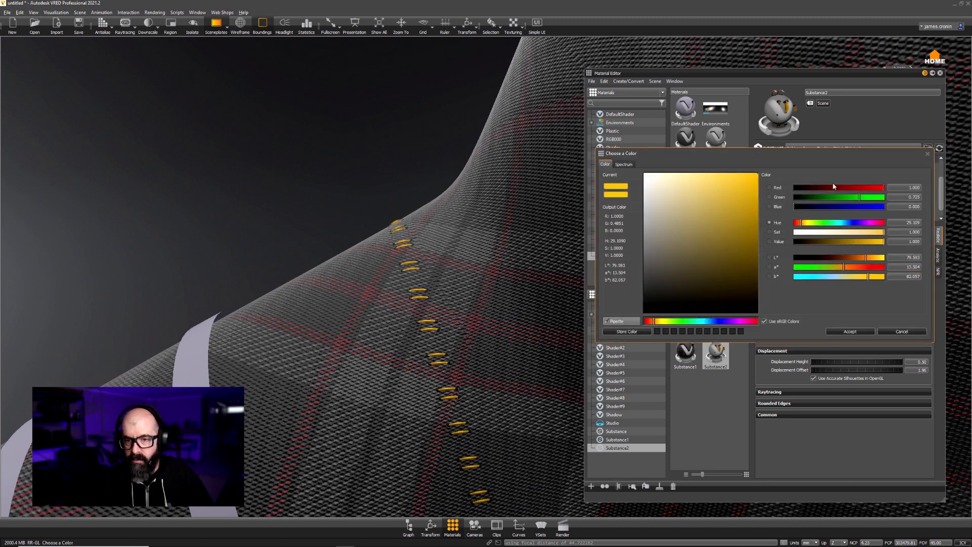
pyautogui.moveTo(863, 223); pyautogui.dragTo(930, 225)
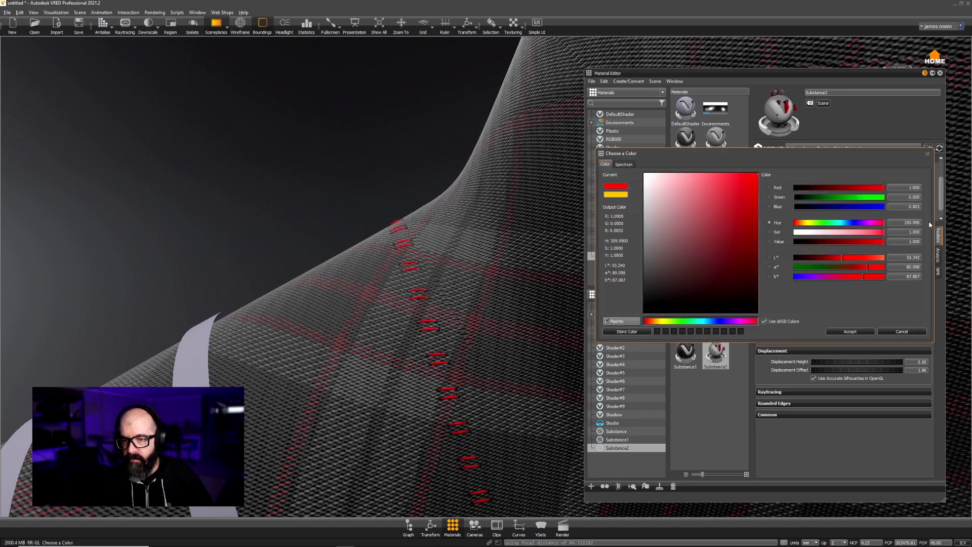
pyautogui.moveTo(843, 259); pyautogui.dragTo(831, 259)
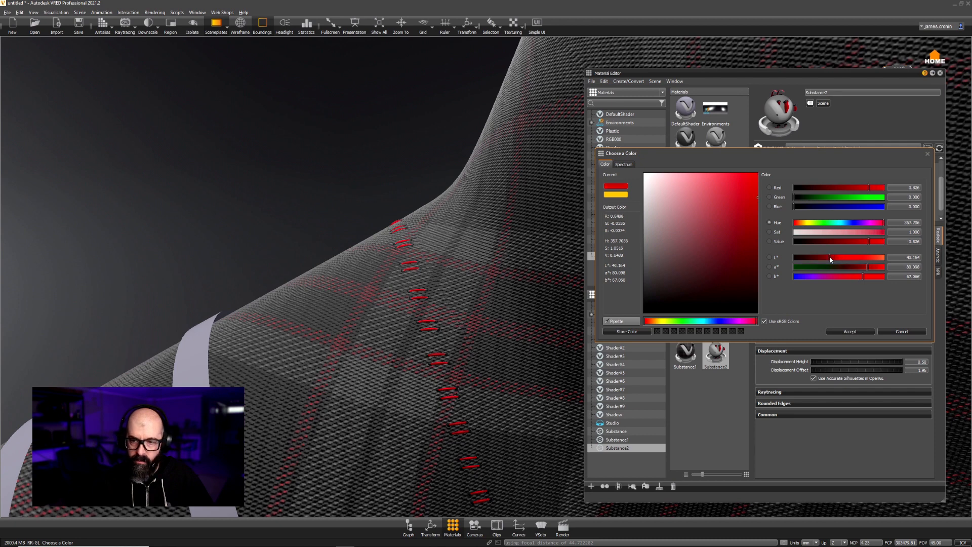
pyautogui.click(851, 332)
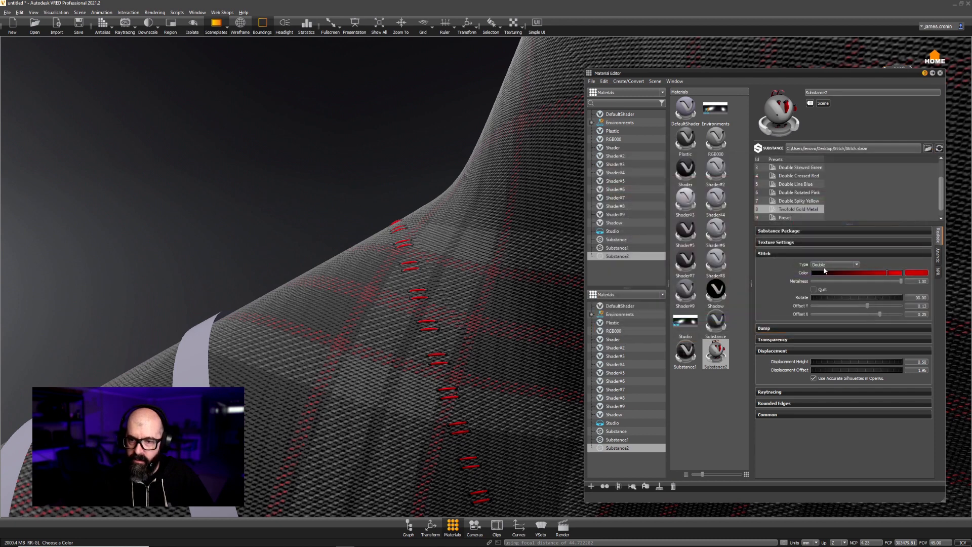
# Step: Save the red stitches as another preset and switch between the two custom presets, ending on the red one
pyautogui.click(785, 209)
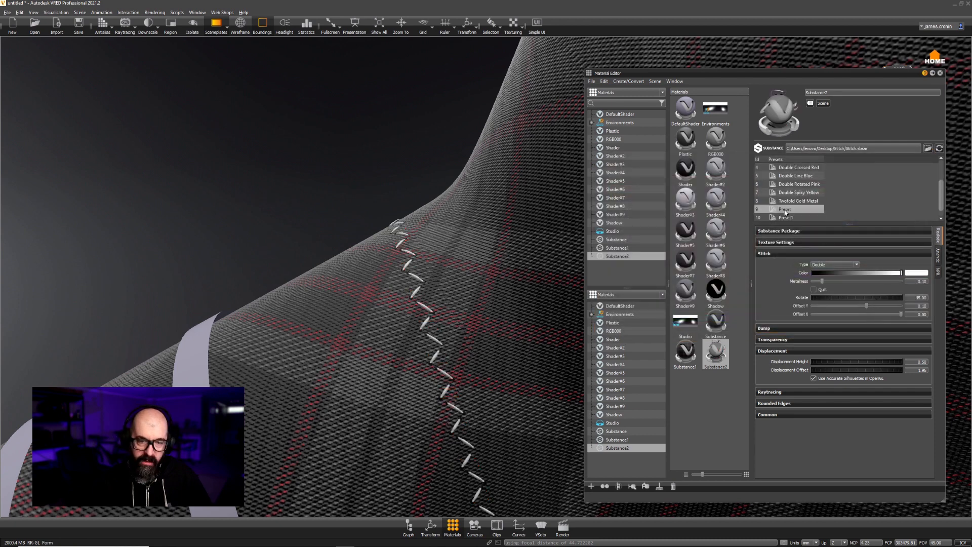
pyautogui.click(786, 217)
pyautogui.click(787, 210)
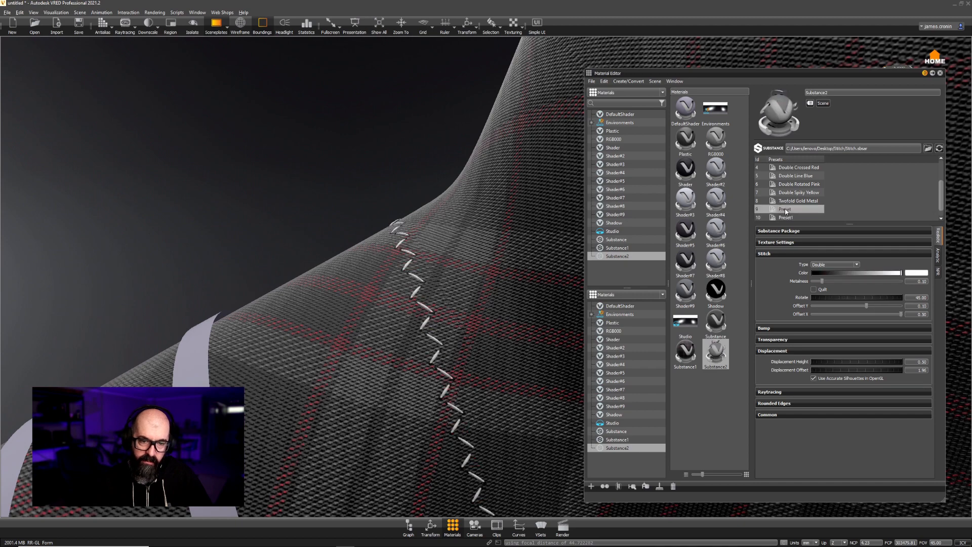
pyautogui.click(788, 217)
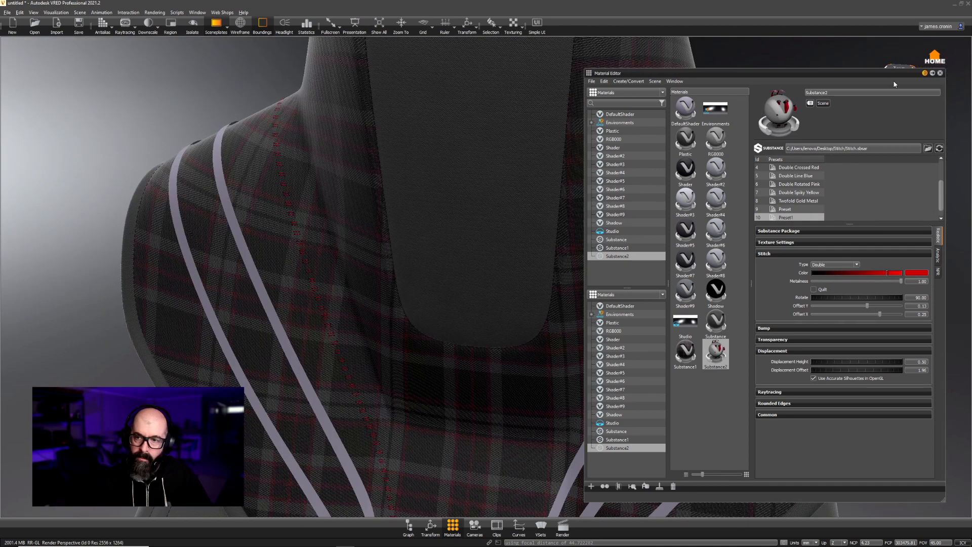
# Step: Inspect the stripes and the white zigzag stitch lines across the seat back from several angles
pyautogui.click(940, 72)
pyautogui.moveTo(730, 235); pyautogui.dragTo(575, 282)
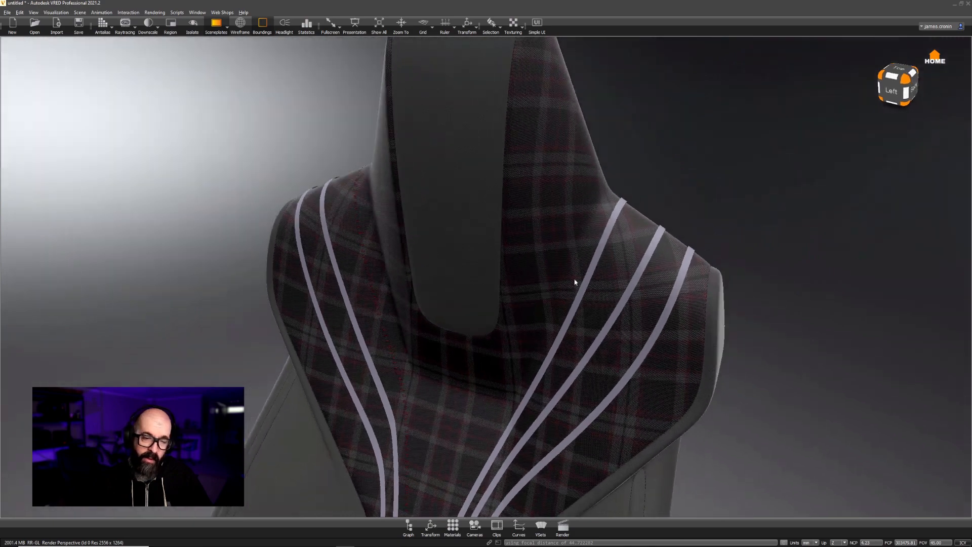
pyautogui.moveTo(511, 306); pyautogui.dragTo(632, 268)
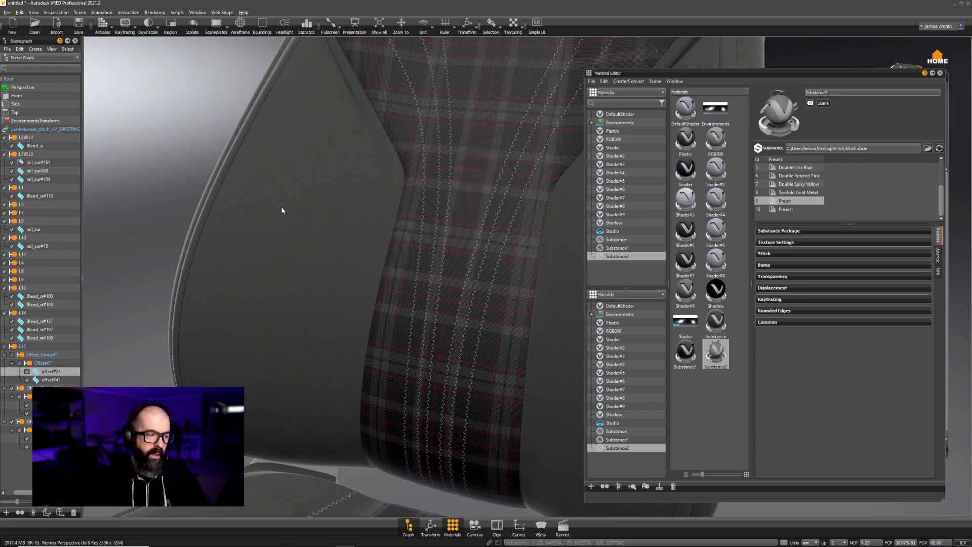
pyautogui.moveTo(444, 242); pyautogui.dragTo(505, 222)
pyautogui.moveTo(505, 224); pyautogui.dragTo(519, 280, button='right')
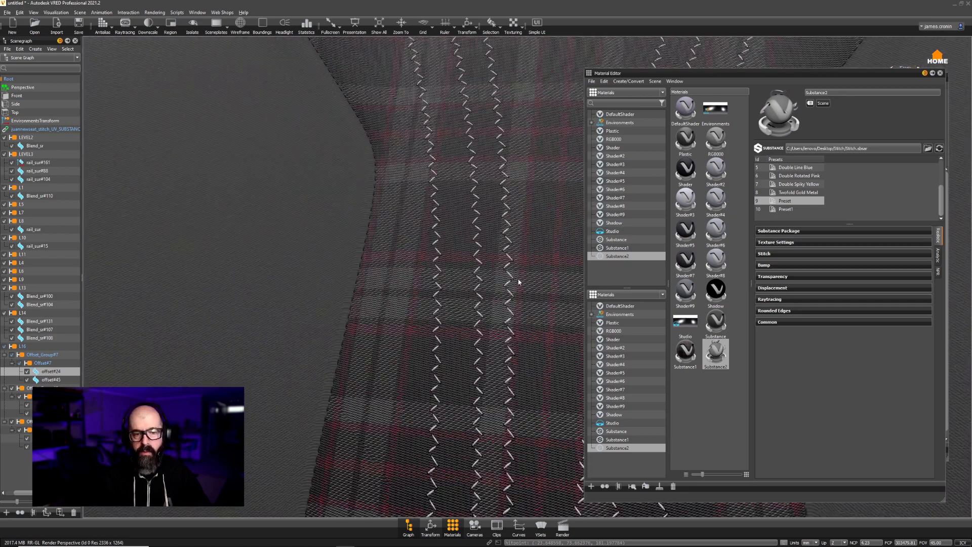
pyautogui.moveTo(519, 281); pyautogui.dragTo(587, 221)
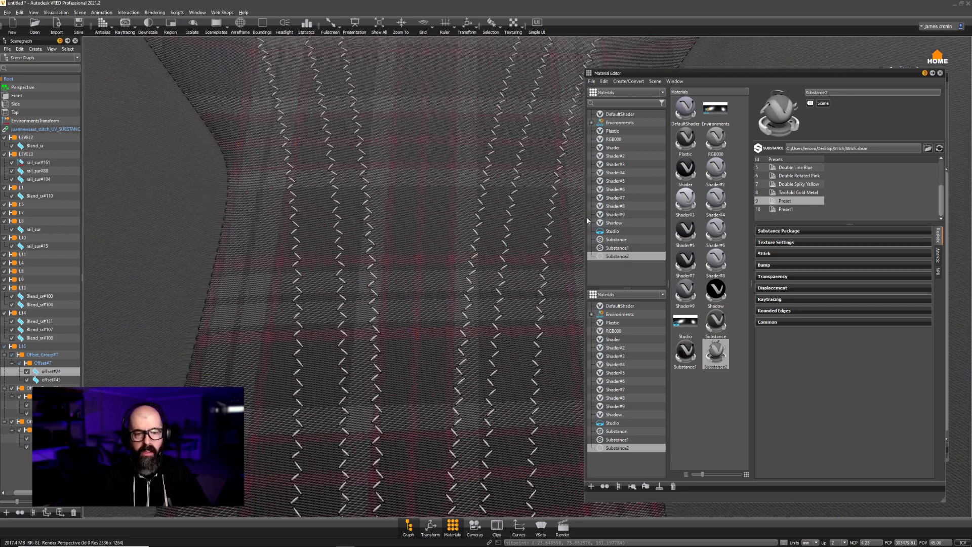
# Step: Apply the Double Spiky Yellow preset to the stitch material and compare the stitch directions along the seat's stitch lines
pyautogui.click(795, 186)
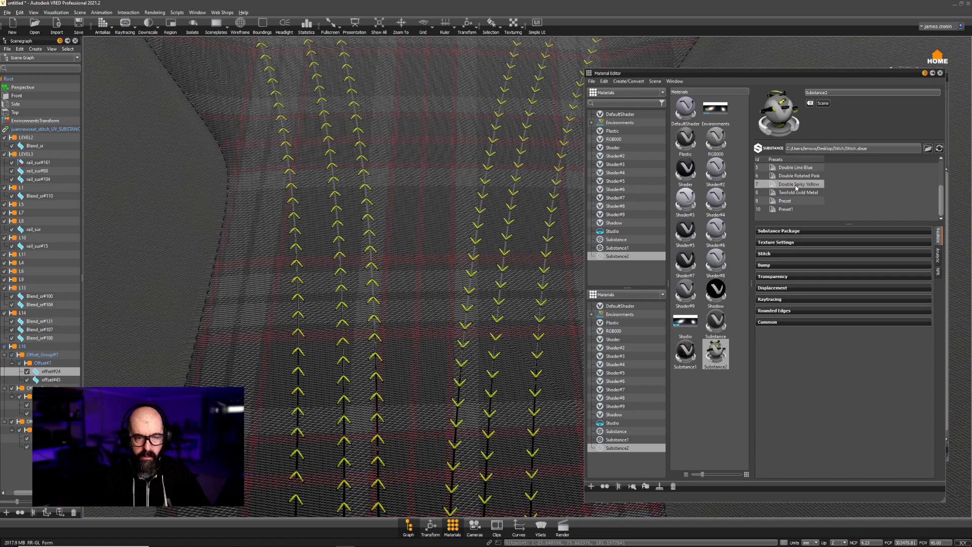
pyautogui.moveTo(525, 223); pyautogui.dragTo(496, 231, button='right')
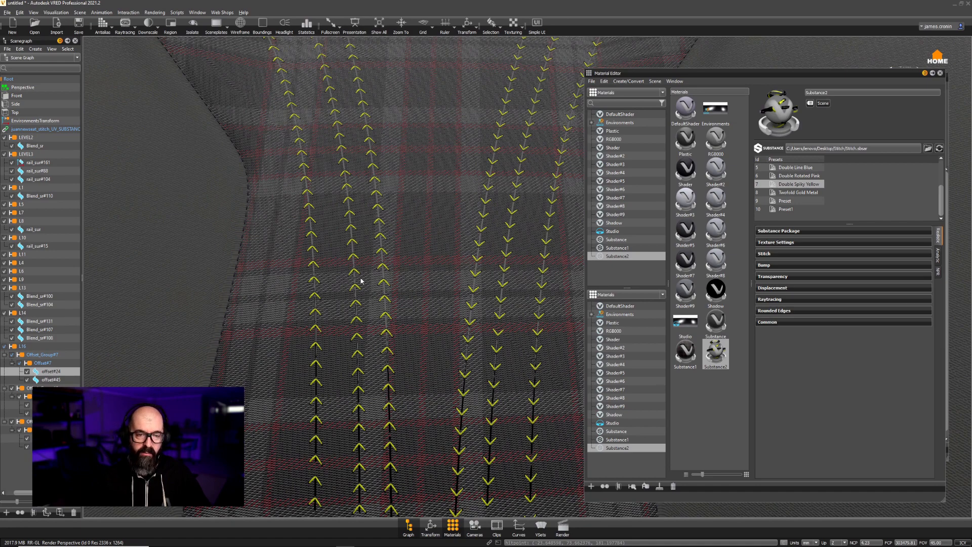
pyautogui.moveTo(361, 281); pyautogui.dragTo(338, 305, button='right')
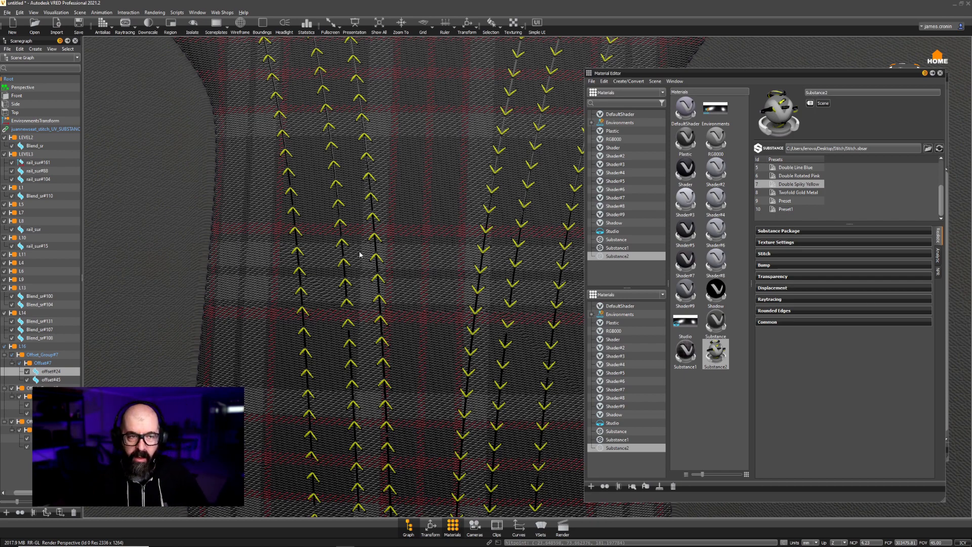
# Step: Bring up the UV Editor for the selected stitch surface offset#24
pyautogui.click(80, 12)
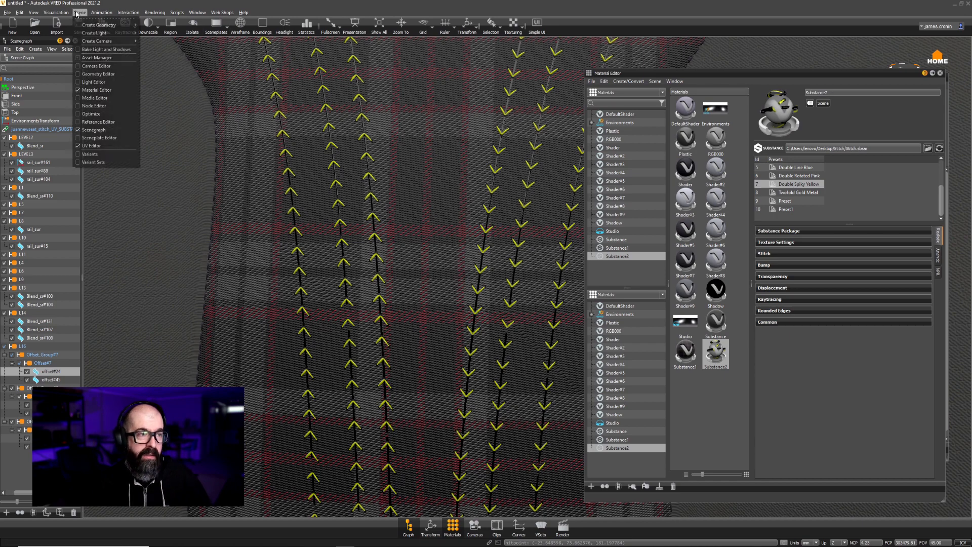
pyautogui.click(95, 146)
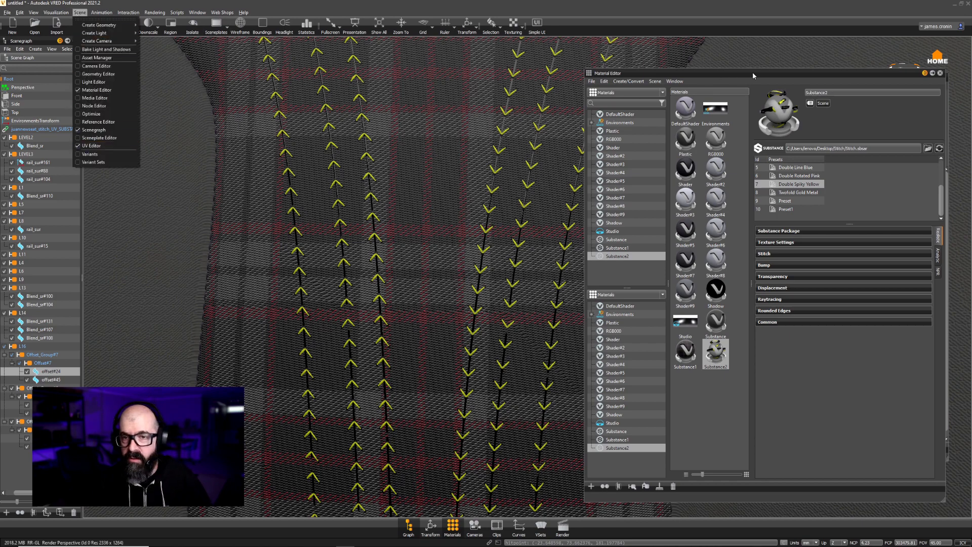
pyautogui.click(880, 73)
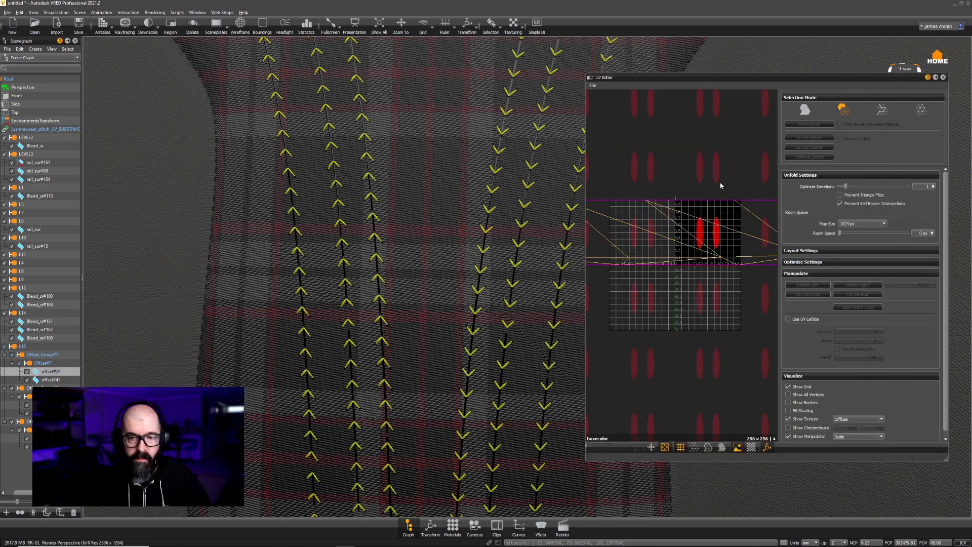
# Step: Select the stitch surfaces of the seat-back lines whose yellow stitches point downward, together as objects for UV editing
pyautogui.click(809, 111)
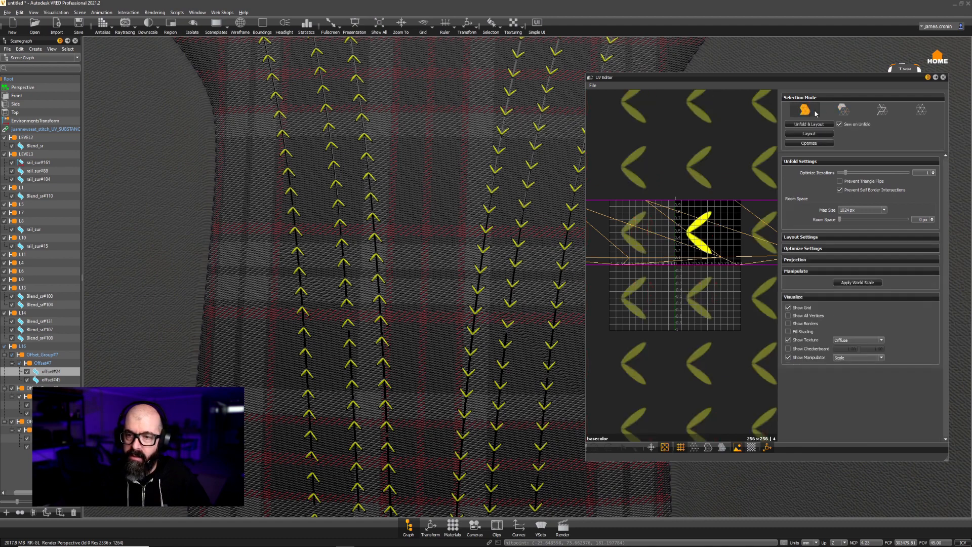
pyautogui.click(842, 111)
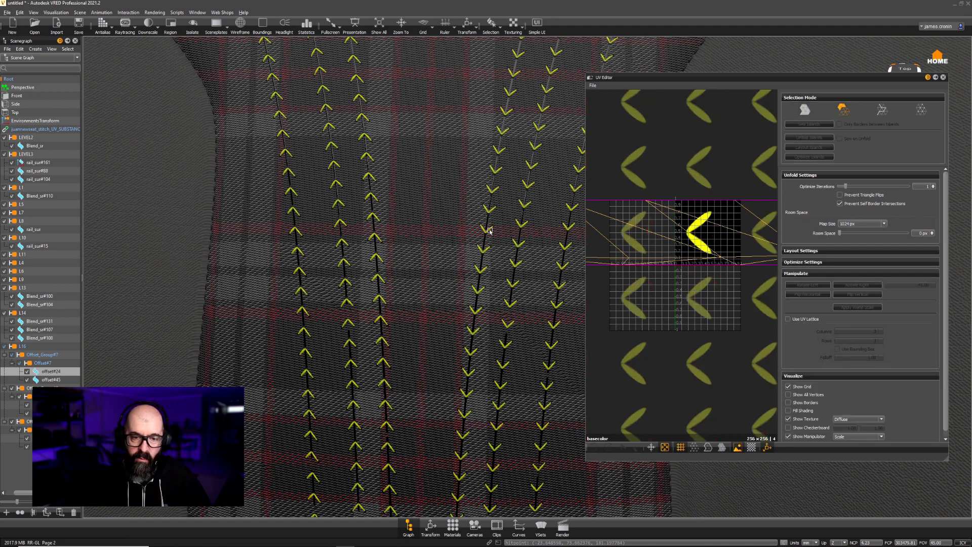
pyautogui.click(806, 111)
pyautogui.click(484, 231)
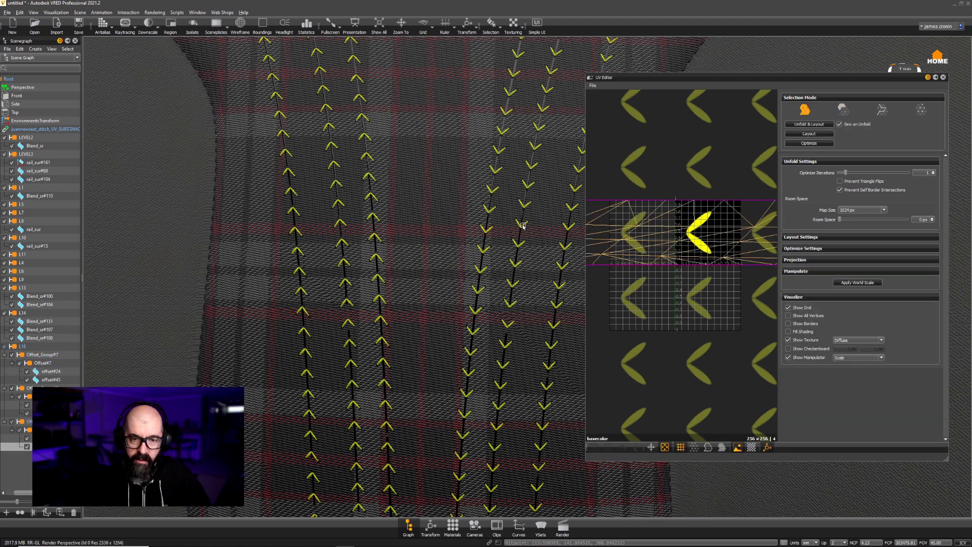
pyautogui.click(569, 231)
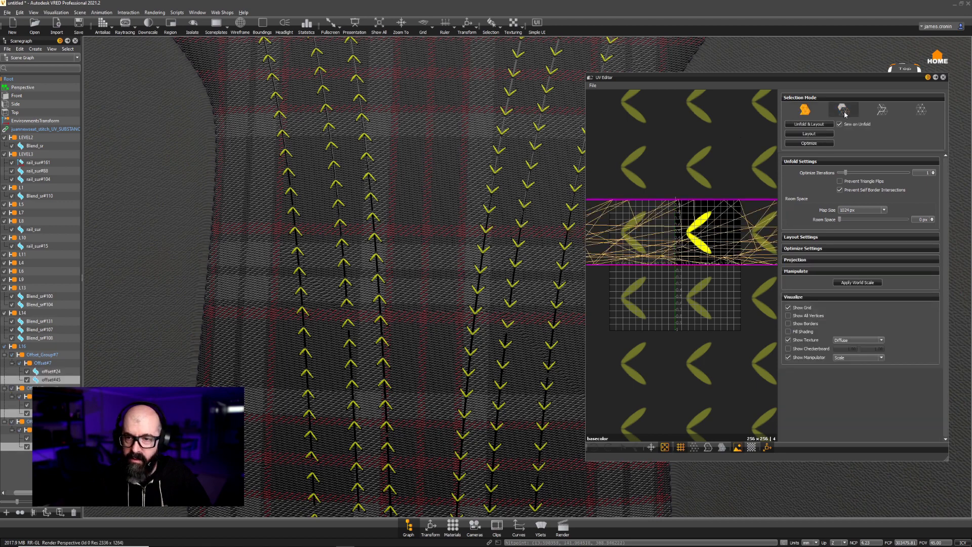
# Step: Select all UV islands of the chosen stitch surfaces and reverse them so their stitches point upward like the other lines
pyautogui.click(842, 109)
pyautogui.scroll(-2, 690, 257)
pyautogui.scroll(-3, 690, 257)
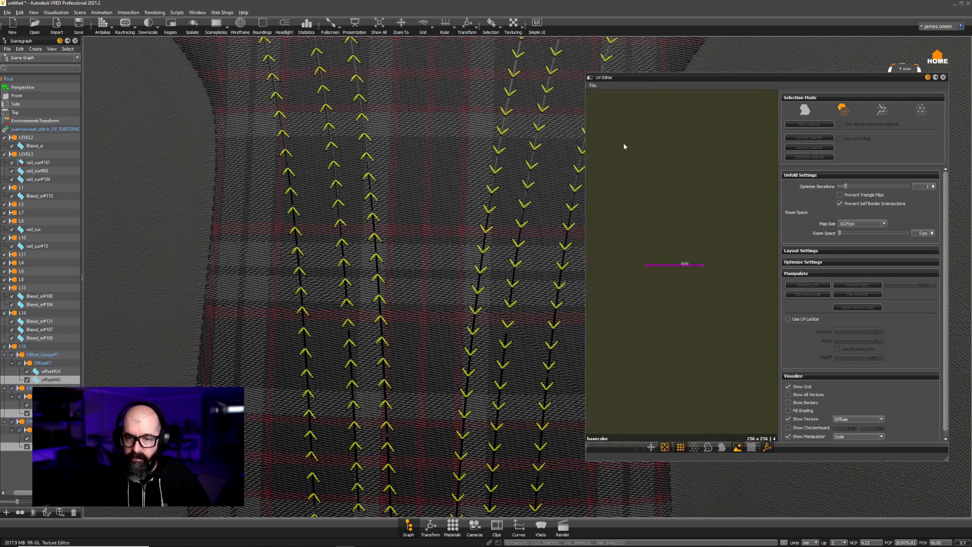
pyautogui.moveTo(629, 233); pyautogui.dragTo(729, 303)
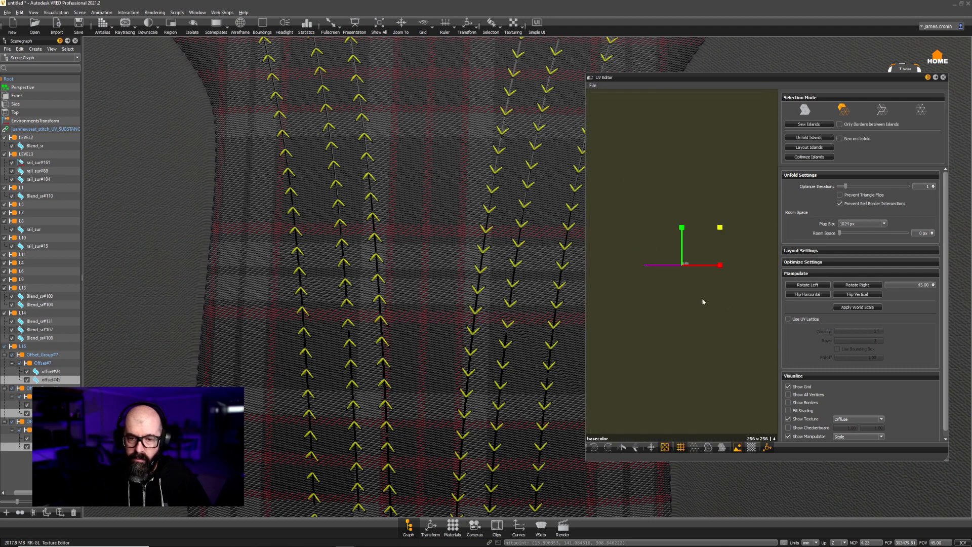
pyautogui.keyDown('alt'); pyautogui.moveTo(701, 300); pyautogui.dragTo(682, 404, button='right'); pyautogui.keyUp('alt')
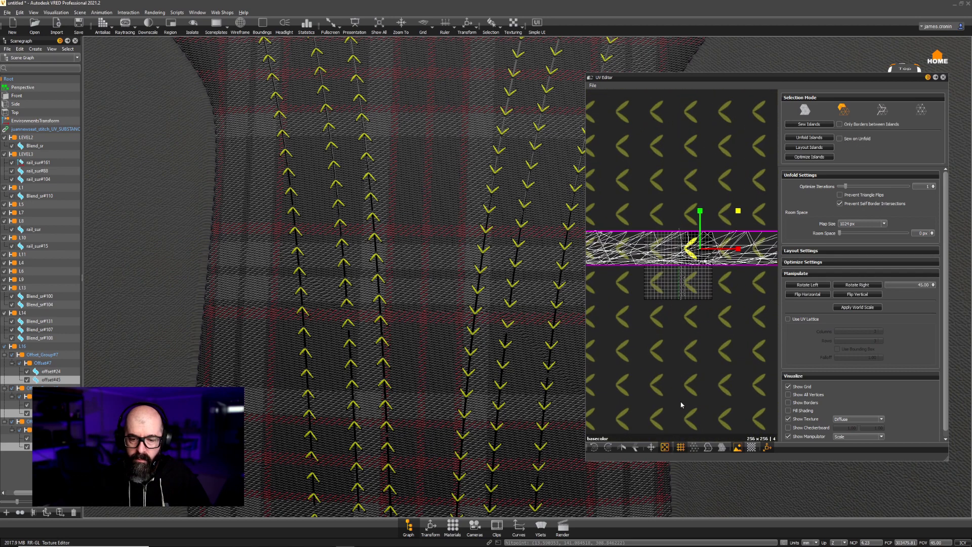
pyautogui.click(623, 448)
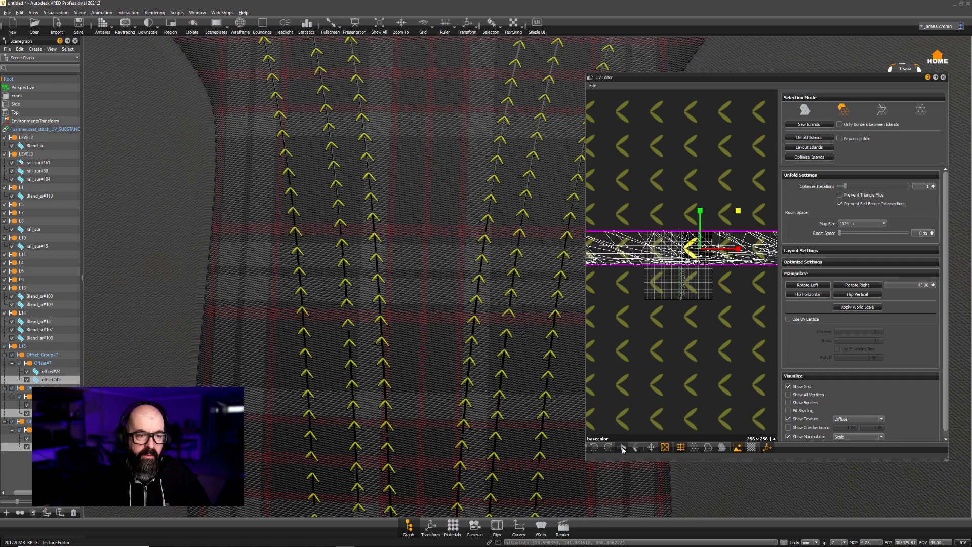
# Step: Close the UV Editor and switch the stitch material between the custom presets Preset1 and Preset, ending on Preset
pyautogui.click(944, 78)
pyautogui.moveTo(562, 259); pyautogui.dragTo(439, 315)
pyautogui.moveTo(590, 332); pyautogui.dragTo(578, 228, button='right')
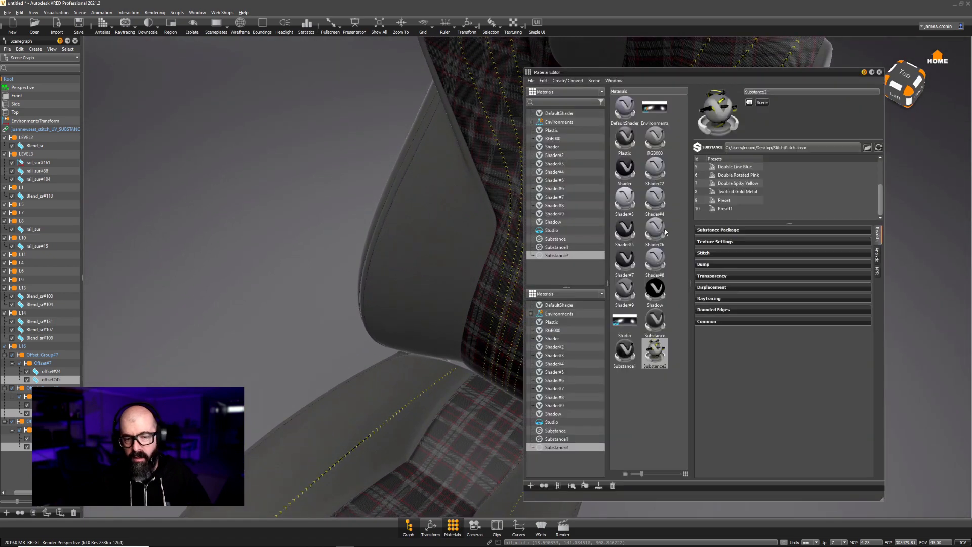
pyautogui.doubleClick(728, 208)
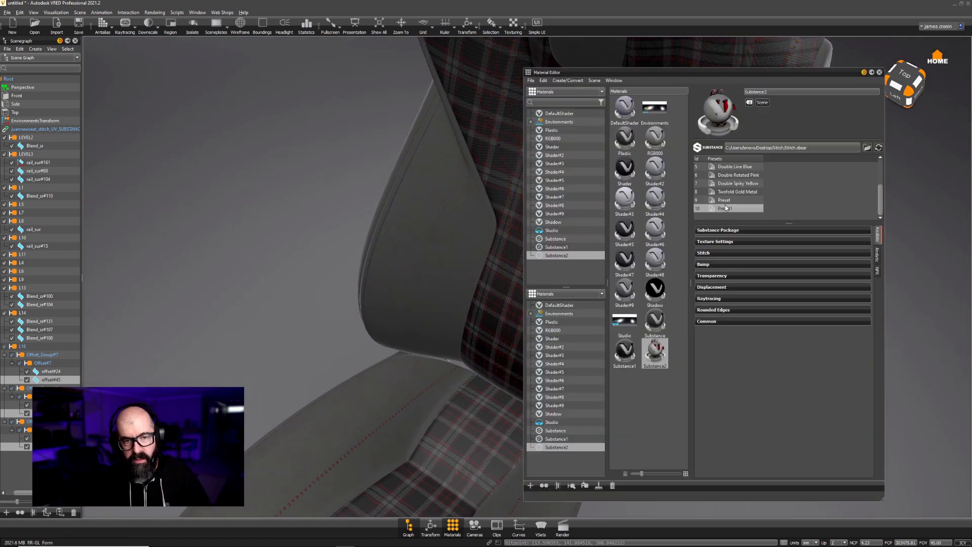
pyautogui.doubleClick(728, 202)
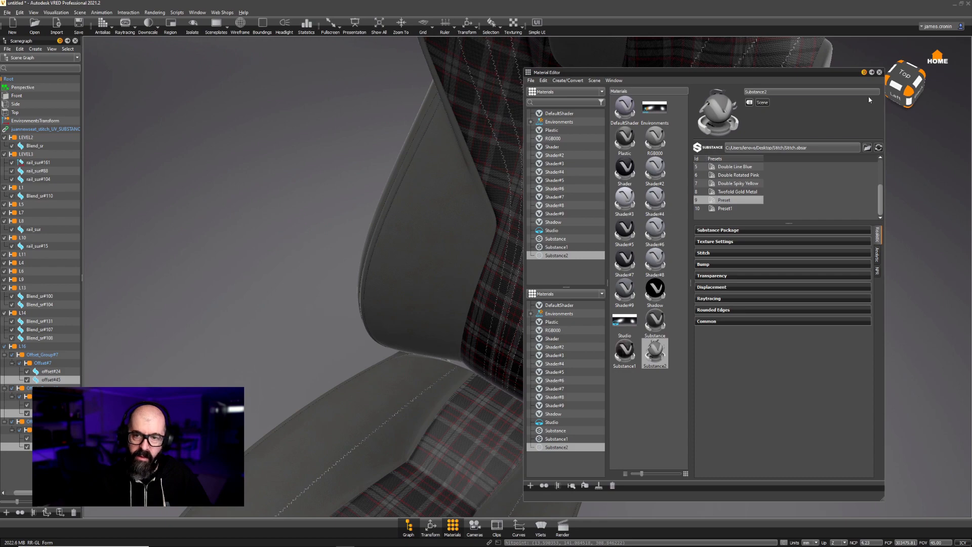
pyautogui.click(880, 73)
# Step: Hide the Scenegraph and examine the stitch lines around the headrest and upper seat back from several angles
pyautogui.moveTo(660, 163); pyautogui.dragTo(613, 326, button='middle')
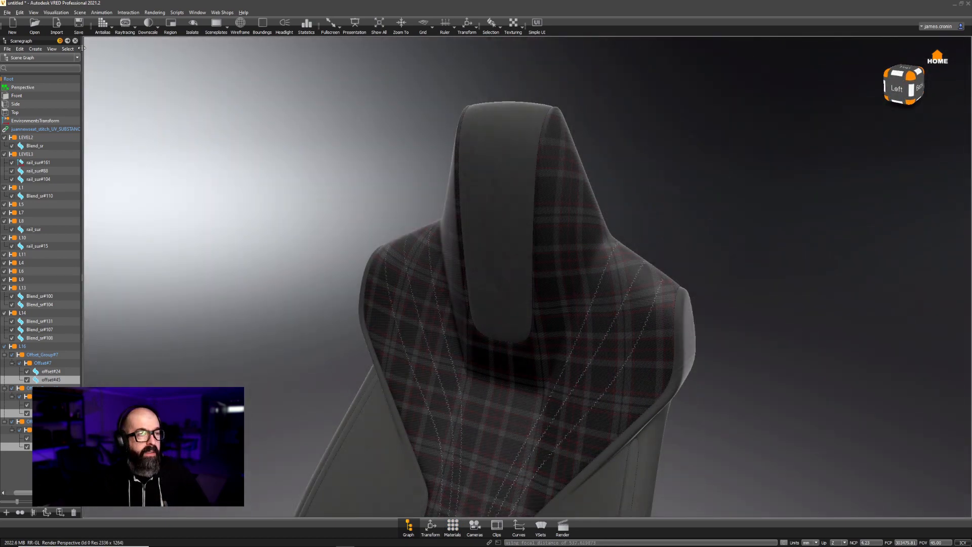
pyautogui.click(75, 41)
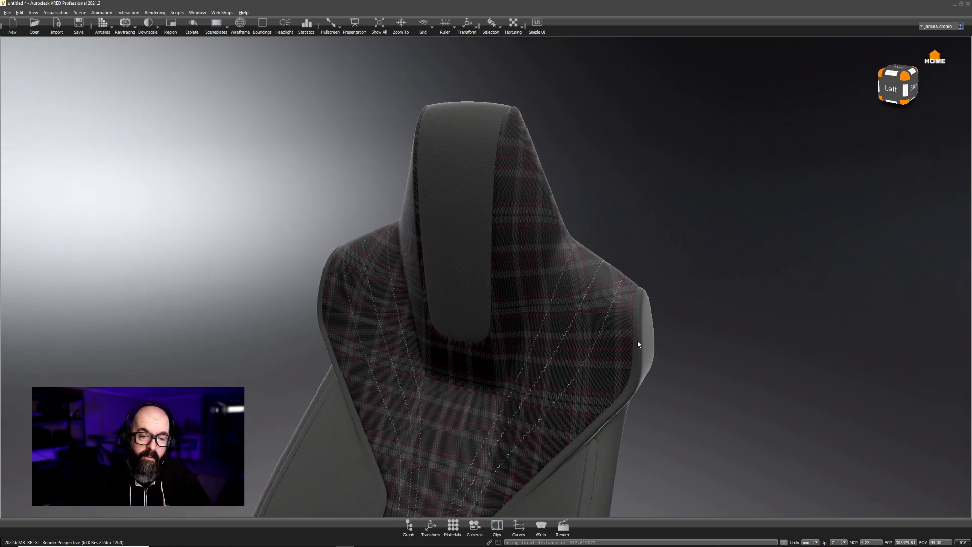
pyautogui.moveTo(638, 345); pyautogui.dragTo(667, 357)
pyautogui.moveTo(583, 386); pyautogui.dragTo(678, 328)
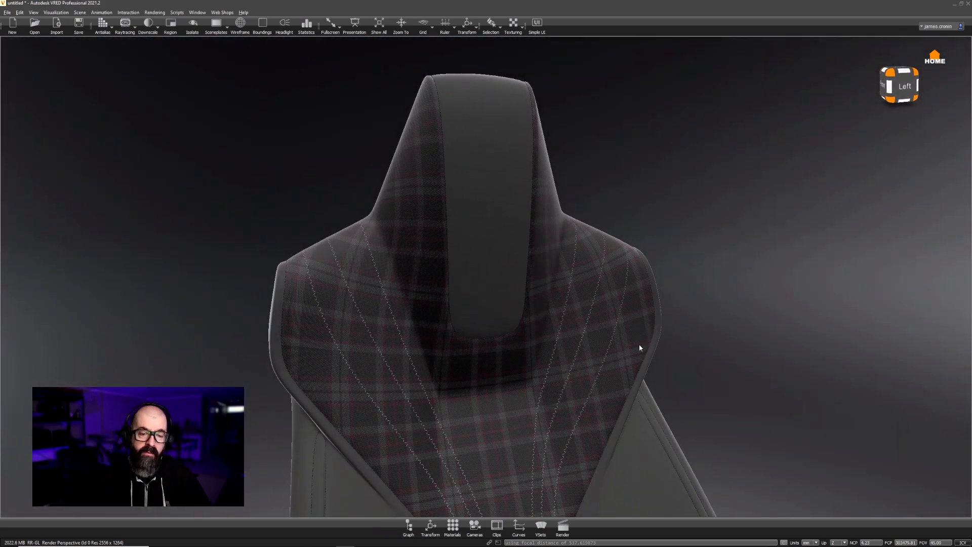
# Step: Reopen the UV Editor and collapse its Unfold, Layout, Optimize and Manipulate settings
pyautogui.click(80, 12)
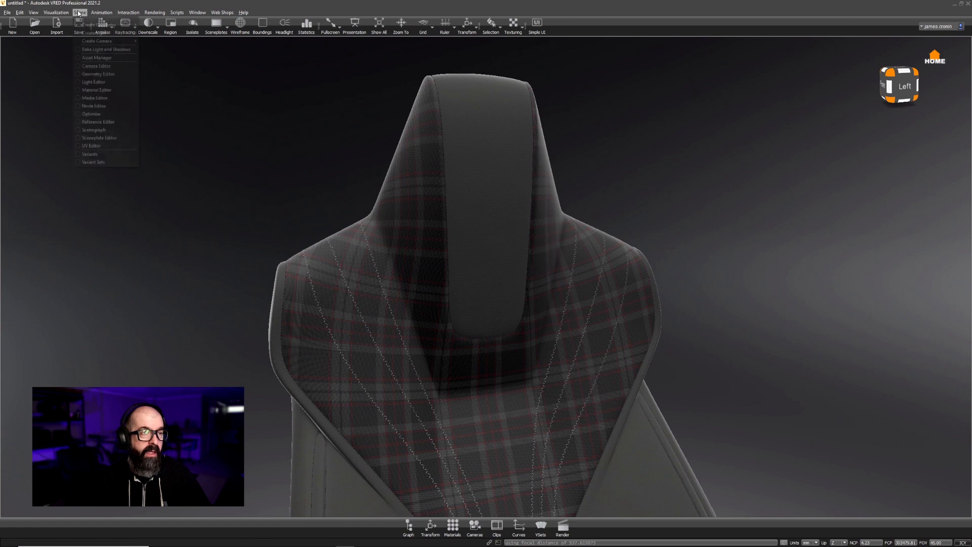
pyautogui.click(92, 146)
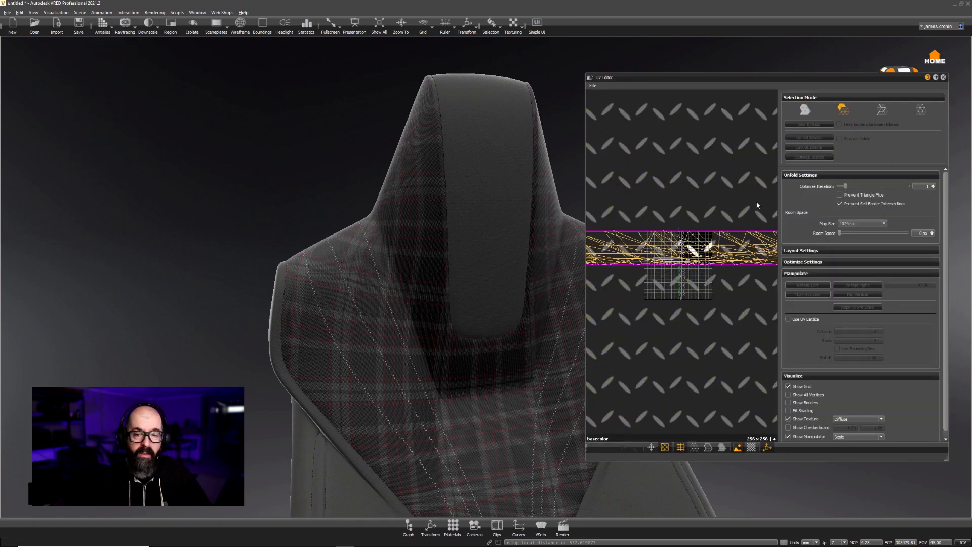
pyautogui.click(806, 175)
pyautogui.click(807, 198)
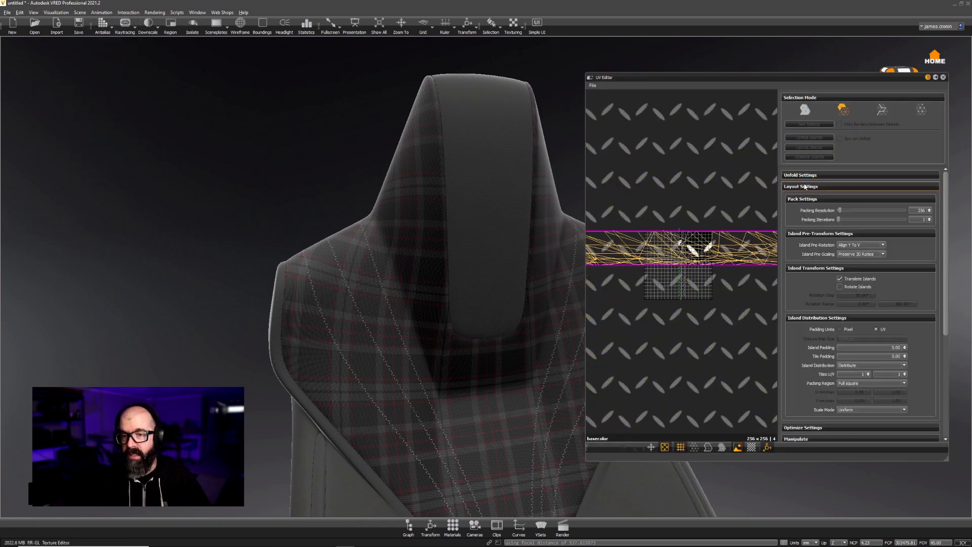
pyautogui.click(807, 198)
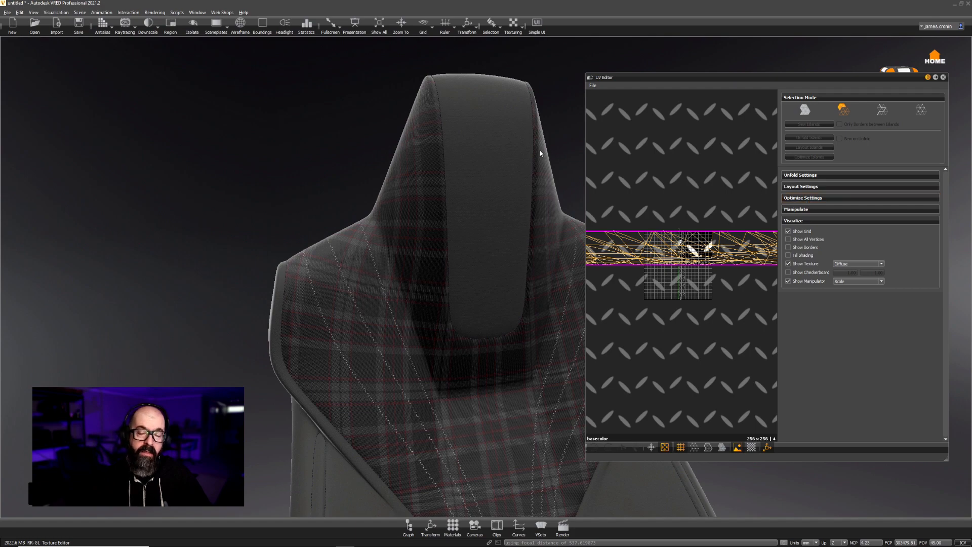
# Step: Copy the tartan fabric material onto the untextured strip between the headrest's rear leather and the back panel
pyautogui.moveTo(349, 245); pyautogui.dragTo(225, 274)
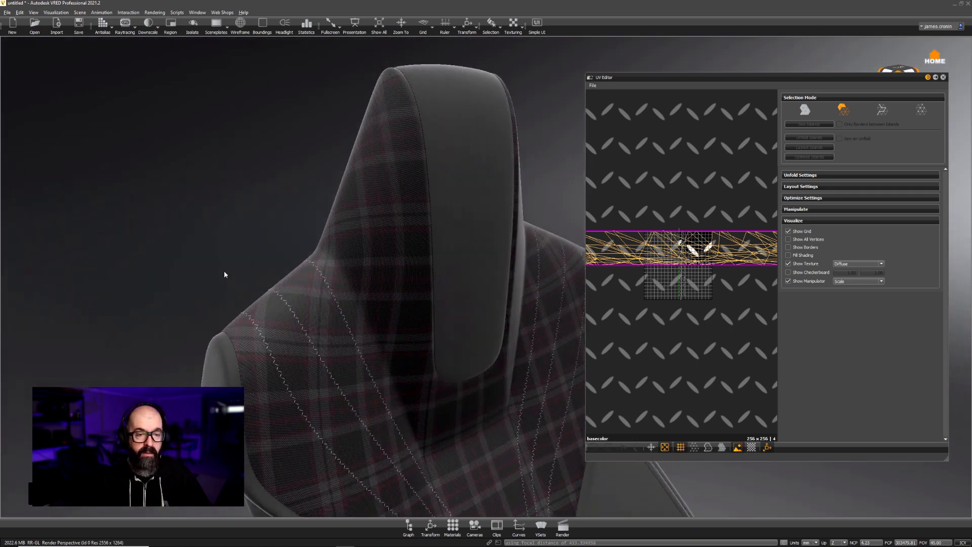
pyautogui.moveTo(490, 297); pyautogui.dragTo(445, 247)
pyautogui.moveTo(445, 247); pyautogui.dragTo(422, 306, button='right')
pyautogui.moveTo(421, 306); pyautogui.dragTo(434, 304)
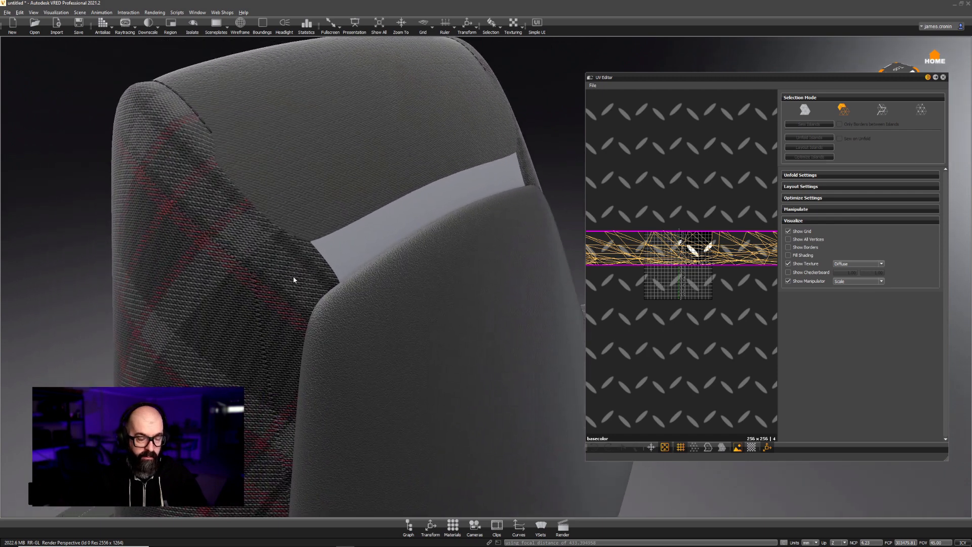
pyautogui.moveTo(287, 263); pyautogui.dragTo(353, 245)
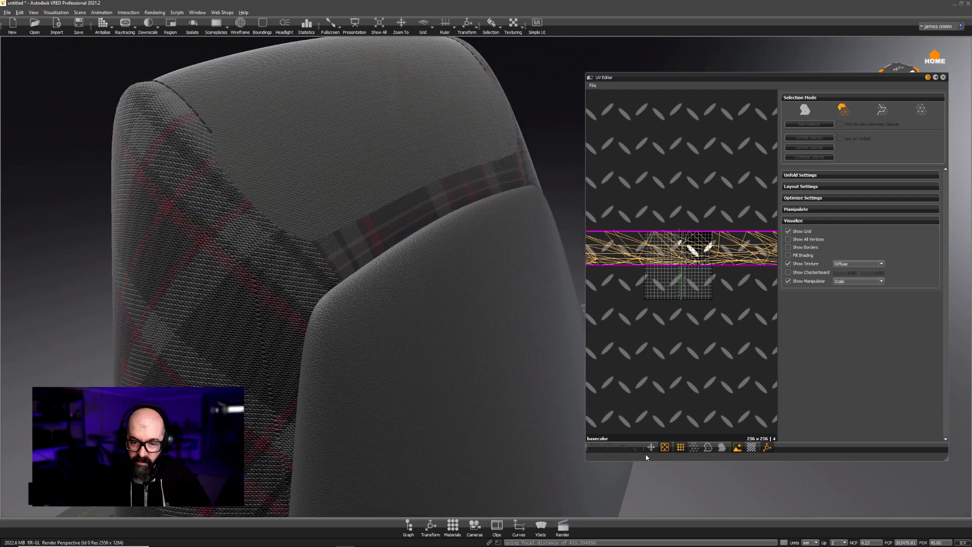
# Step: Unfold and lay out the UVs of the rear tartan strip, and apply world scale to them
pyautogui.click(808, 111)
pyautogui.keyDown('shift'); pyautogui.click(408, 213); pyautogui.keyUp('shift')
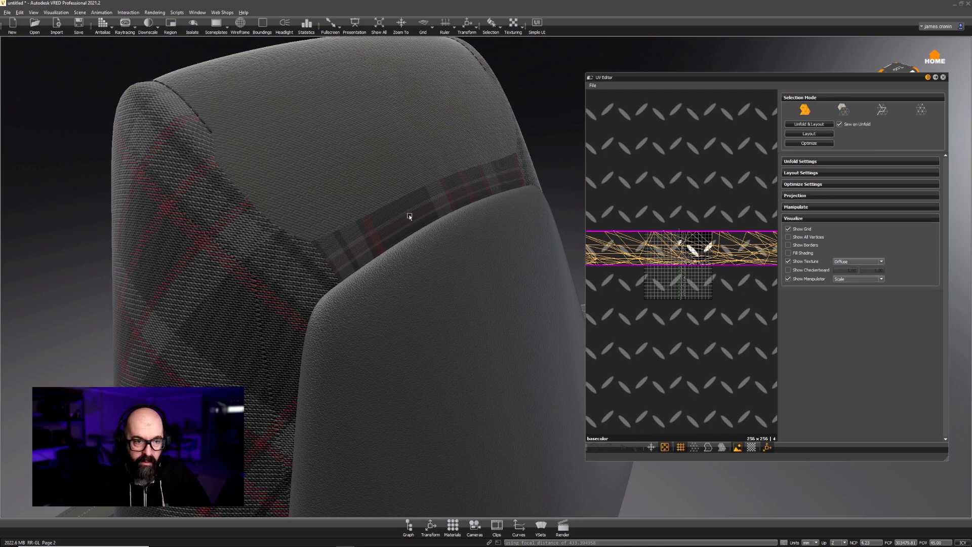
pyautogui.click(824, 125)
pyautogui.click(825, 208)
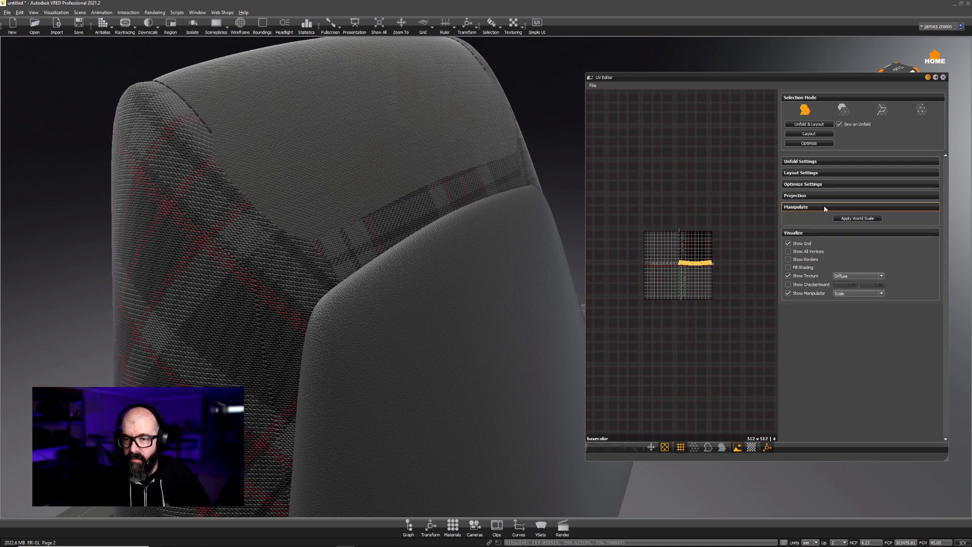
pyautogui.click(858, 218)
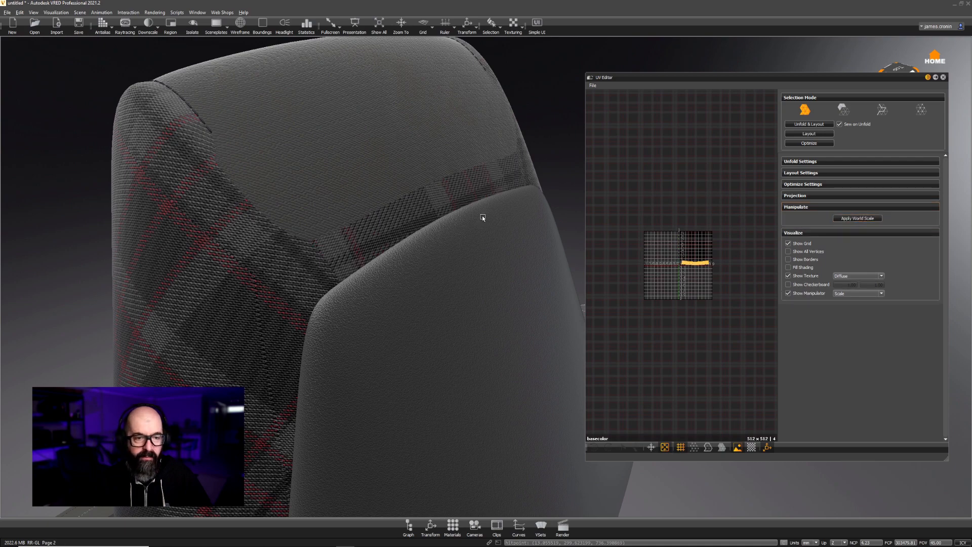
# Step: Clear the selection and inspect the seat from several angles
pyautogui.hotkey('shift', 'd')
pyautogui.moveTo(473, 343); pyautogui.dragTo(458, 220, button='right')
pyautogui.moveTo(458, 219); pyautogui.dragTo(474, 367)
pyautogui.moveTo(474, 367); pyautogui.dragTo(471, 243, button='right')
pyautogui.moveTo(421, 308); pyautogui.dragTo(471, 321)
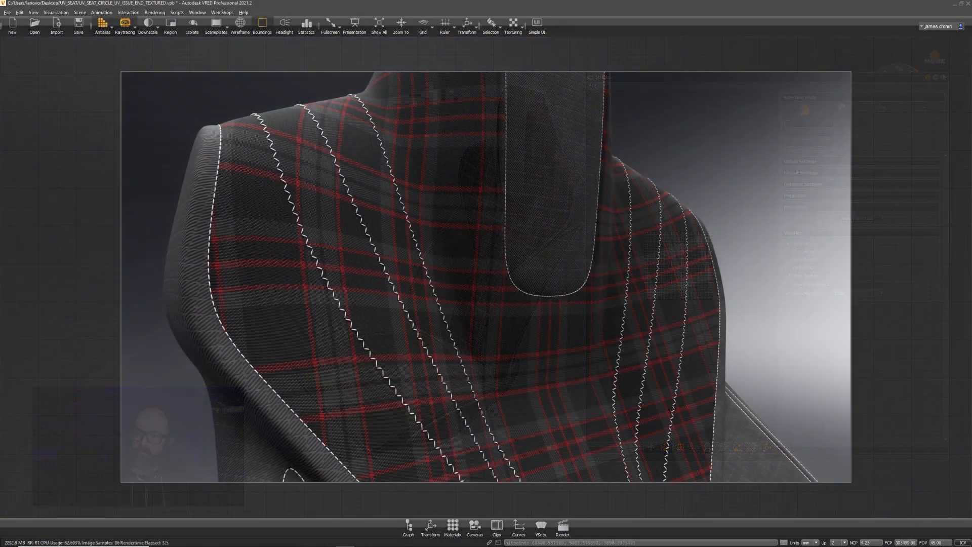